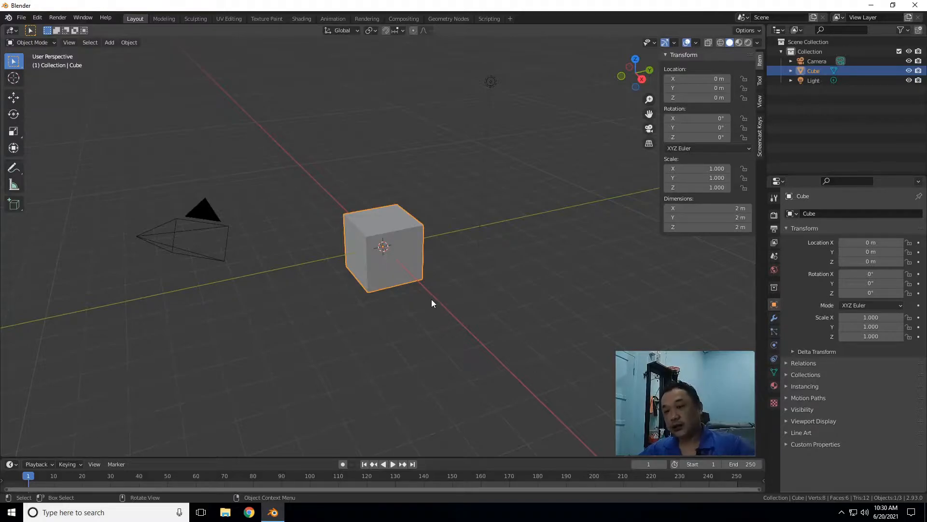
- Delete the default cube from the scene
key("a")
left_click(414, 268)
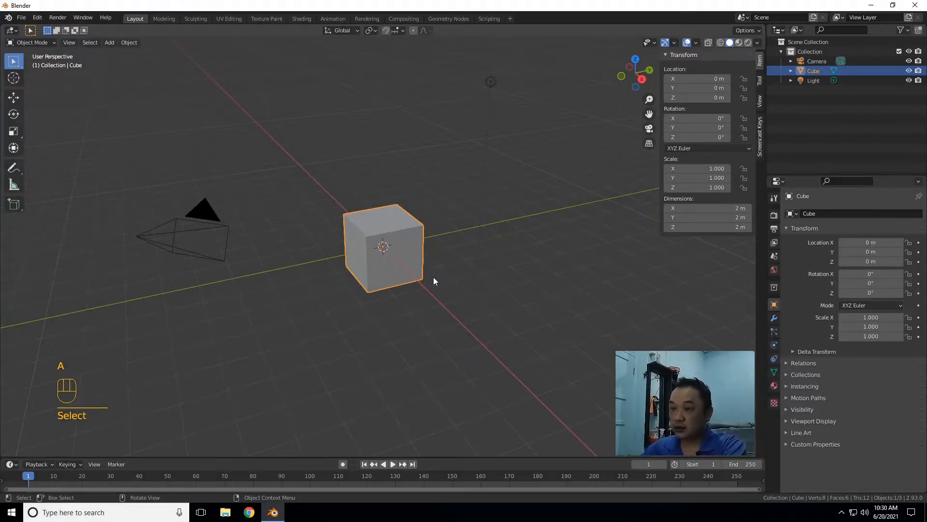
key("Delete")
- Add a mesh cylinder at the origin with 64 vertices
key("shift+a")
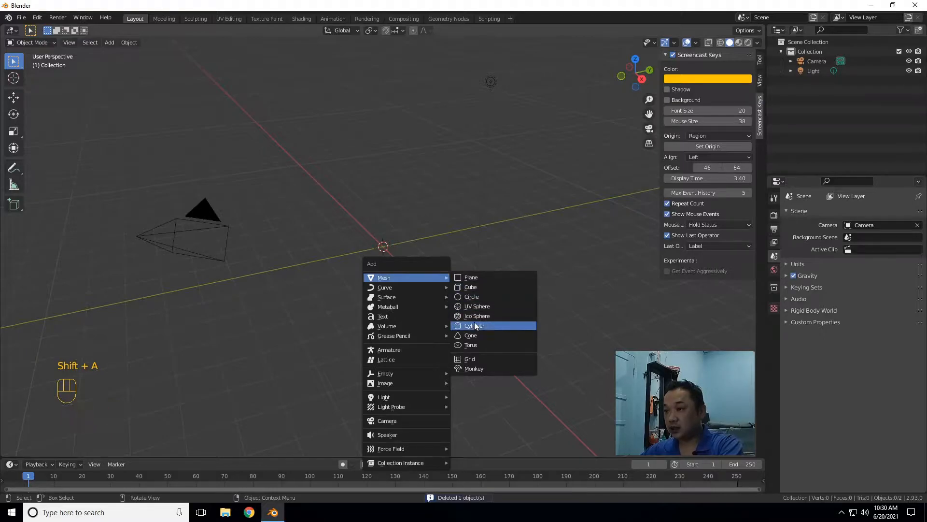
left_click(495, 324)
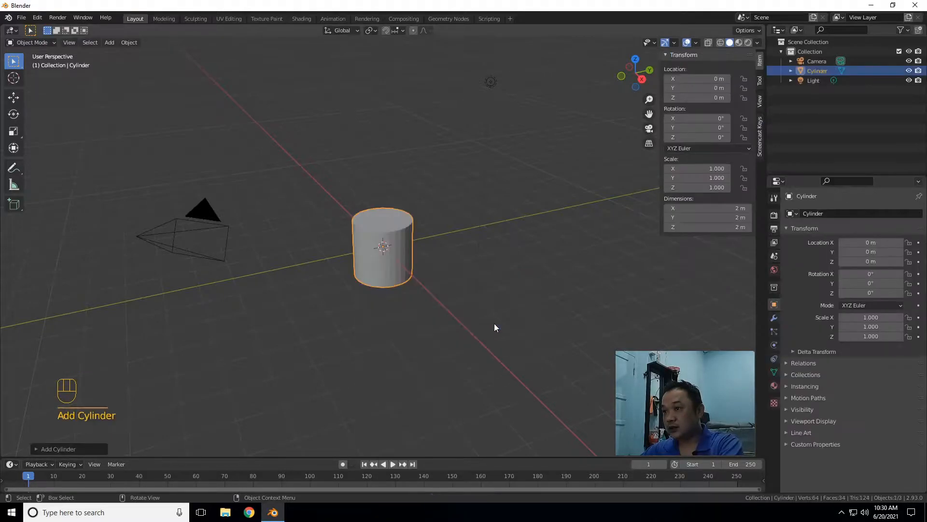
scroll(419, 315, "up", 4)
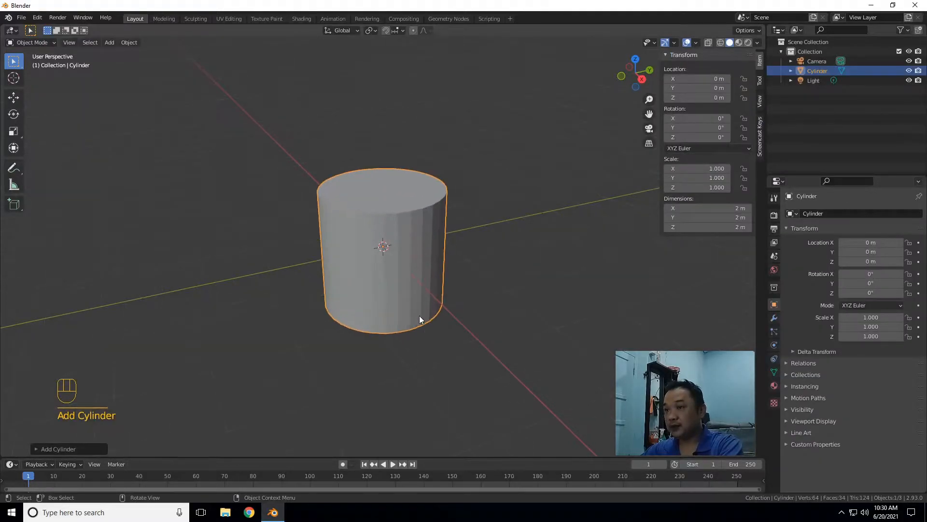
left_click(63, 449)
left_click(137, 333)
type("64")
key("Return")
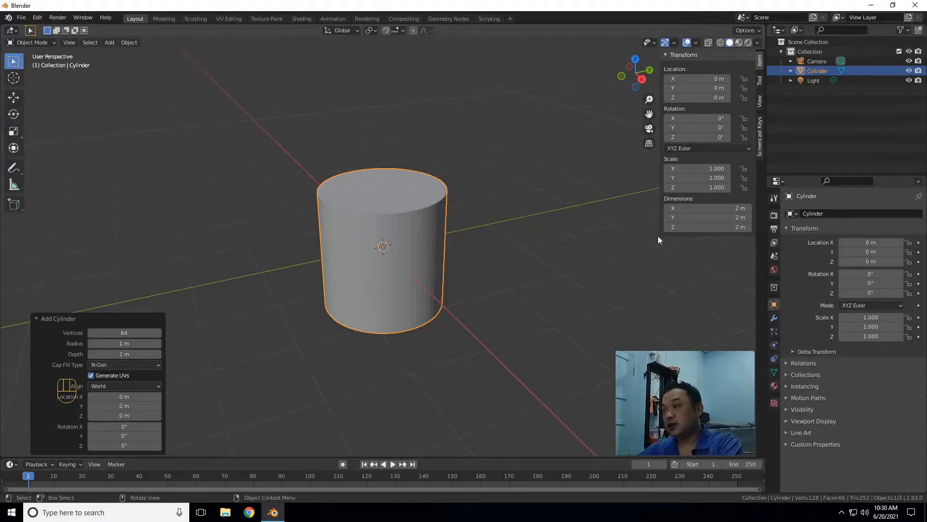
- Set the cylinder's X and Y dimensions to 5 cm each
left_click(727, 209)
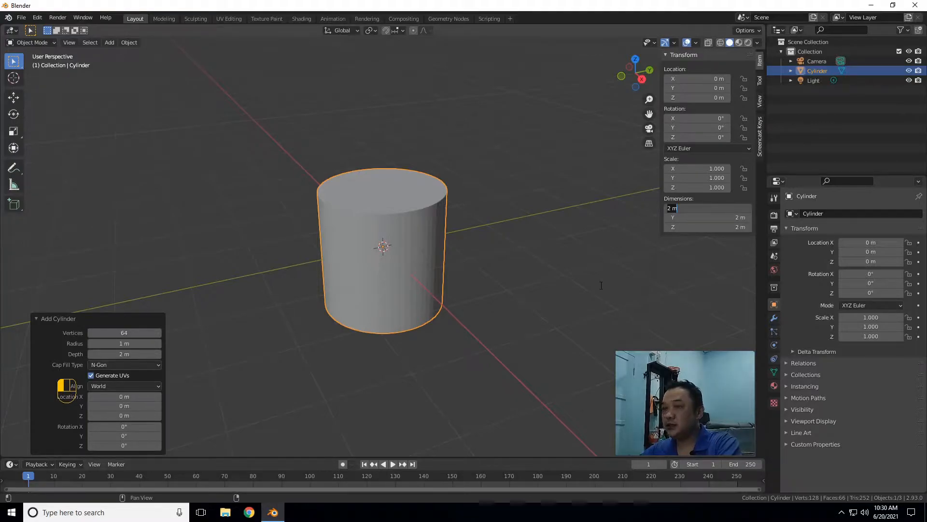
left_click(627, 270)
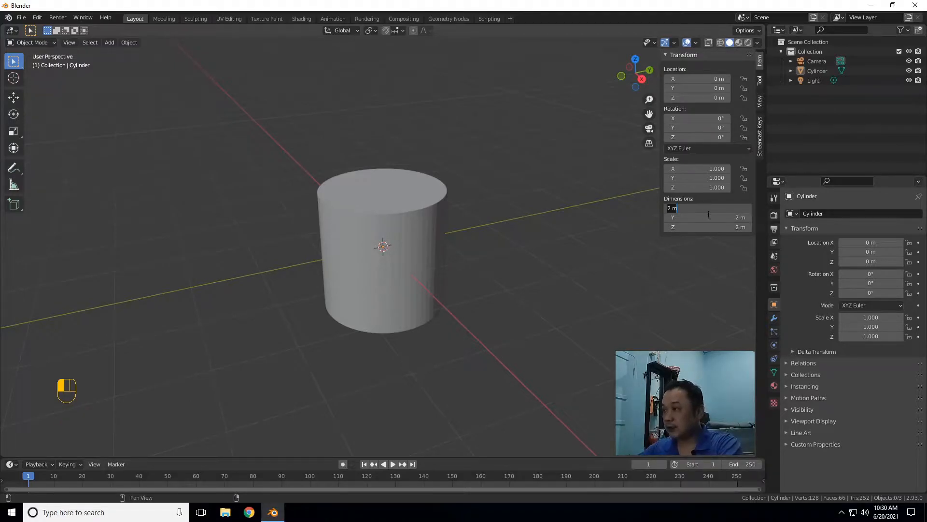
type("5")
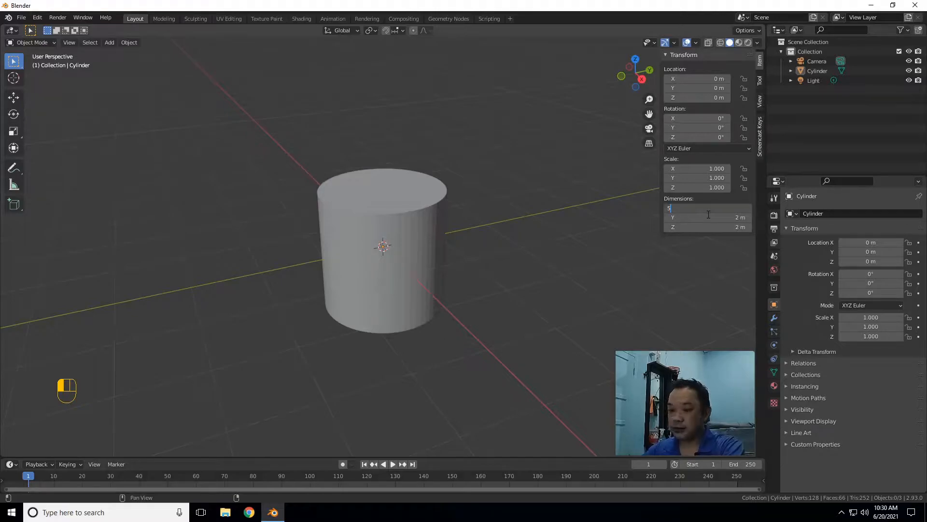
key("BackSpace")
key("BackSpace")
type("cm")
key("Return")
left_click(707, 214)
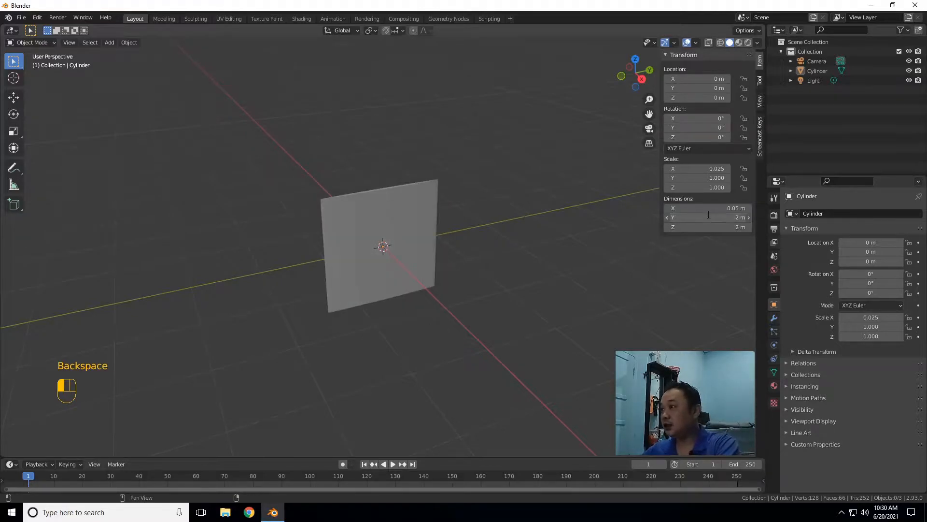
type("5")
key("Return")
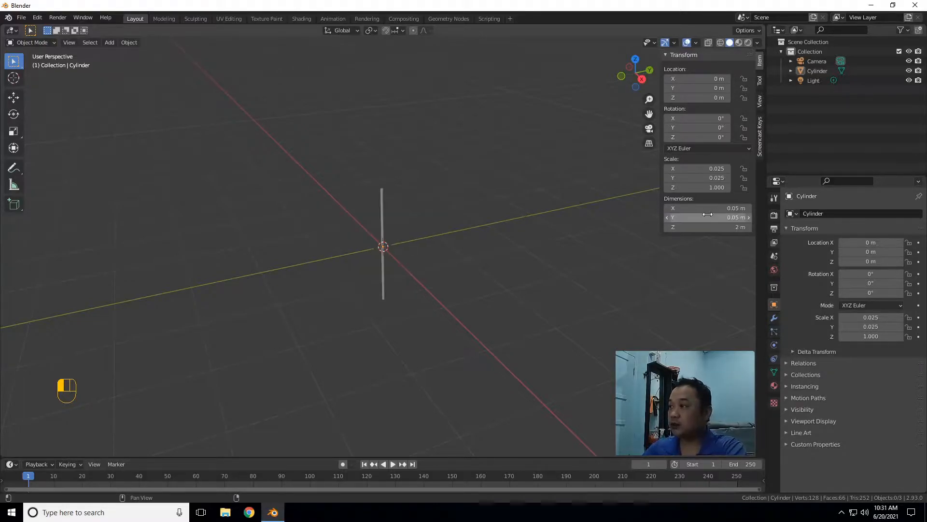
- Set the cylinder's Z dimension to 6 cm
left_click(717, 226)
type("6")
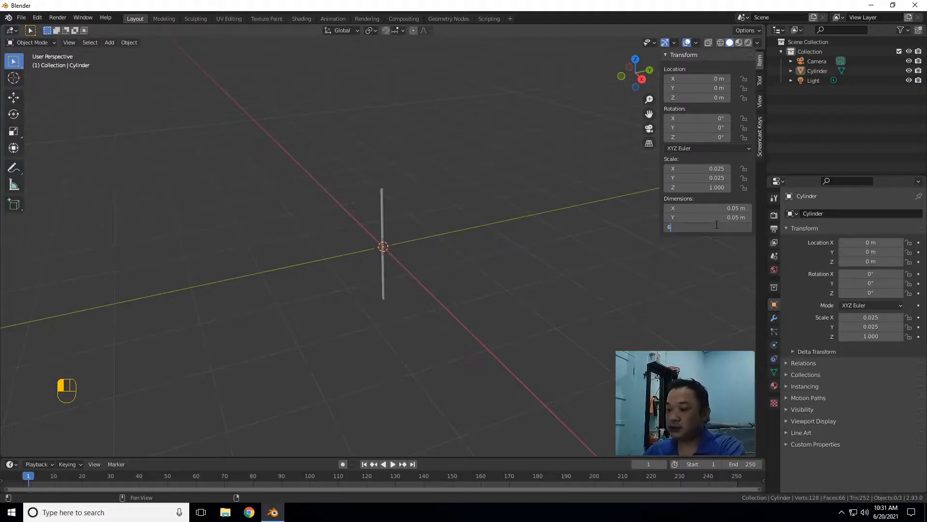
type("cm")
key("Return")
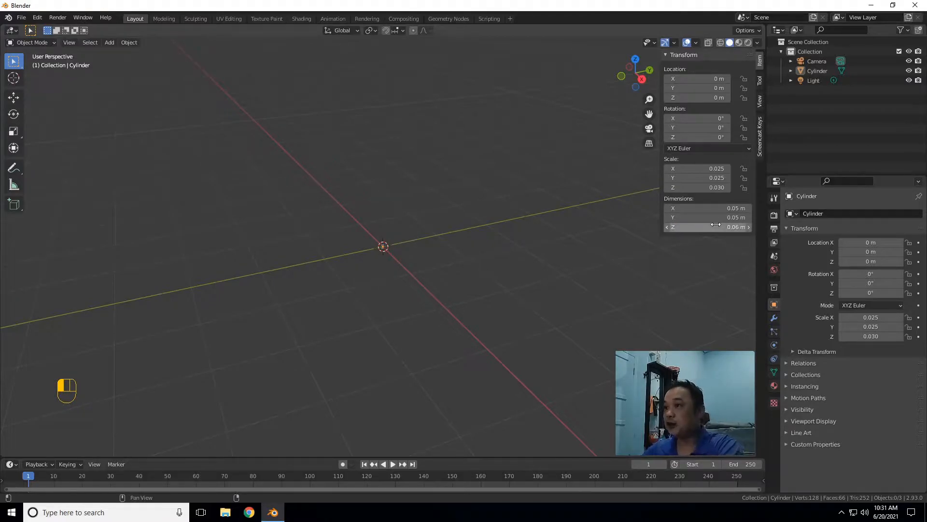
- Inset the cylinder's top face in Edit Mode by a thickness of about 0.054 m to form a thin rim
left_click_drag(349, 219, 450, 286)
key("KP_Decimal")
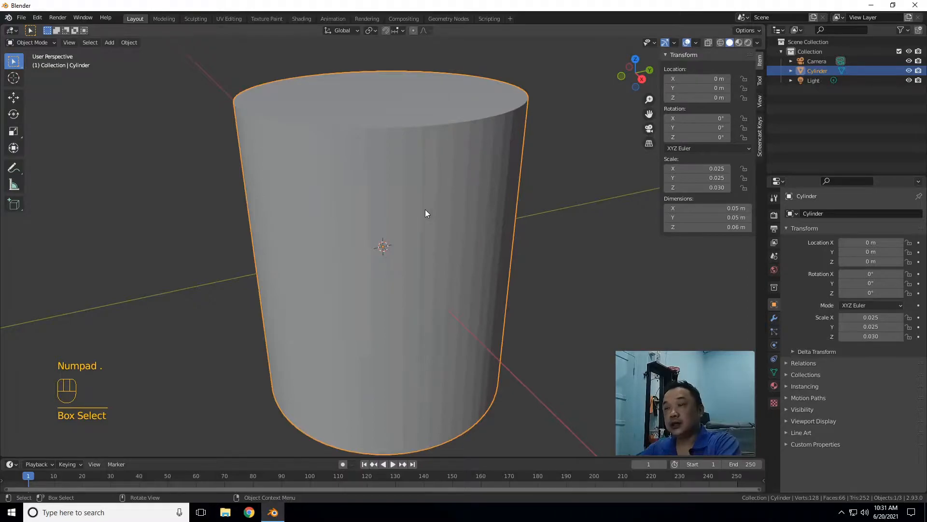
key("Tab")
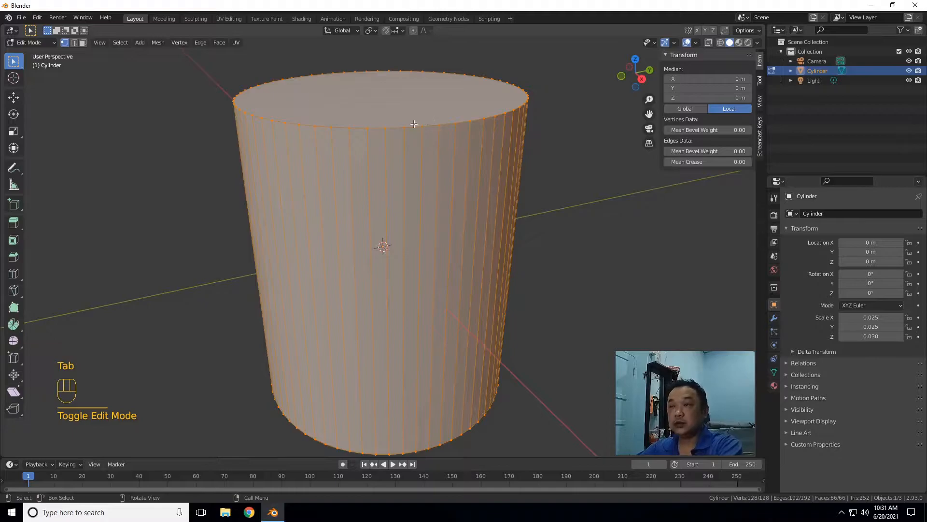
key("3")
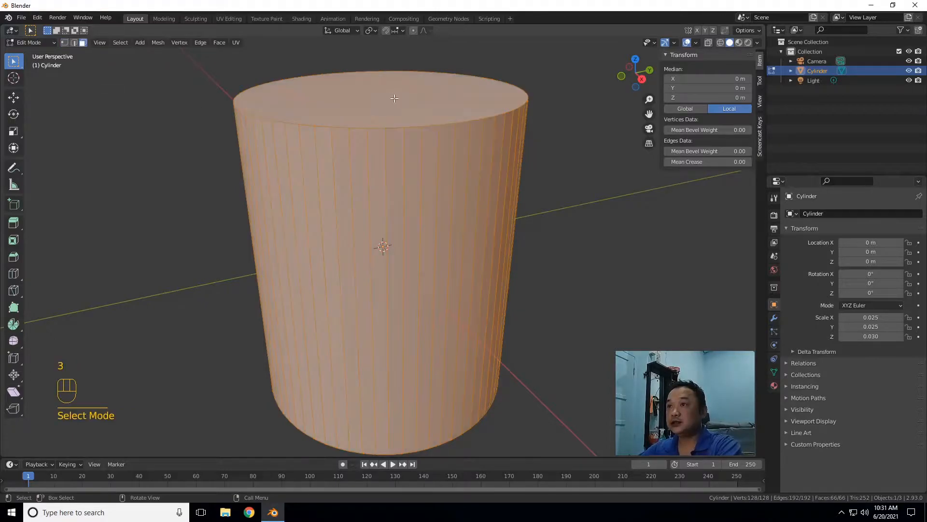
left_click(386, 96)
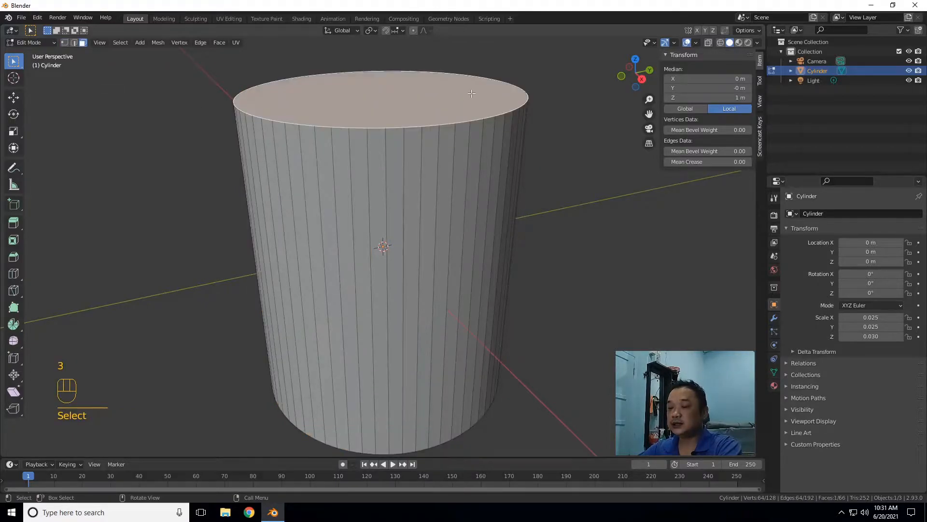
key("i")
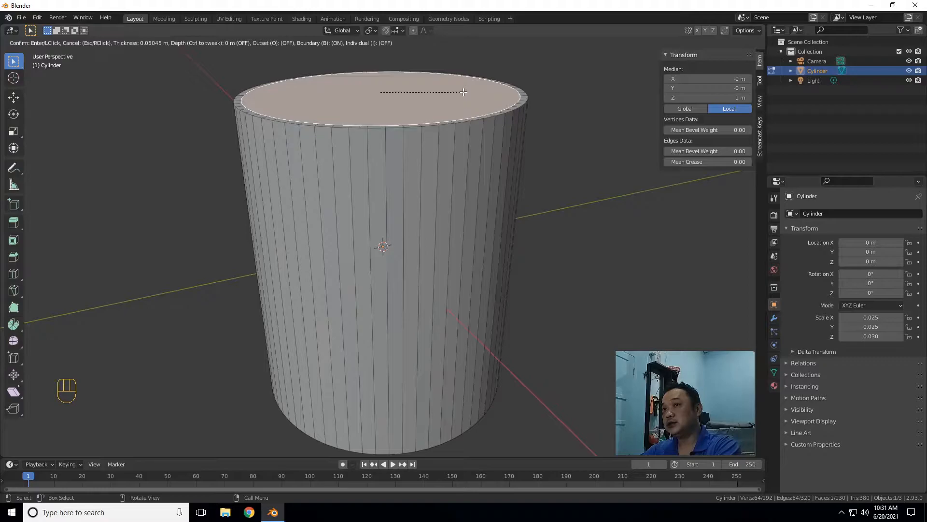
left_click(460, 91)
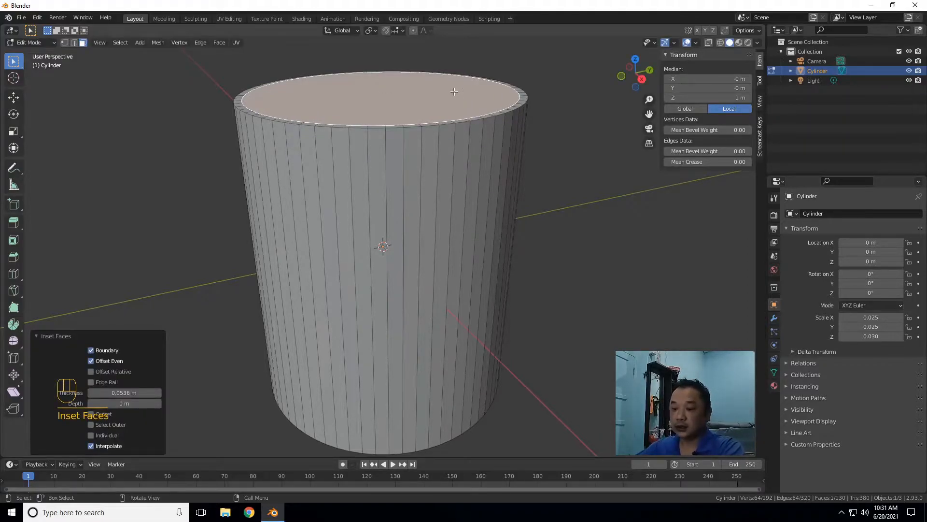
- Extrude the inset face about 0.039 m down into the cylinder and lower this inner floor another 0.011 m along Z, checking in X-ray side view
key("e")
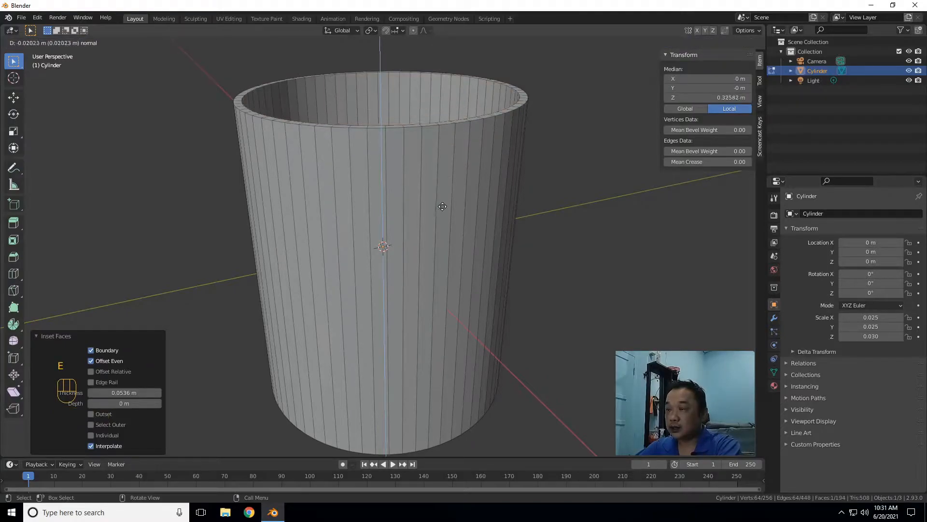
left_click(438, 278)
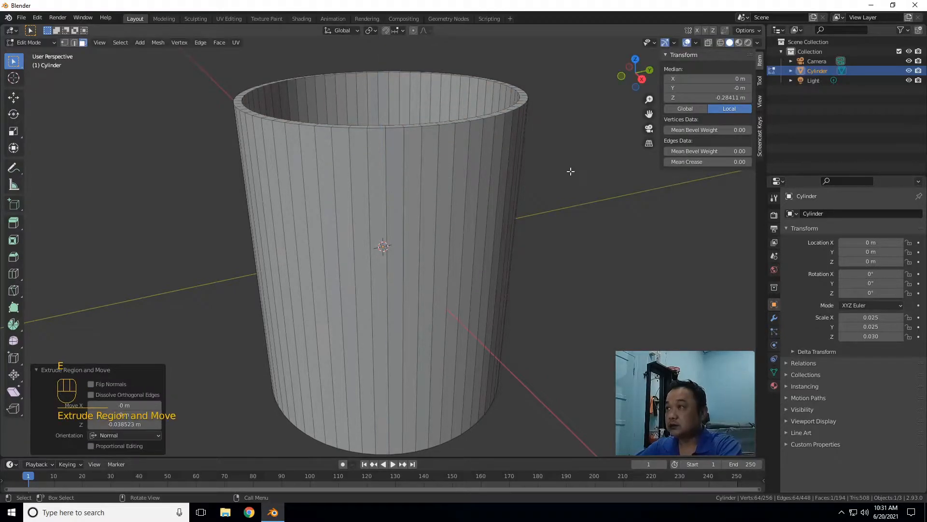
left_click(642, 78)
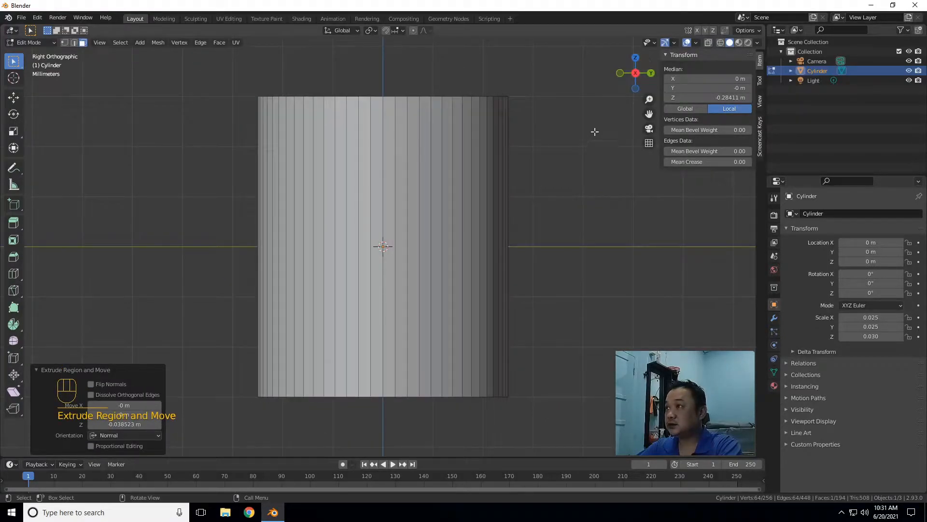
left_click(709, 43)
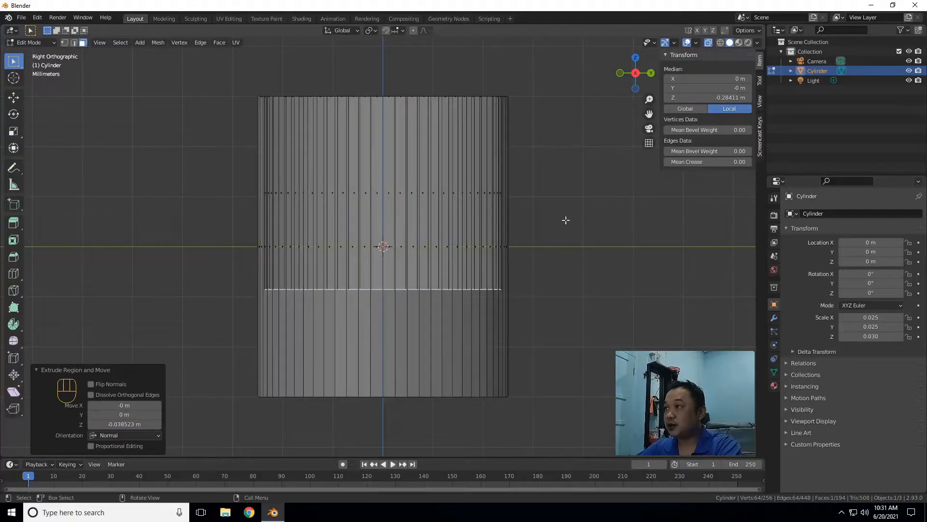
key("g")
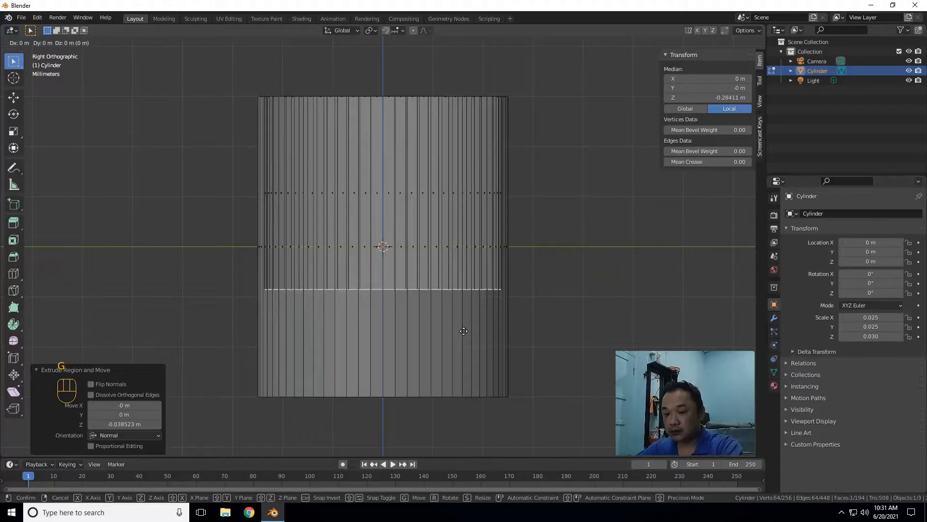
key("z")
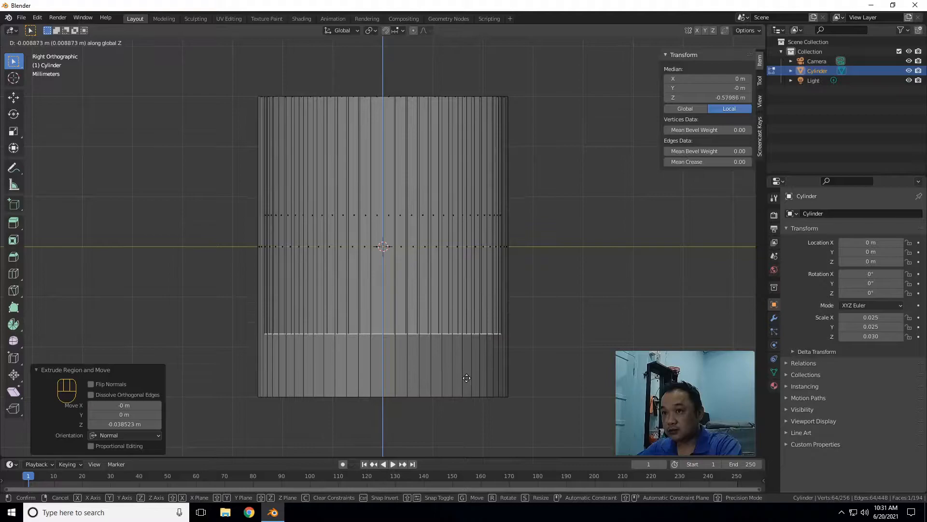
mouse_move(466, 384)
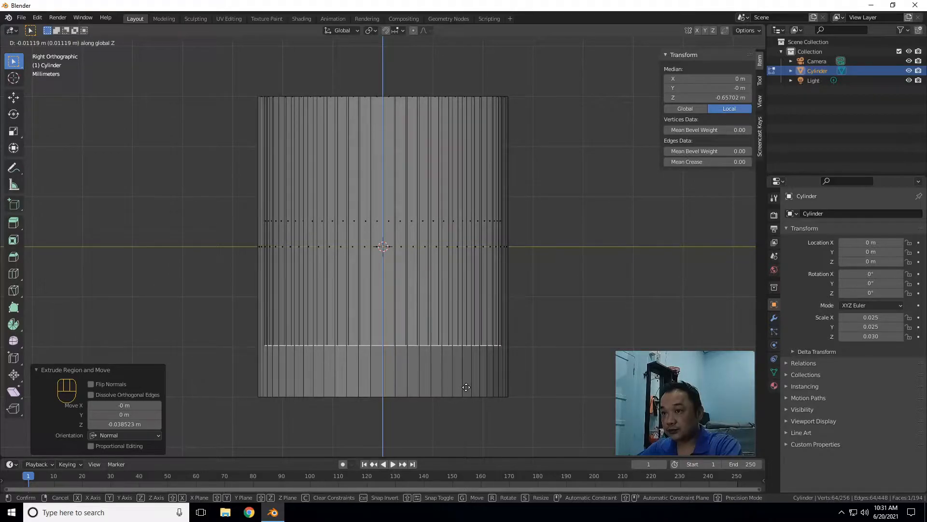
left_click(466, 387)
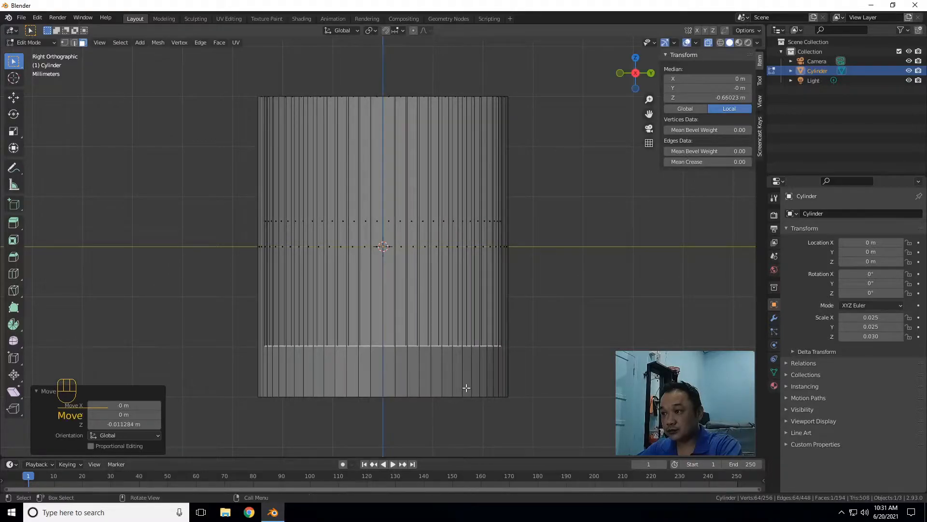
- Bevel the cylinder's bottom outer edge loop with 3 segments and a width of 0.0511 m
left_click(573, 270)
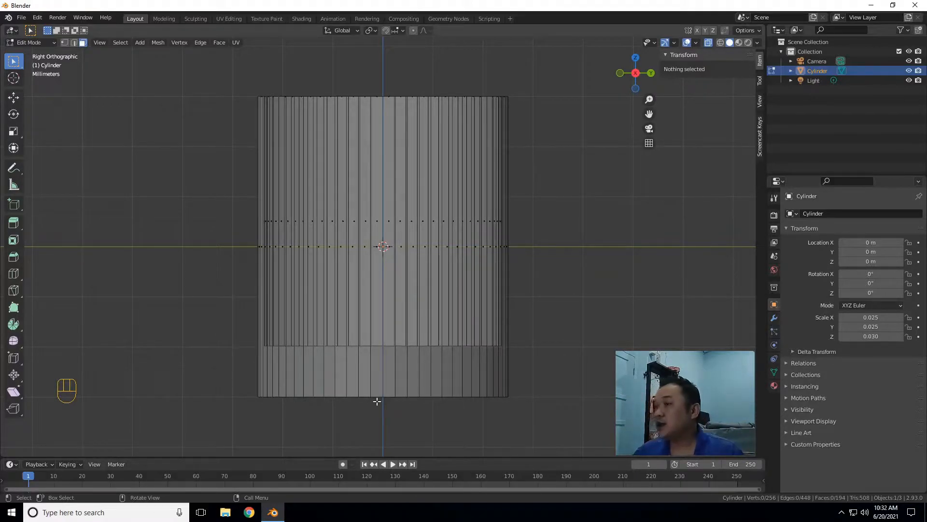
scroll(441, 408, "up", 1)
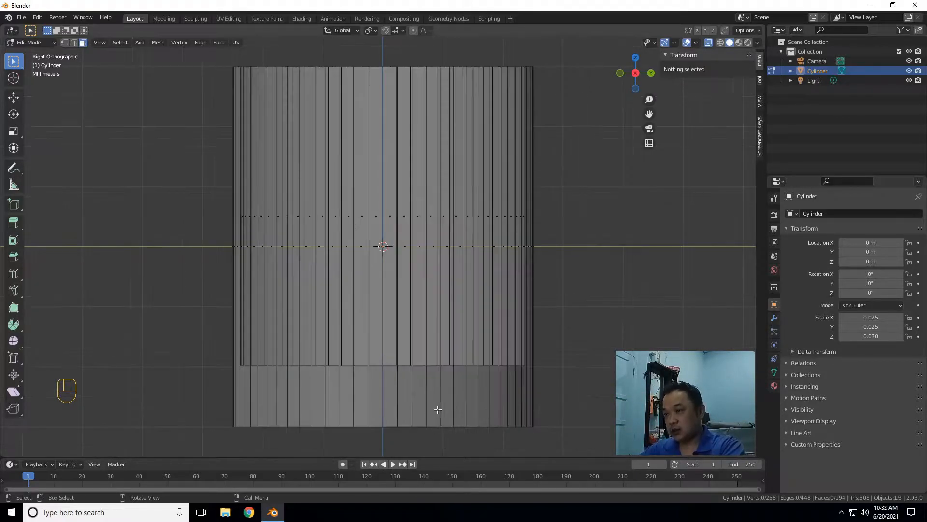
key("alt")
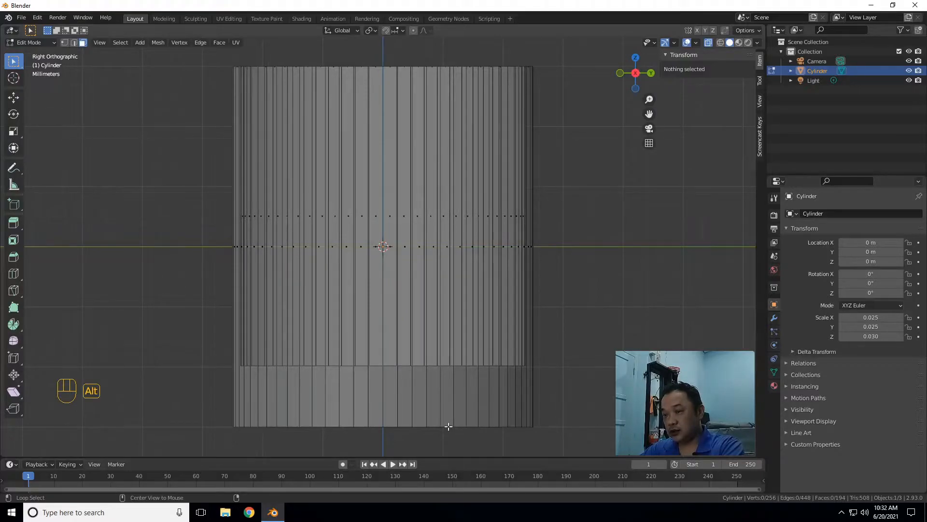
left_click(448, 427, "alt")
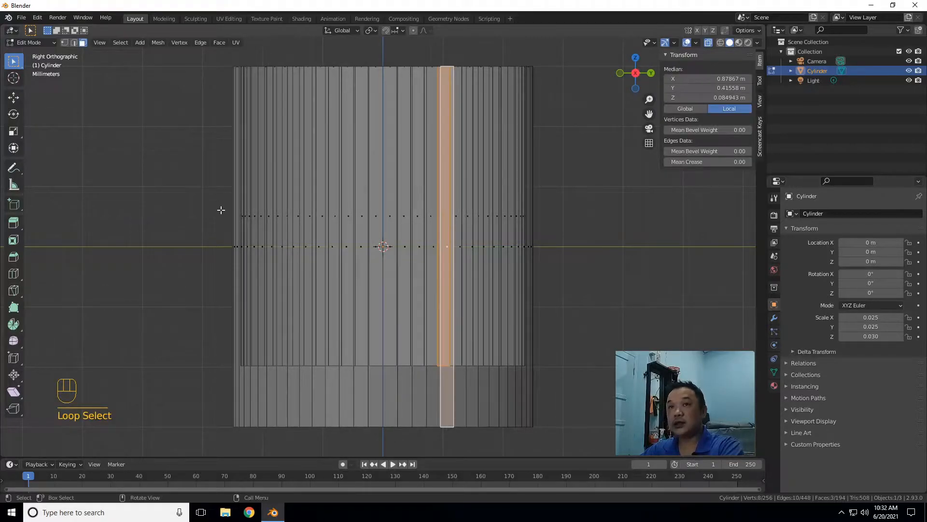
left_click(73, 43)
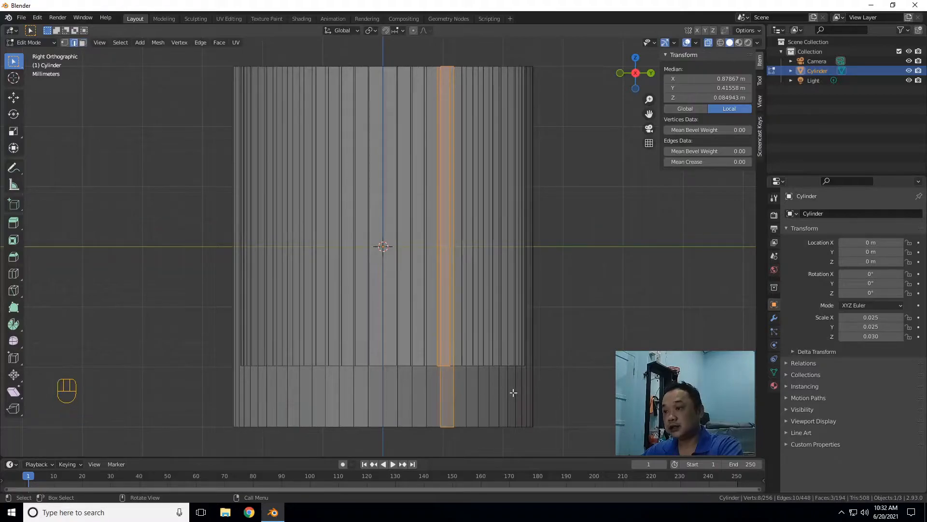
left_click(459, 430, "alt")
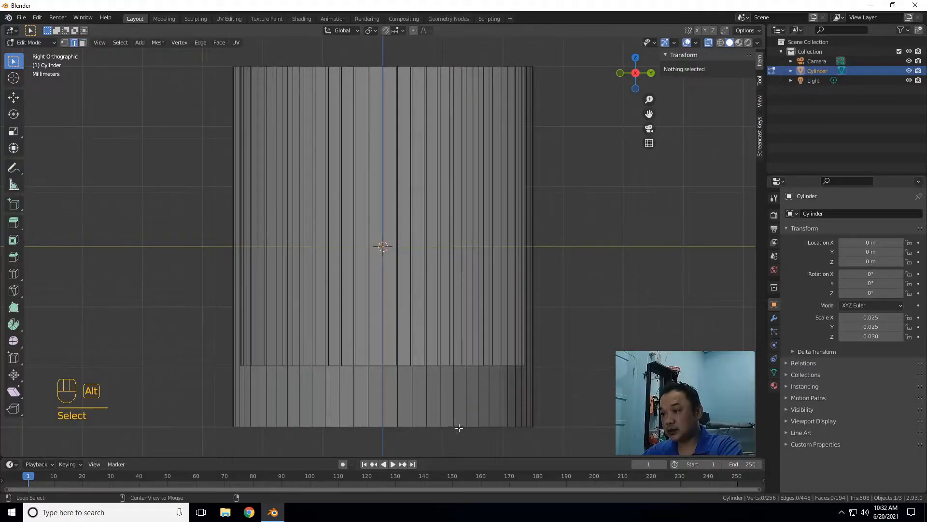
left_click(459, 426, "alt")
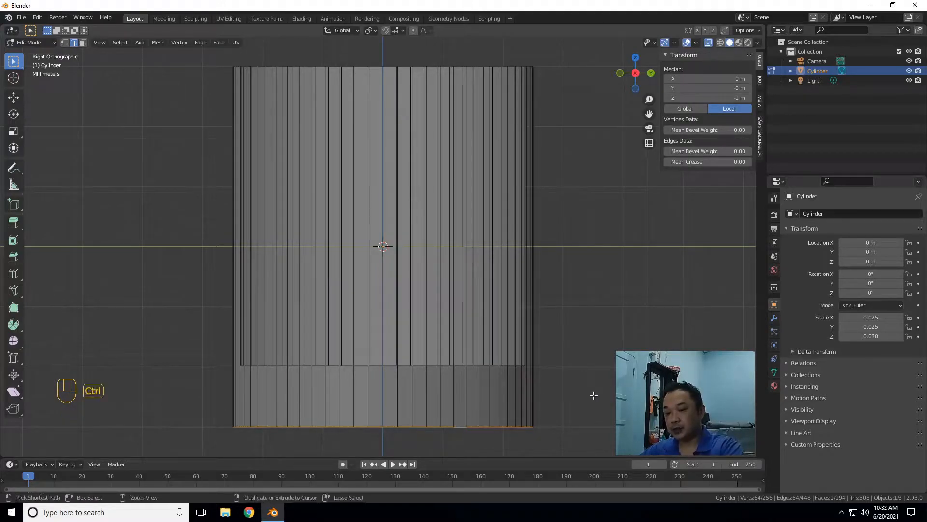
key("ctrl+b")
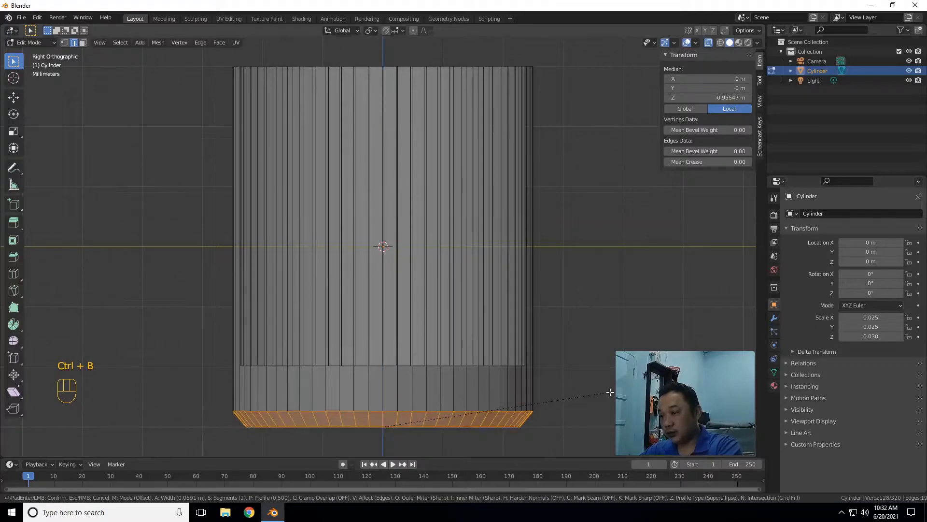
scroll(603, 393, "up", 2)
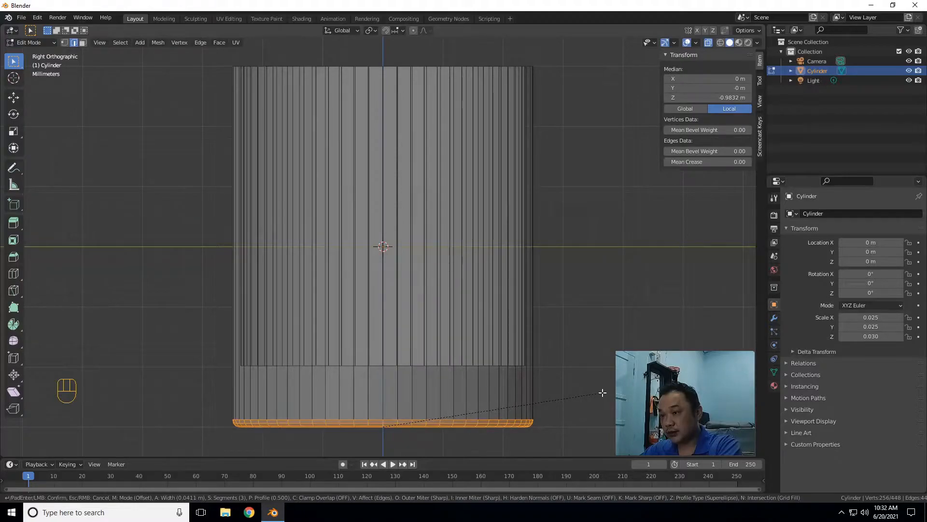
left_click(603, 392)
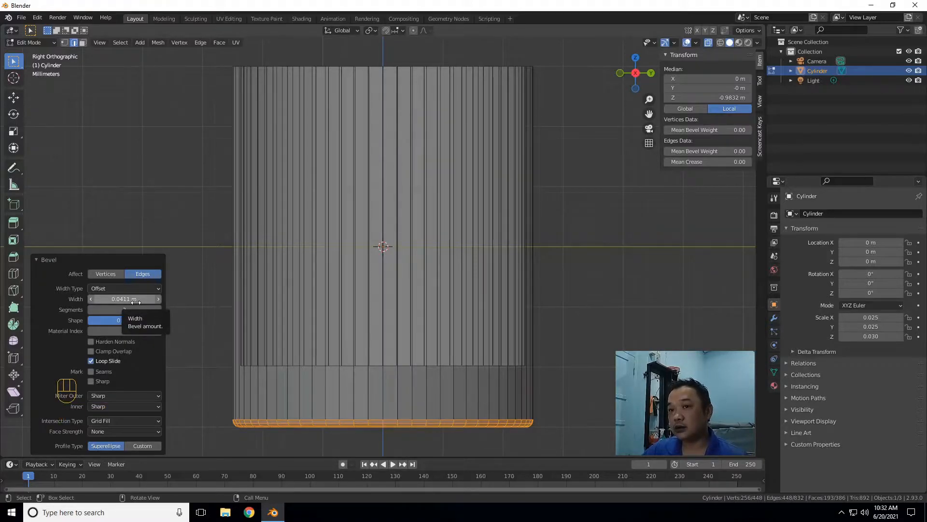
mouse_move(136, 301)
left_mouse_down()
mouse_move(159, 301)
mouse_move(132, 301)
left_mouse_up()
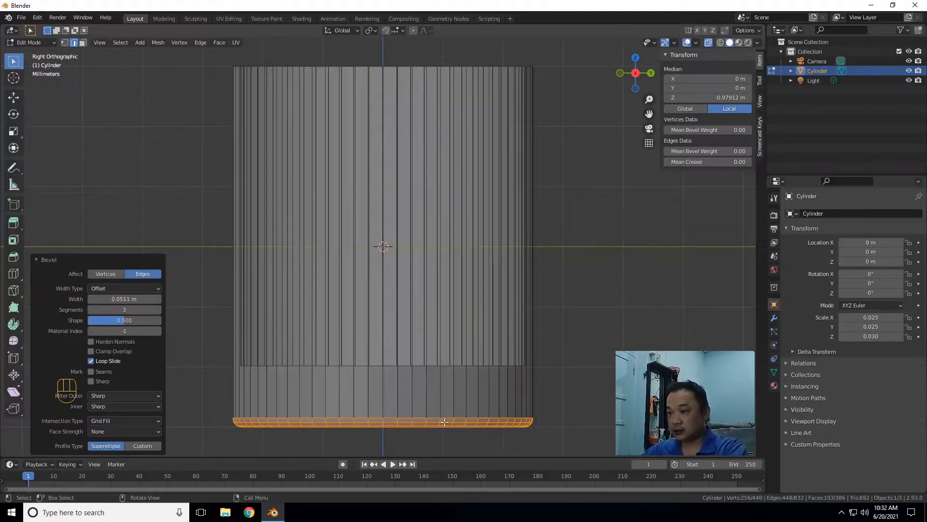
left_click(539, 380)
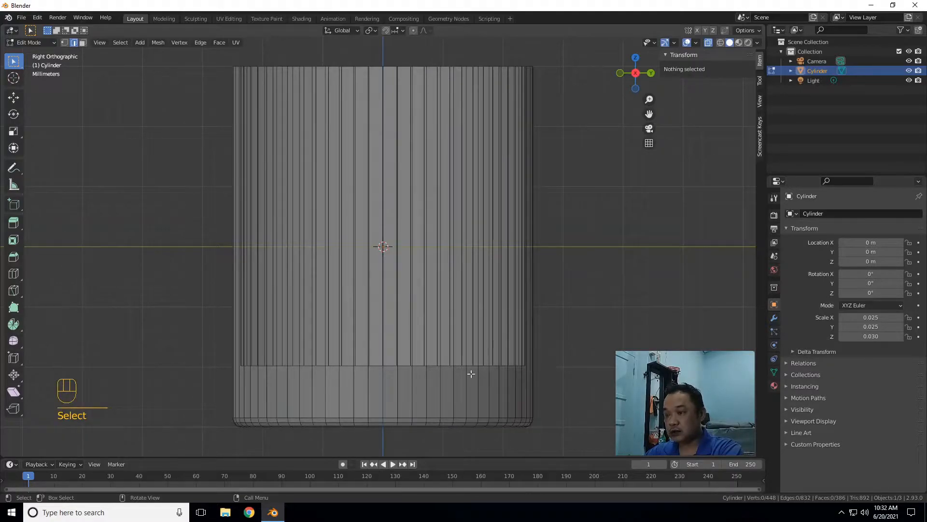
- Bevel the edge loop around the cup's inner floor with 3 segments and a width of about 0.0625 m
left_click(417, 365, "alt")
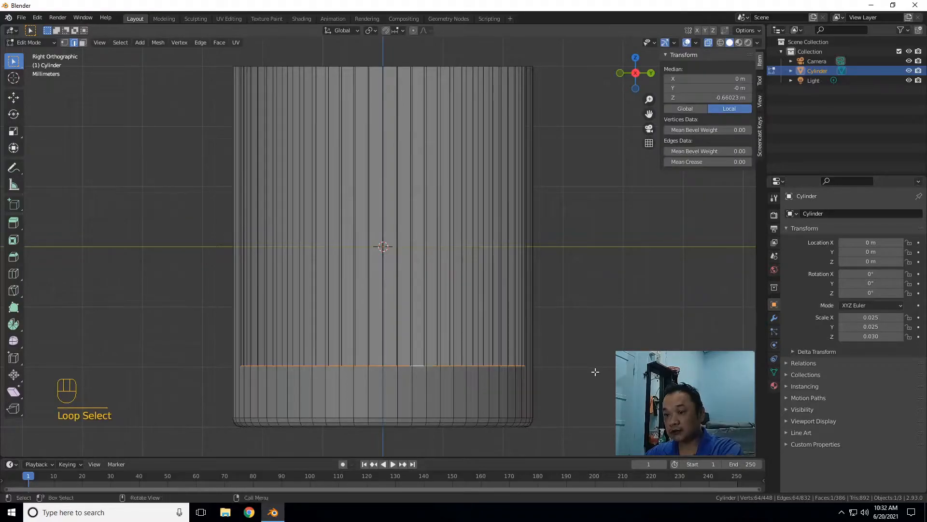
key("ctrl+b")
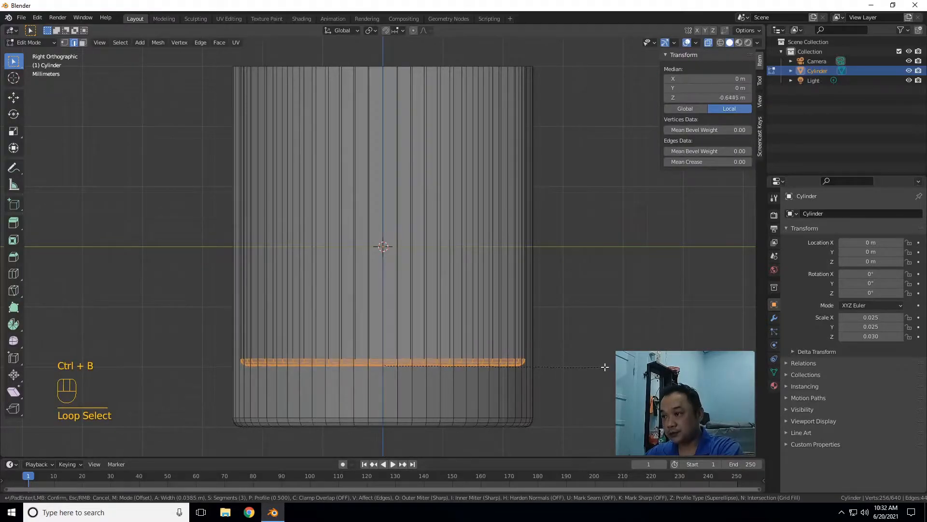
left_click(608, 367)
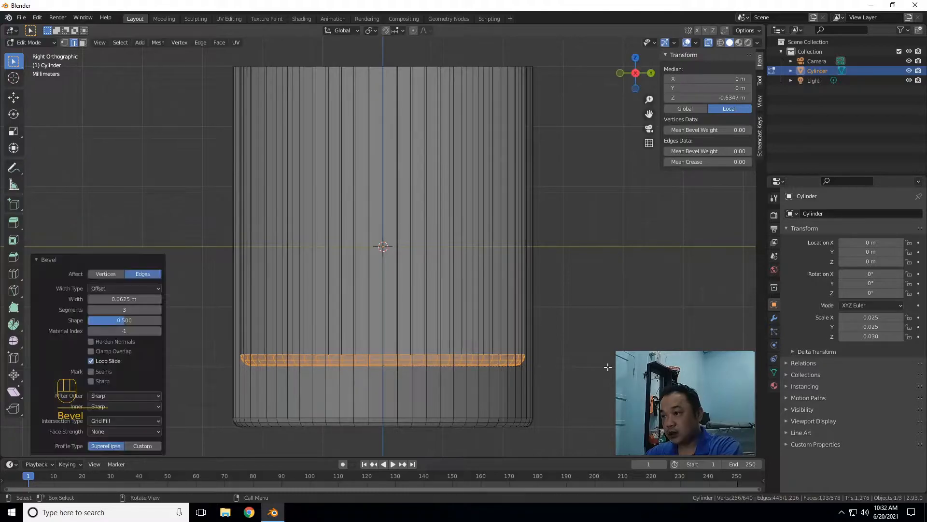
- Turn off X-ray and bevel the top rim's outer and inner edge loops together with 3 segments, about 0.0233 m wide
left_click_drag(638, 85, 610, 115)
key("Tab")
key("Tab")
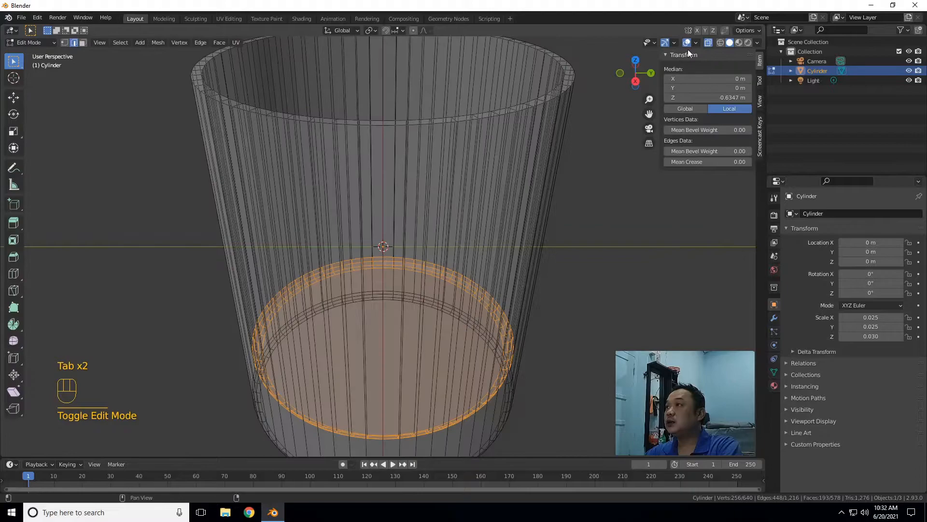
left_click(708, 42)
left_click_drag(649, 113, 649, 196)
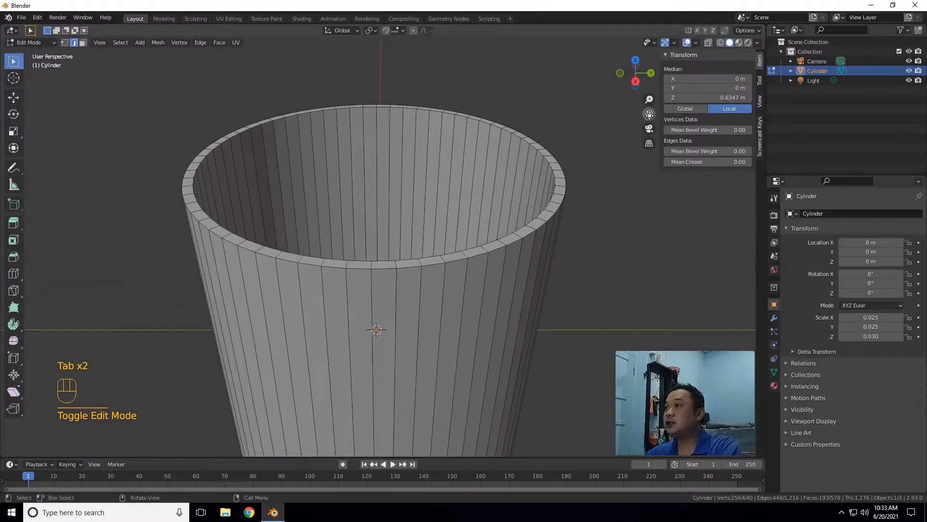
left_click(514, 244, "alt")
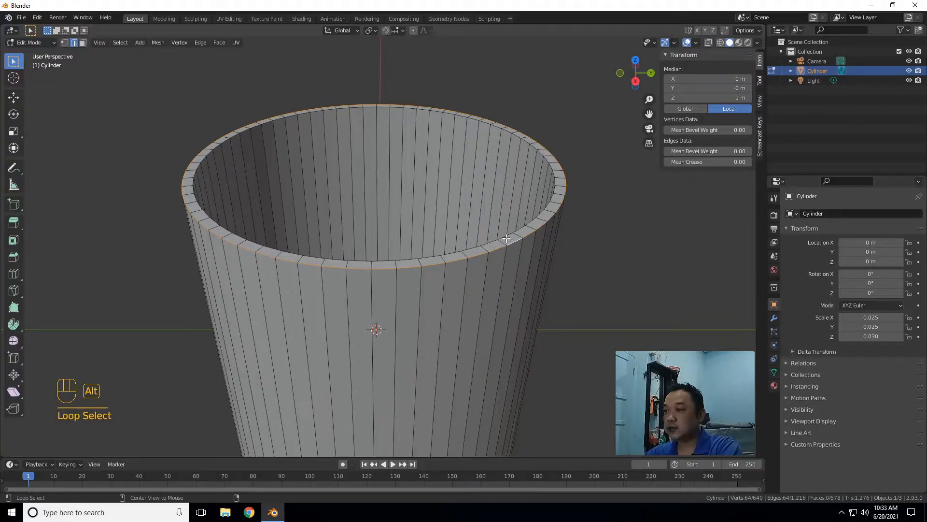
left_click(505, 238, "alt")
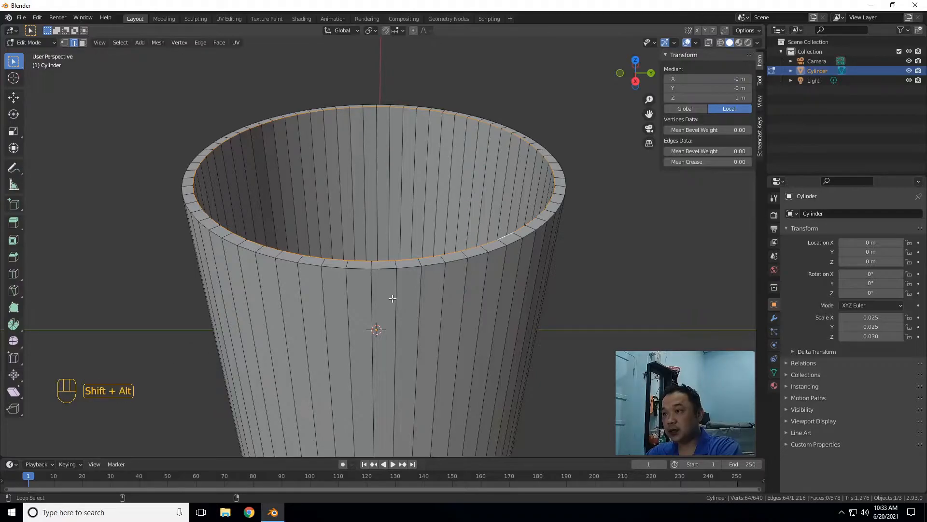
left_click(514, 242, "alt+shift")
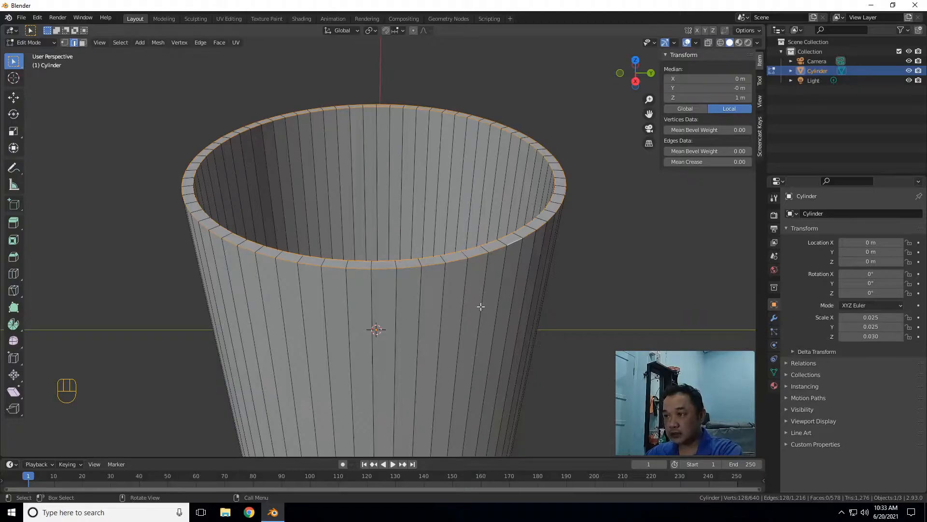
key("ctrl")
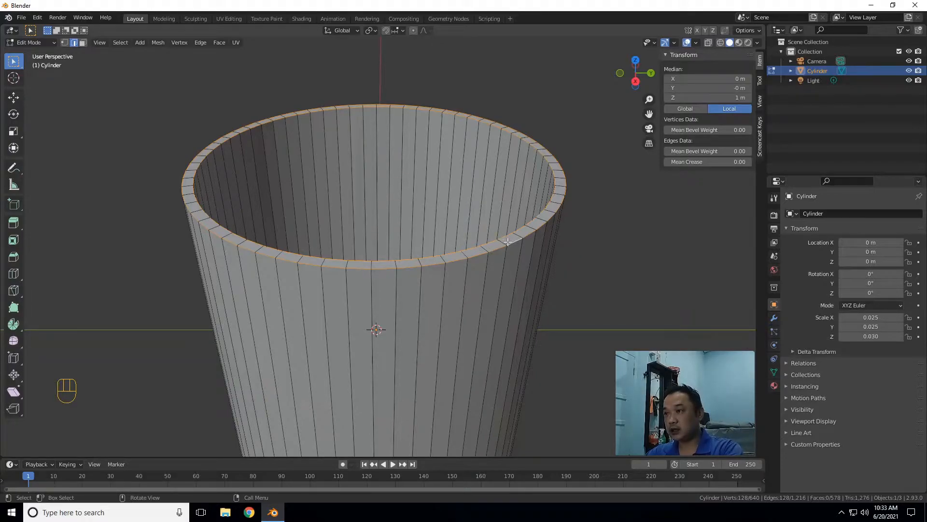
key("ctrl+b")
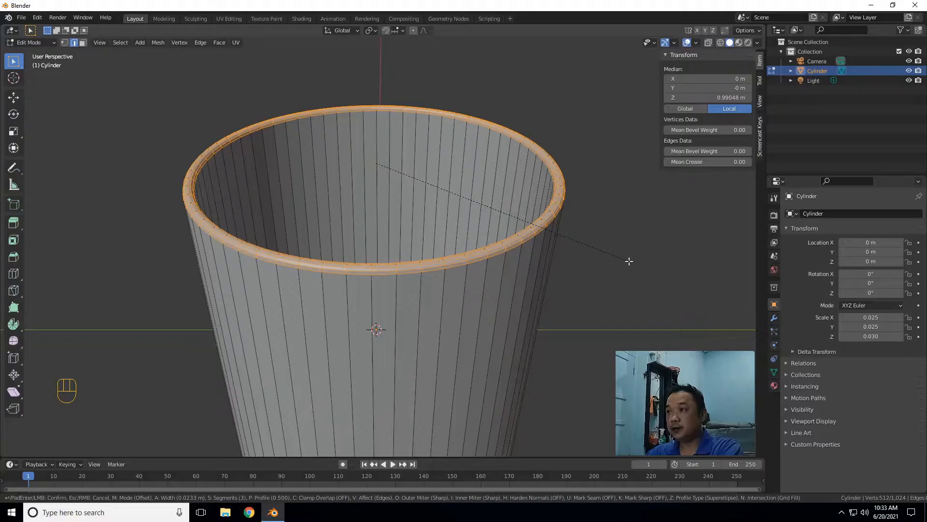
left_click(628, 261)
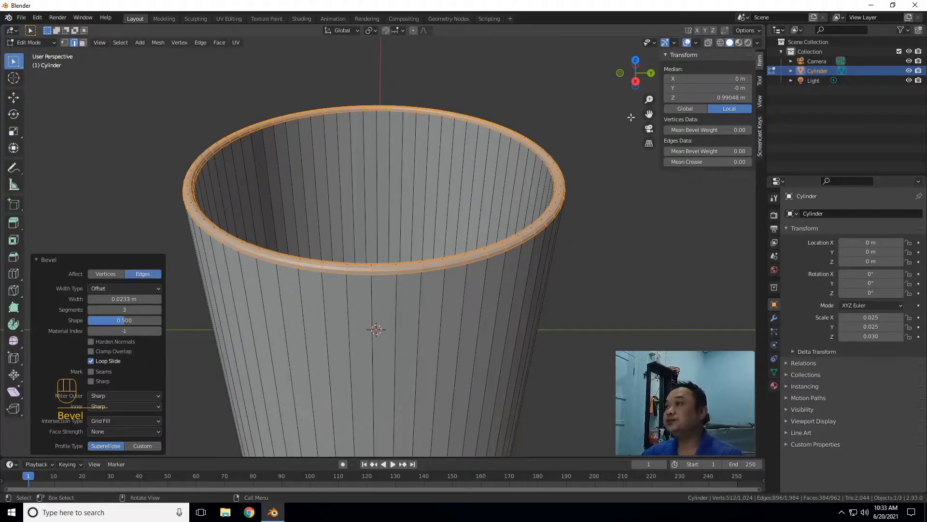
- Extrude the cup's bottom face outward by about 0.00077 m
left_click_drag(645, 87, 617, 240)
left_click(599, 307)
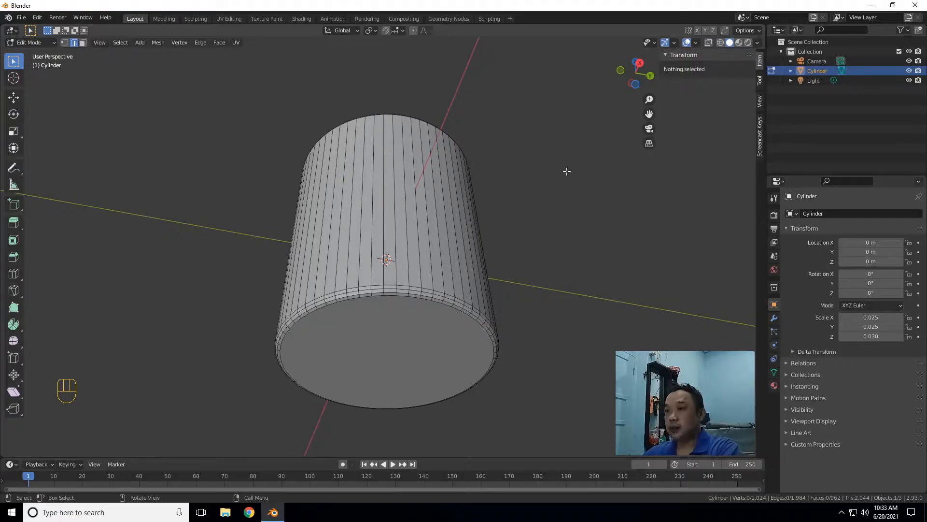
left_click_drag(642, 84, 637, 91)
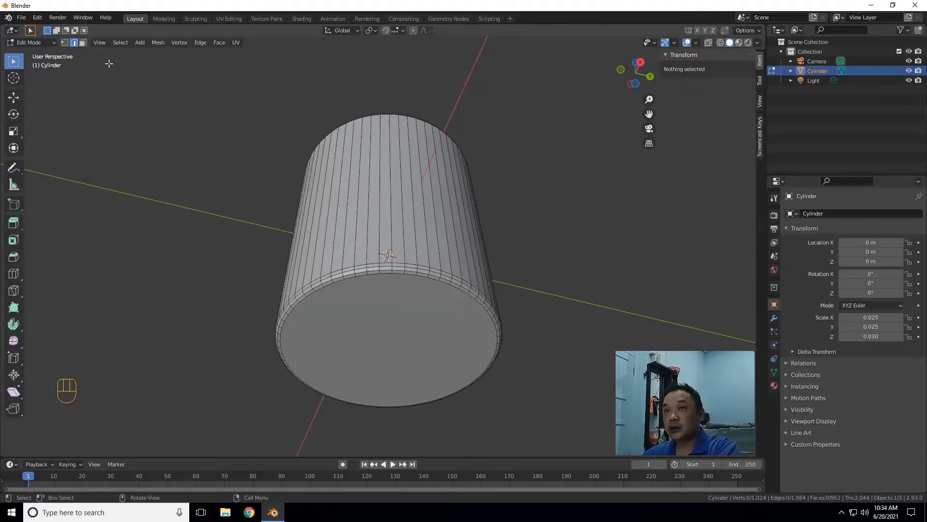
key("3")
left_click(471, 346)
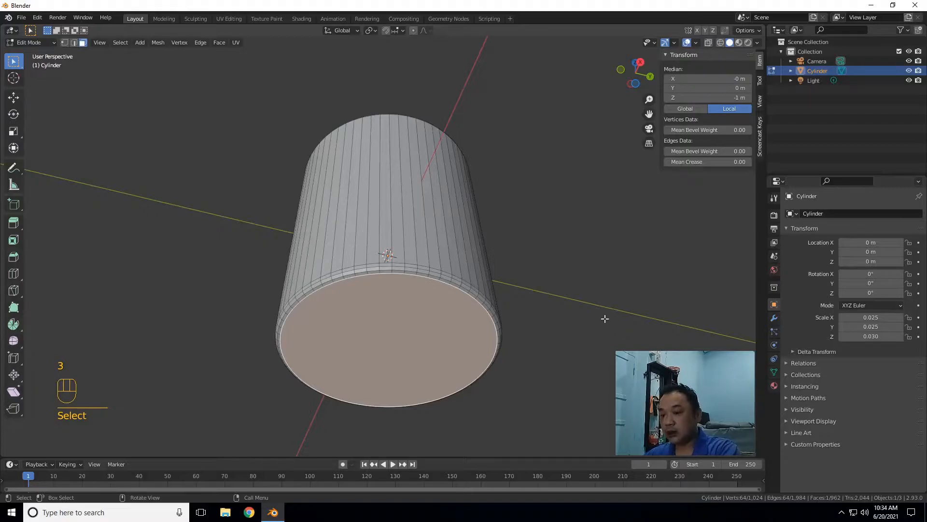
key("e")
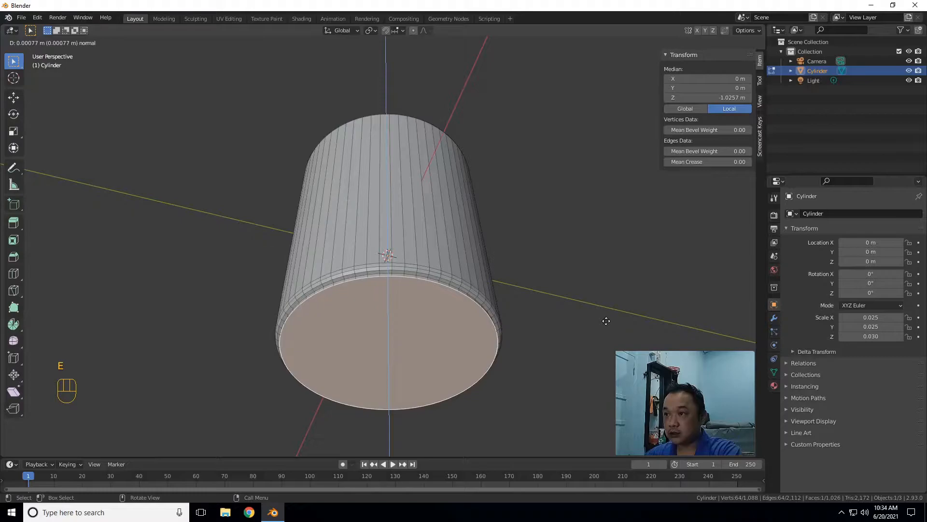
left_click(608, 321)
- Inset the extruded bottom face by about 0.228 m and extrude it about 0.00084 m into the cup to form a recess
scroll(506, 369, "up", 1)
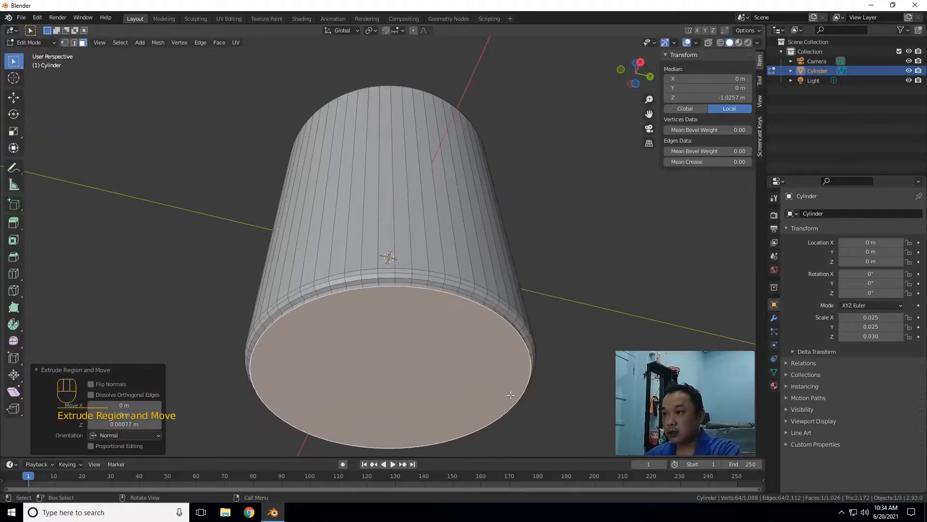
key("i")
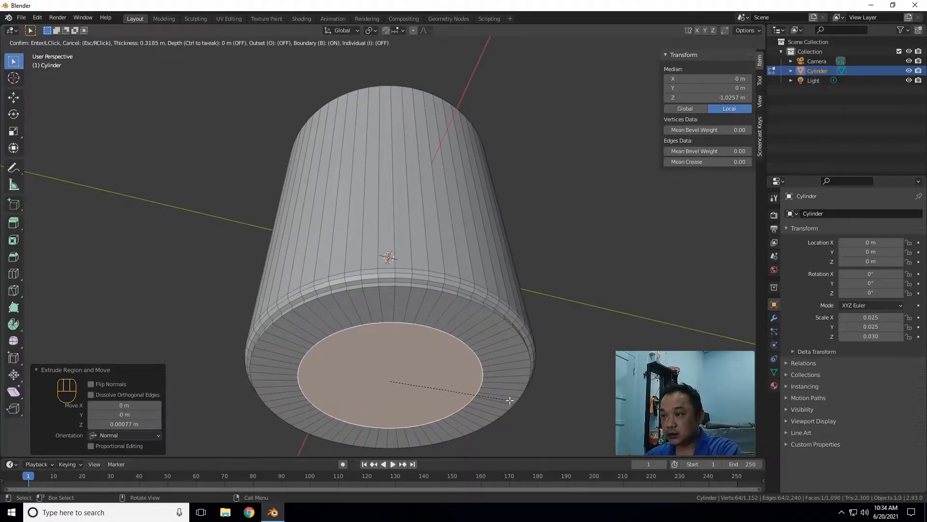
left_click(524, 397)
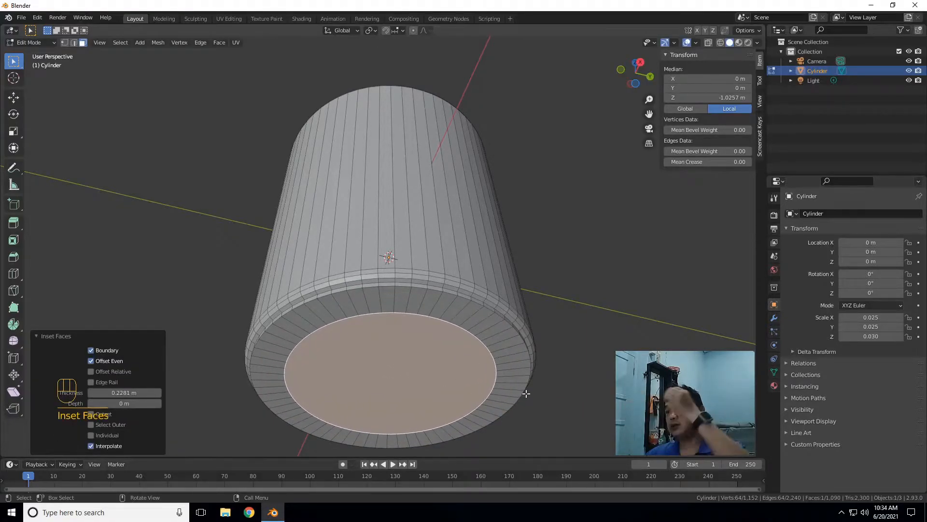
key("e")
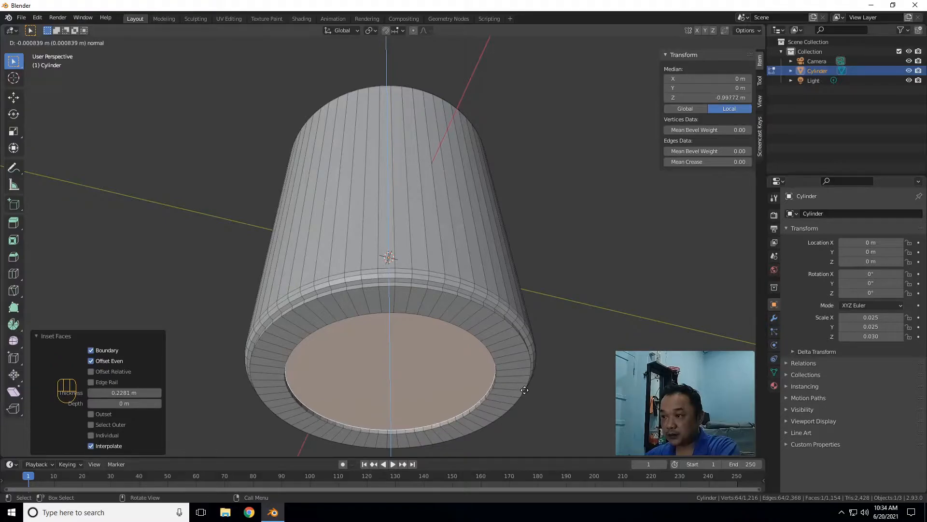
left_click(525, 390)
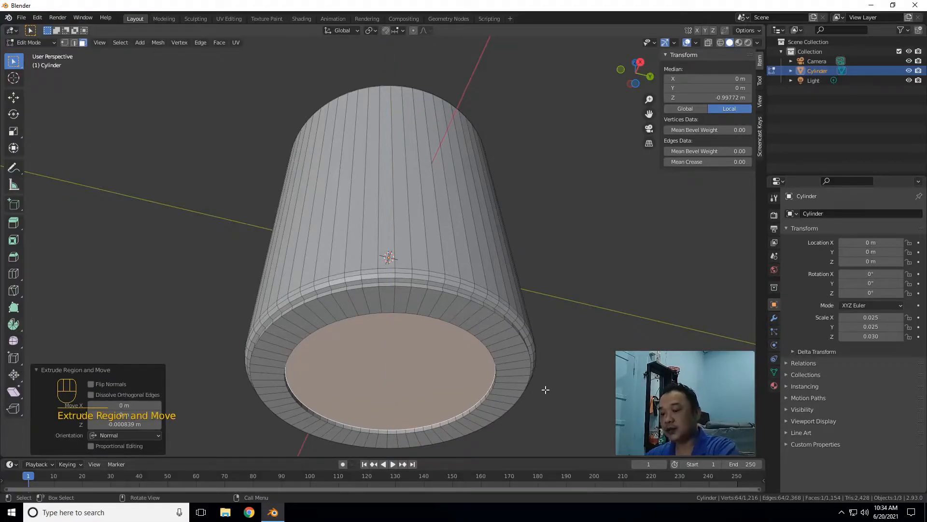
- Inset the recessed underside face by about 0.3008 m and move the inner face down about 0.00084 m along Z
key("i")
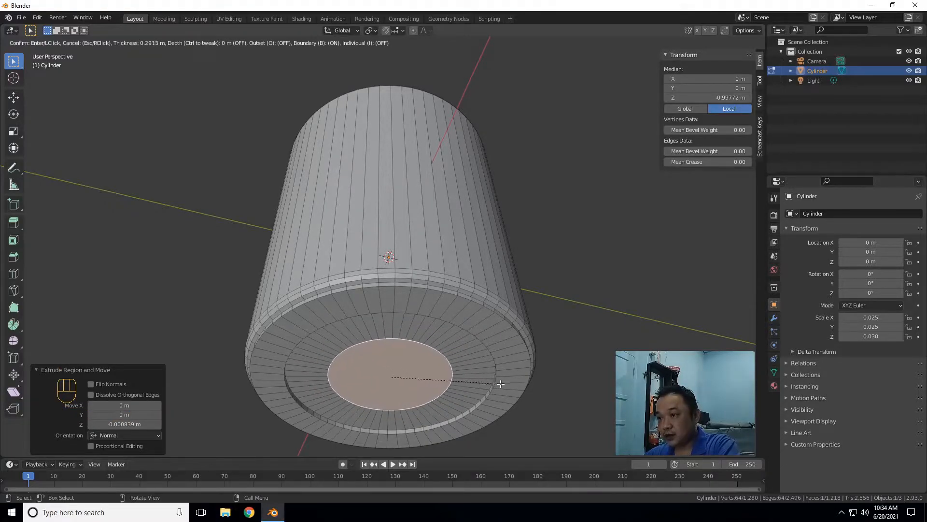
left_click(501, 383)
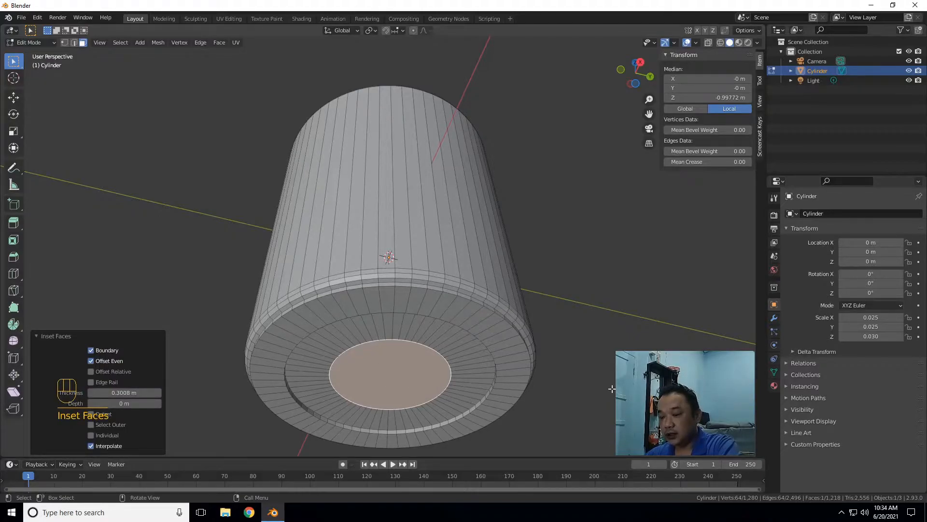
key("g")
key("z")
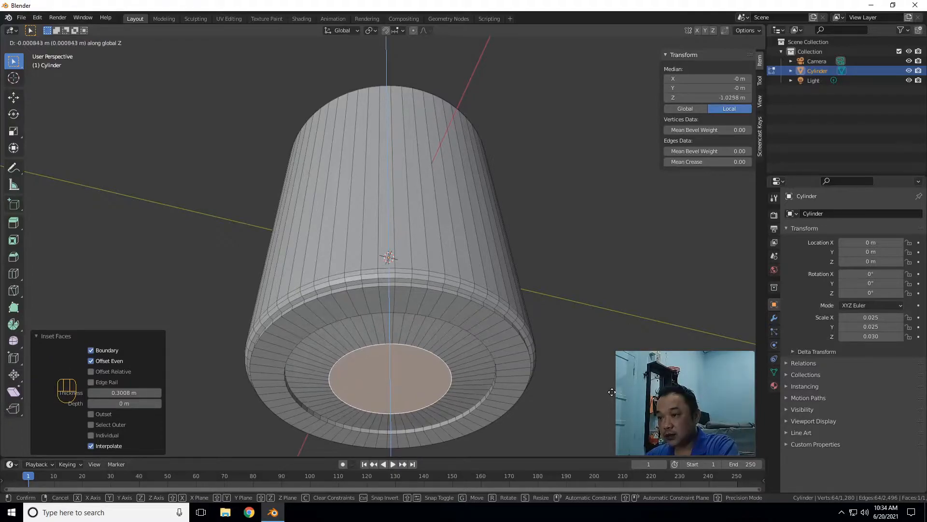
left_click(612, 392)
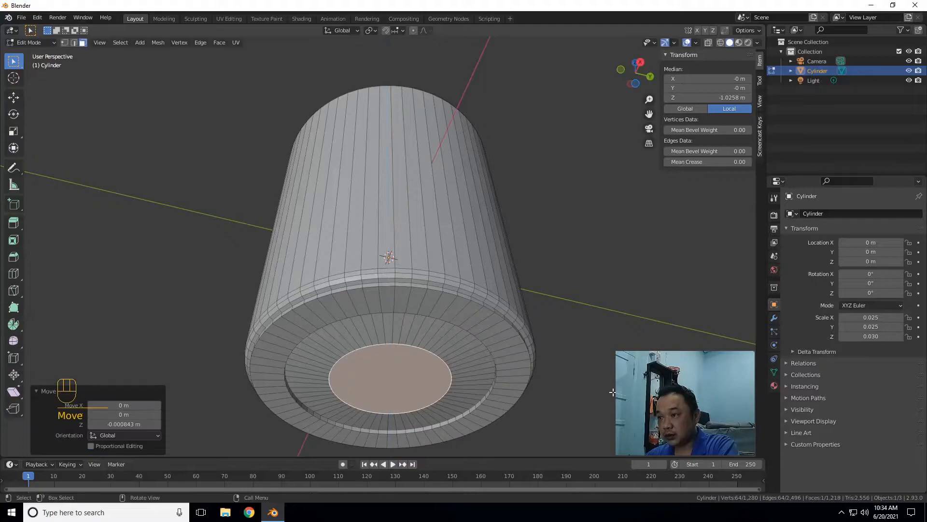
- Inset the underside's central face by about 0.27 m and lower it about 0.000145 m along Z
left_click_drag(627, 68, 635, 70)
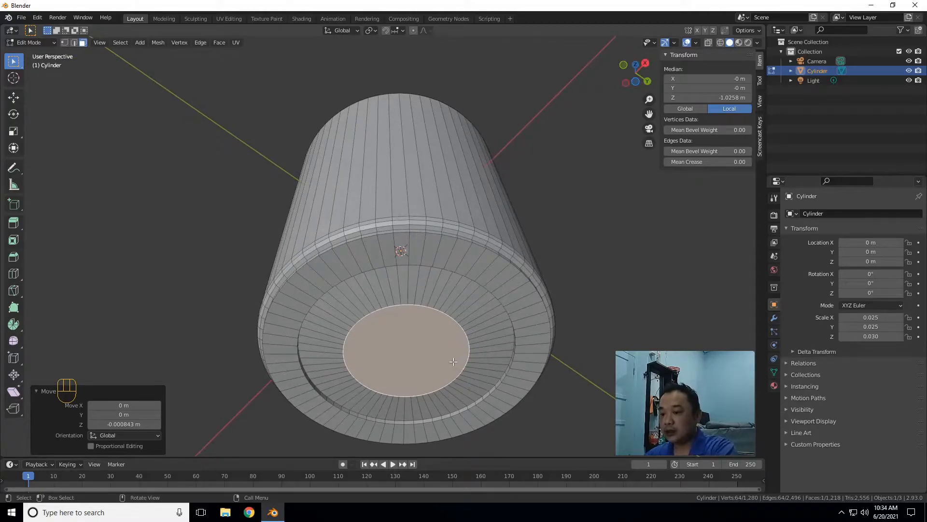
key("i")
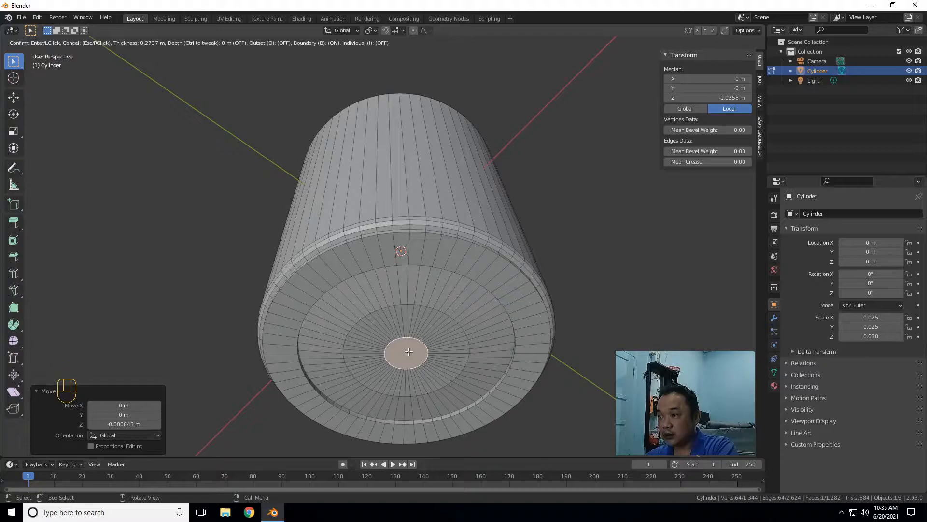
left_click(410, 351)
key("g")
key("z")
left_click(508, 357)
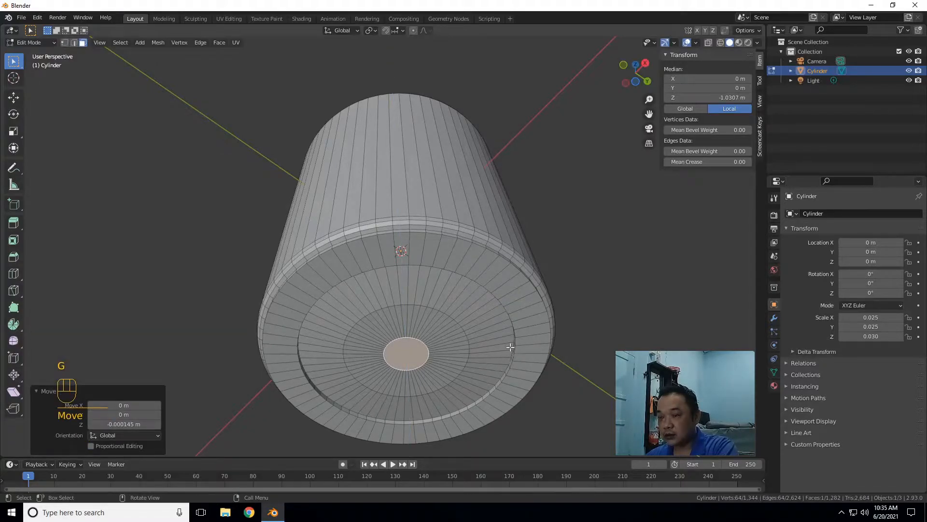
- Extrude the small central underside face in place, merge its vertices at center, and return to Object Mode
key("e")
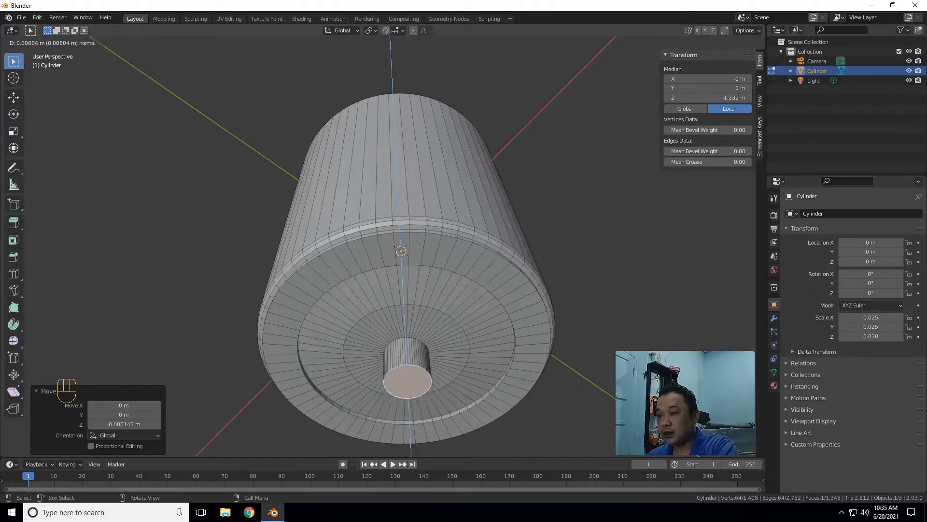
right_click(654, 346)
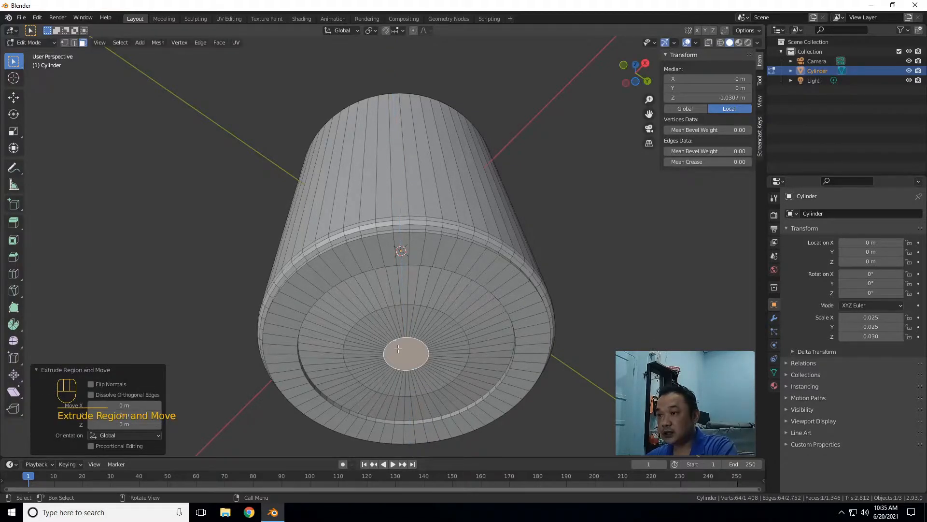
left_click(66, 43)
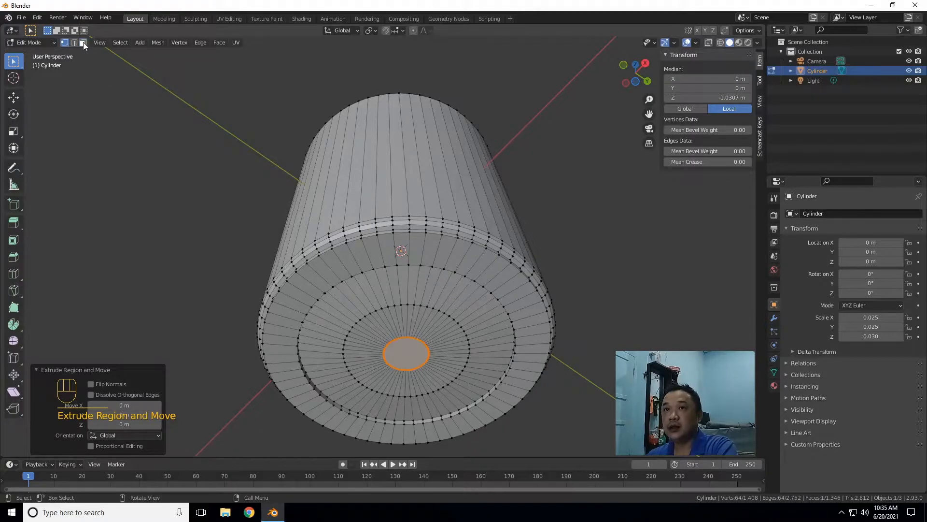
right_click(422, 364)
mouse_move(393, 451)
mouse_move(404, 471)
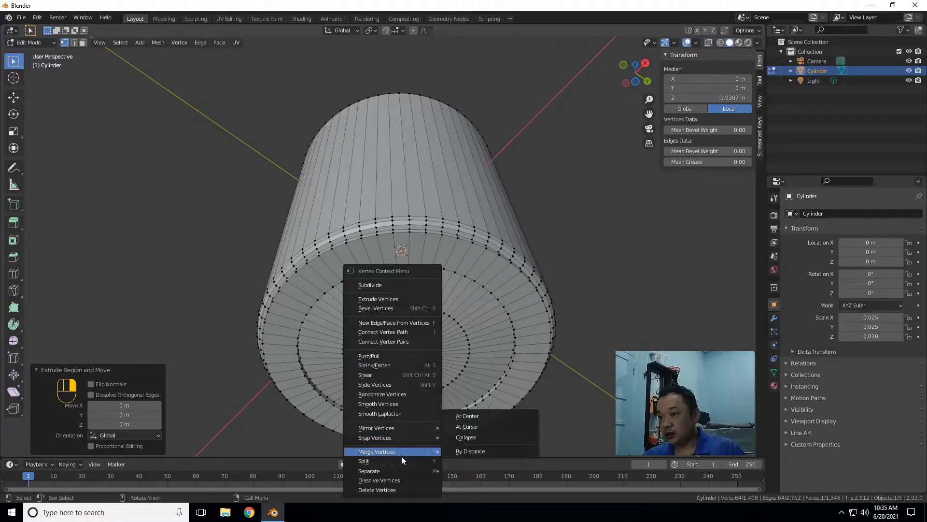
left_click(500, 416)
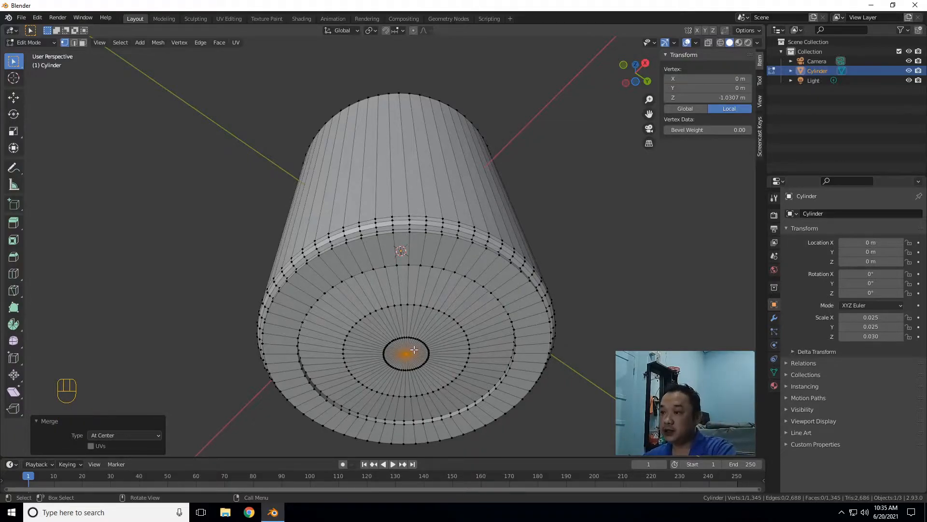
key("Tab")
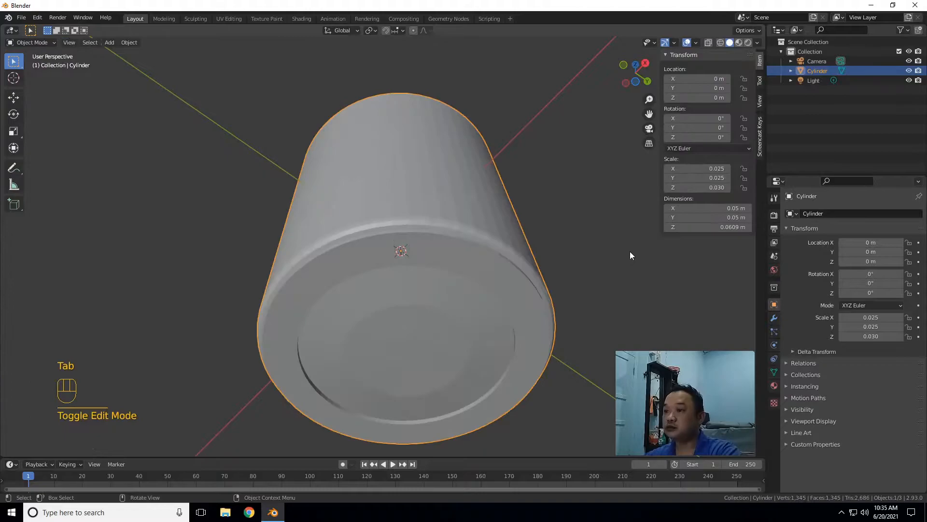
- Inset the cup's inner floor face by about 0.3623 m and raise it about 0.00129 m along Z
left_click_drag(639, 82, 639, 135)
scroll(483, 308, "up", 3)
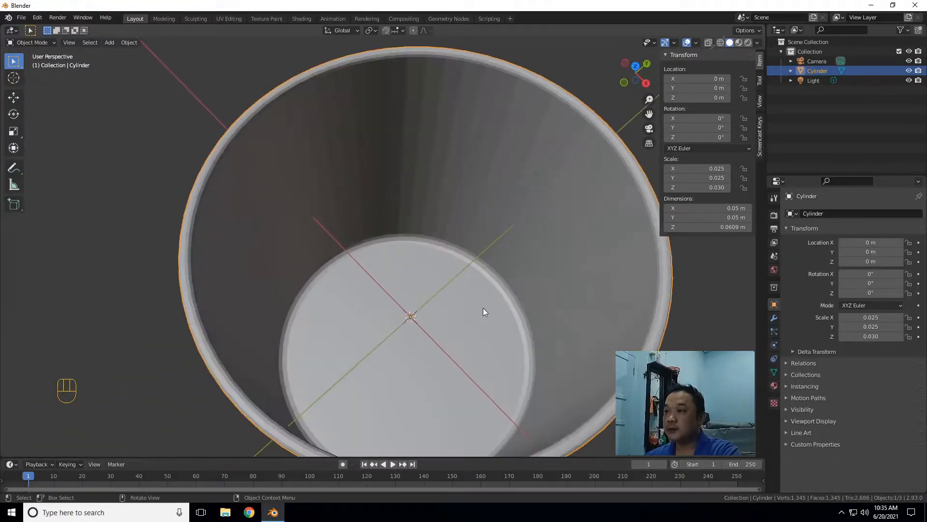
key("Tab")
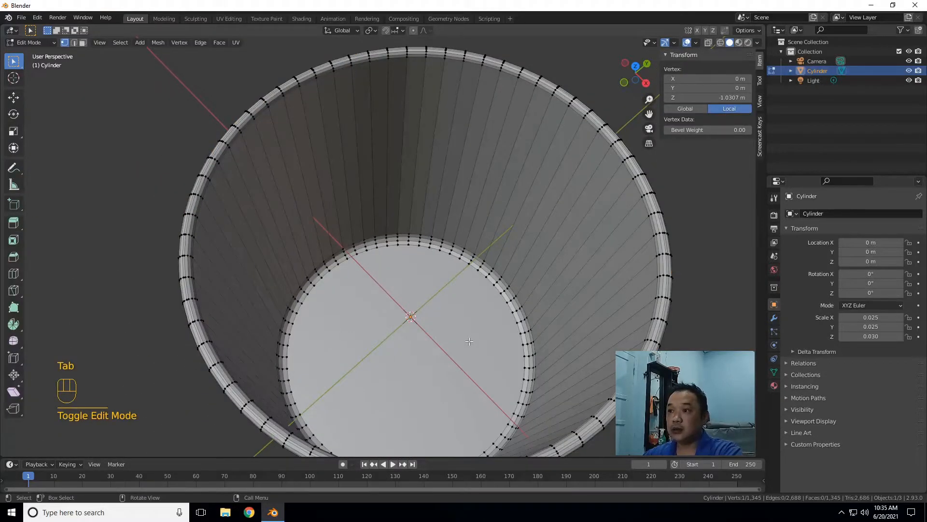
key("3")
left_click(480, 341)
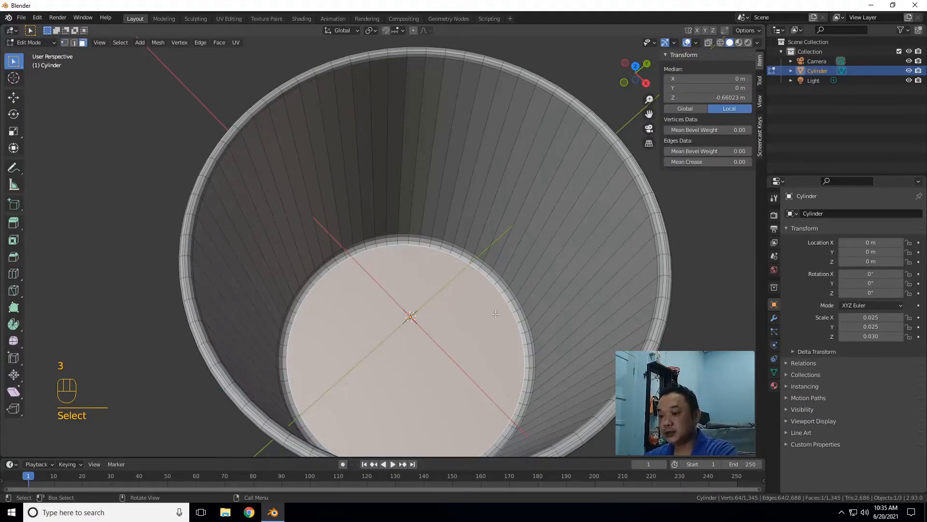
key("i")
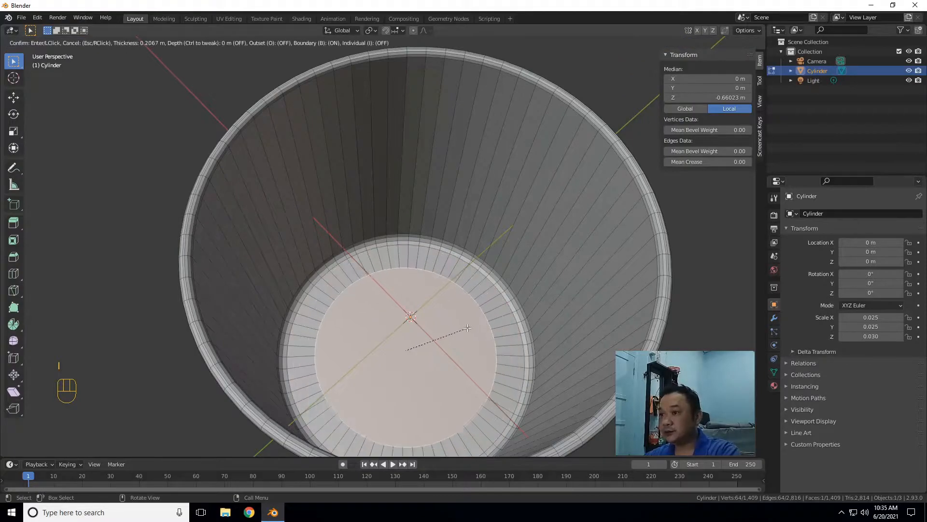
left_click(448, 335)
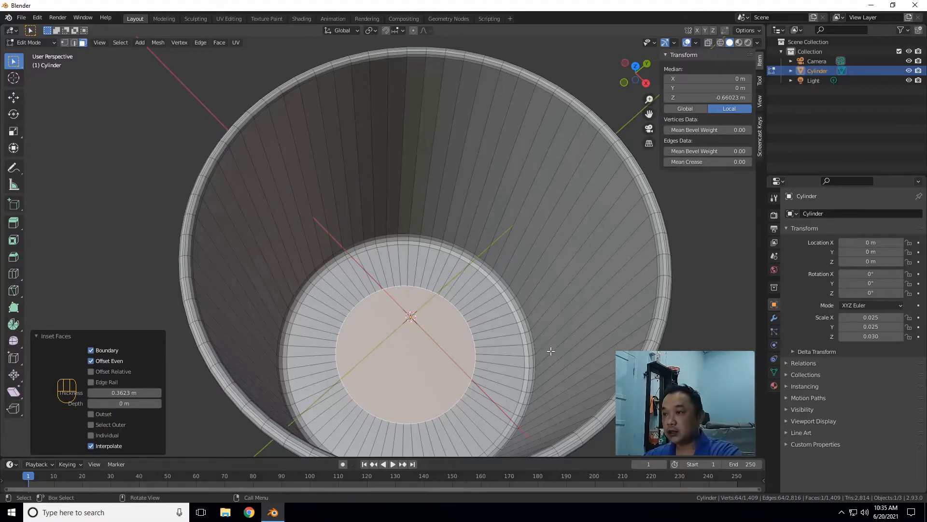
key("g")
key("z")
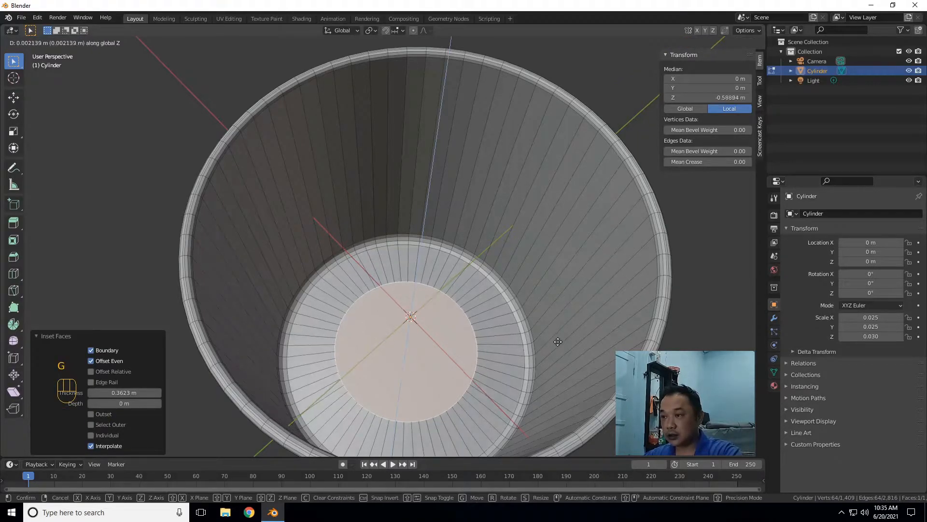
left_click(557, 343)
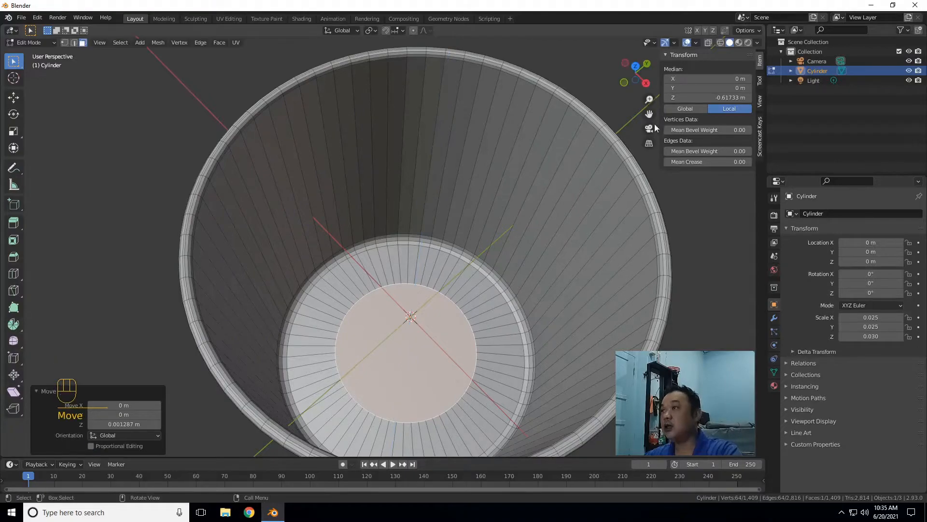
- Inset the raised inner floor face by about 0.2229 m and raise it about 0.0005 m along Z
left_click_drag(636, 85, 629, 93)
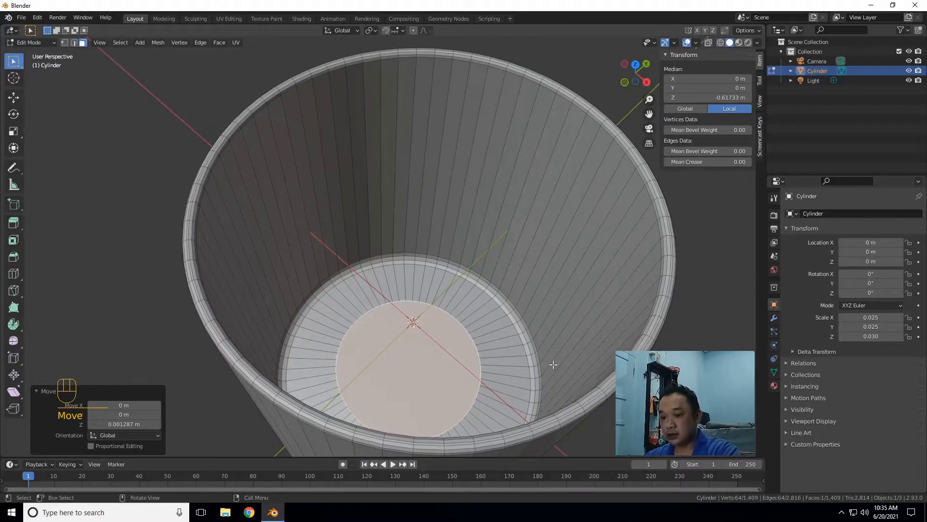
key("i")
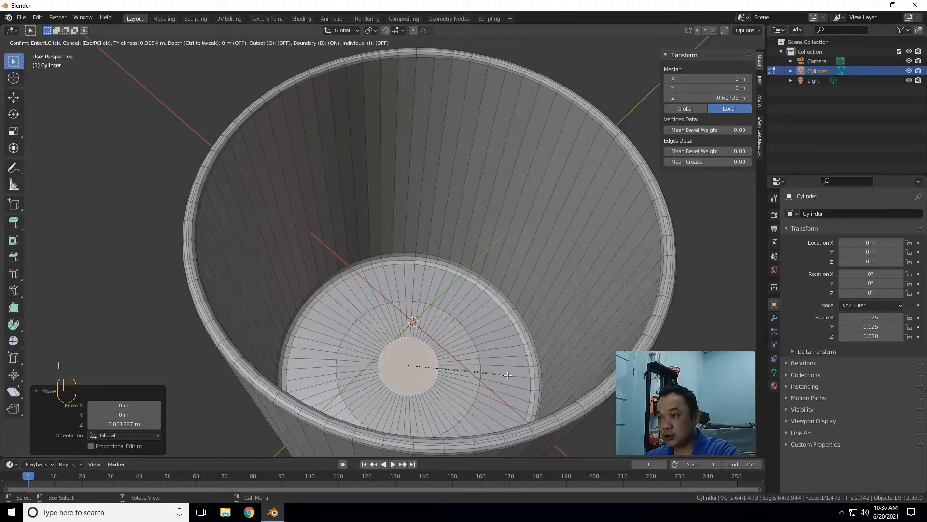
left_click(521, 370)
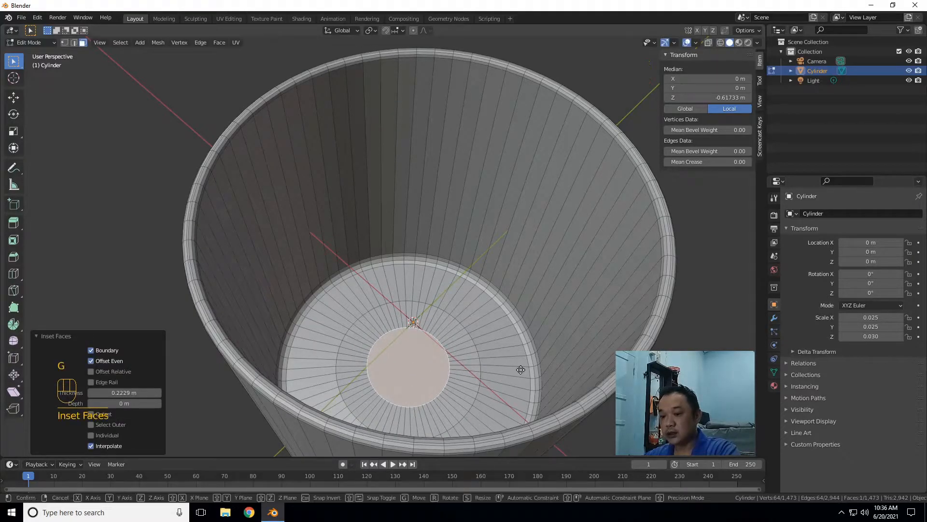
key("g")
key("z")
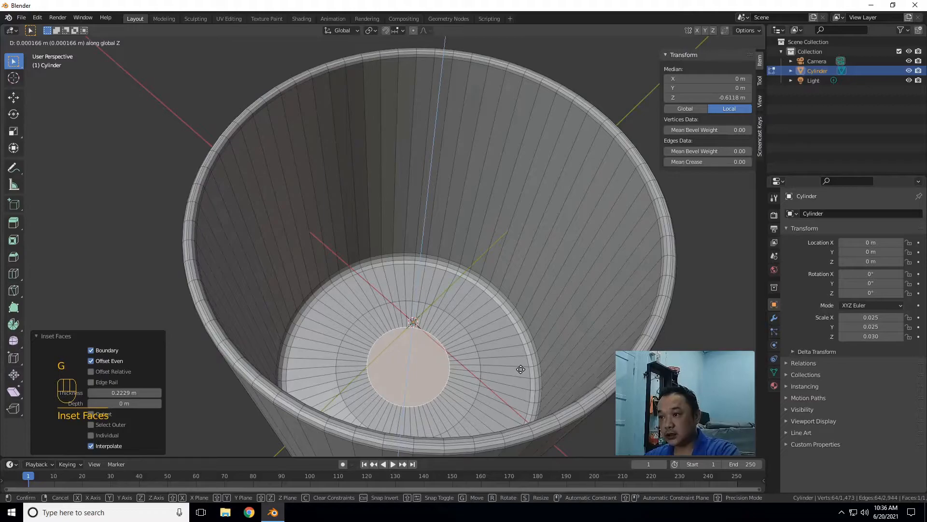
left_click(521, 368)
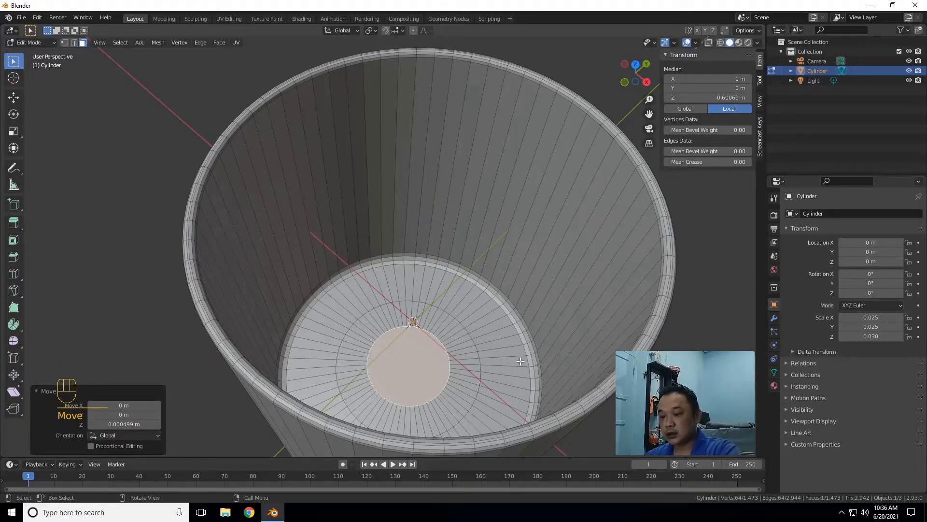
- Extrude the inner floor's central face in place, merge its vertices at center, and return to Object Mode
key("e")
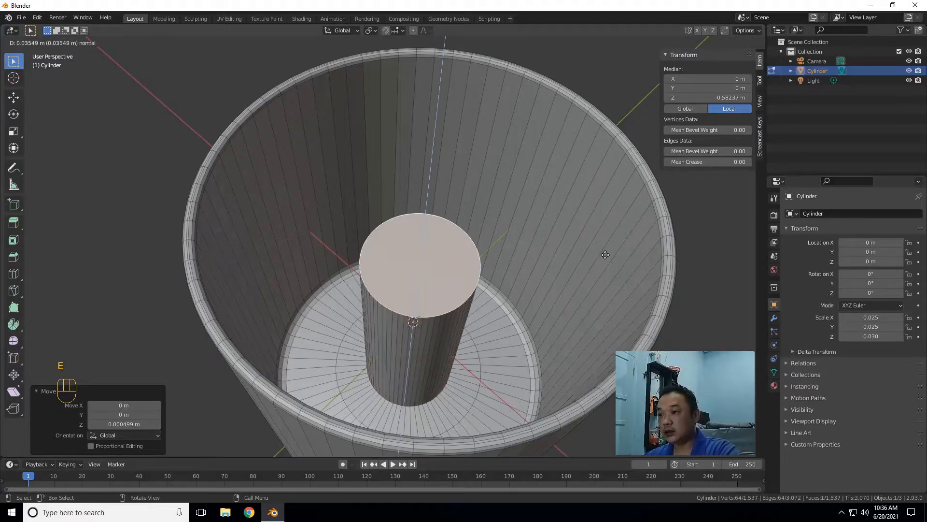
left_click(503, 270)
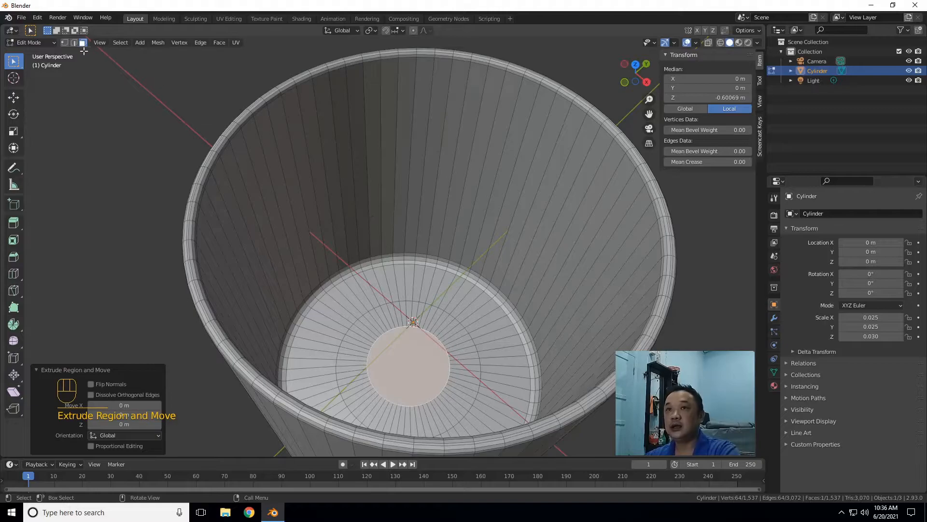
left_click(64, 43)
right_click(418, 361)
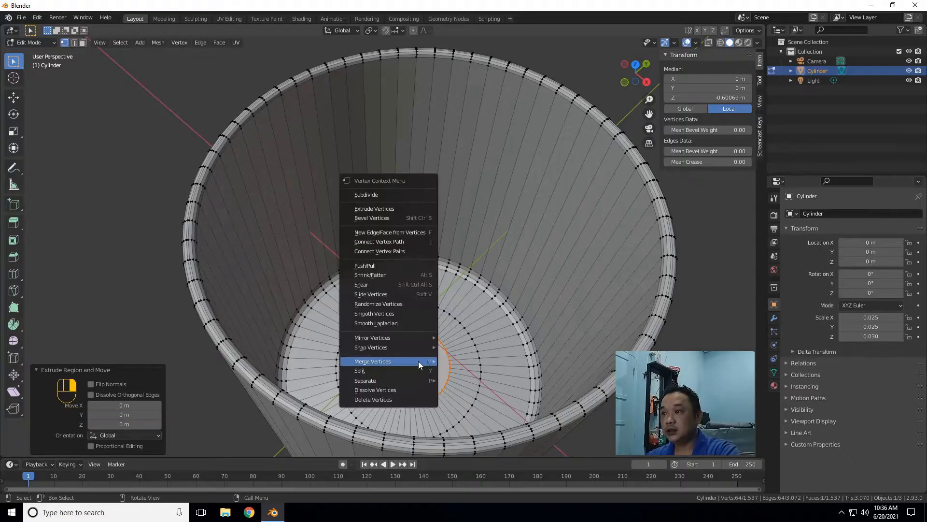
mouse_move(419, 361)
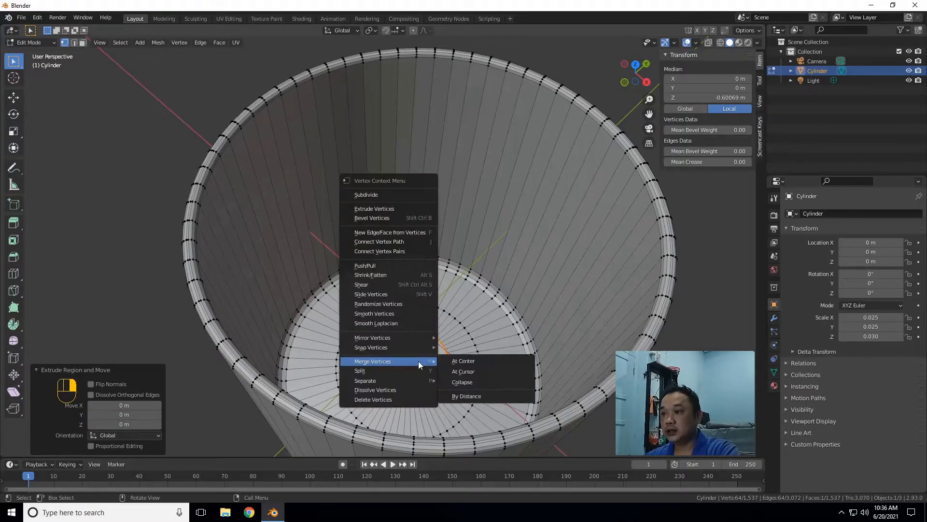
left_click(486, 360)
key("Tab")
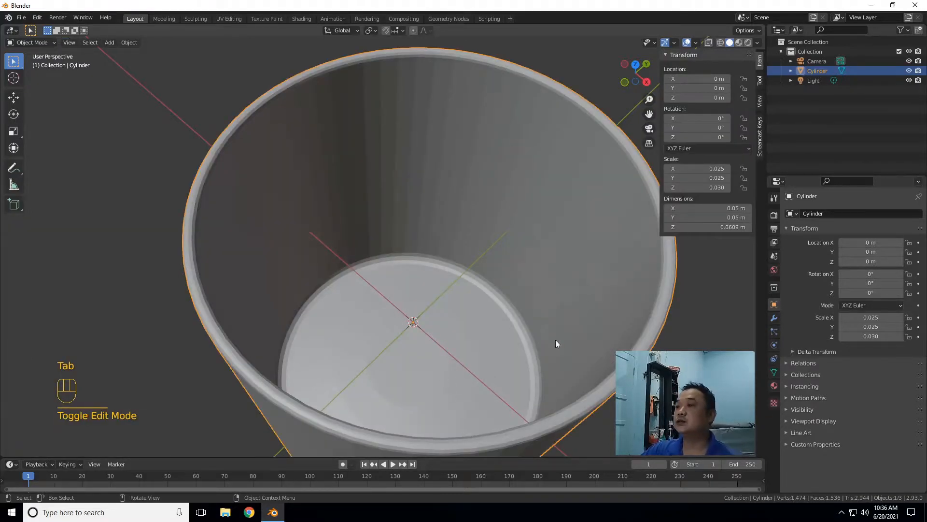
- Apply smooth shading to the whole cup
left_click_drag(647, 72, 643, 129)
scroll(518, 240, "down", 5)
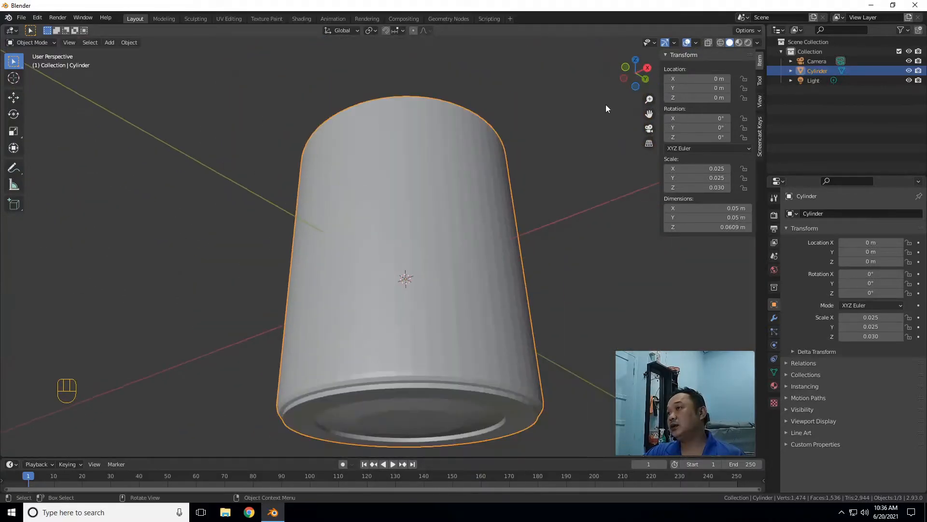
left_click_drag(635, 72, 638, 73)
left_click(416, 181)
right_click(417, 180)
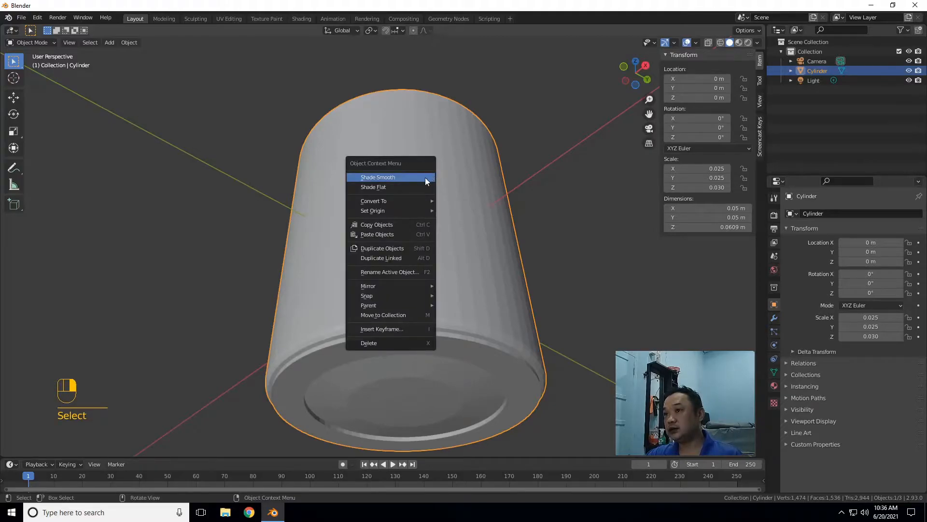
left_click(425, 177)
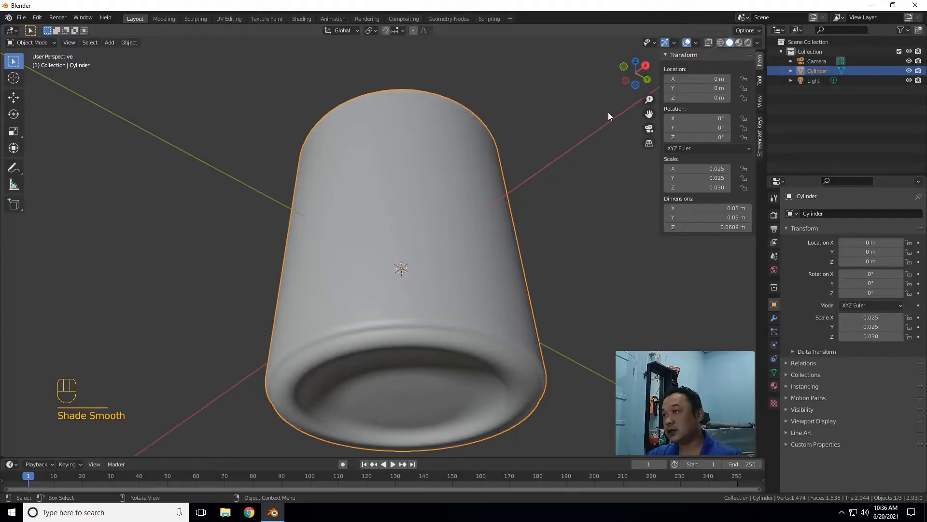
- View the smoothed cup upright from the outside and switch to the Shading workspace
left_click_drag(636, 72, 636, 57)
left_click_drag(635, 72, 641, 92)
scroll(559, 261, "down", 3)
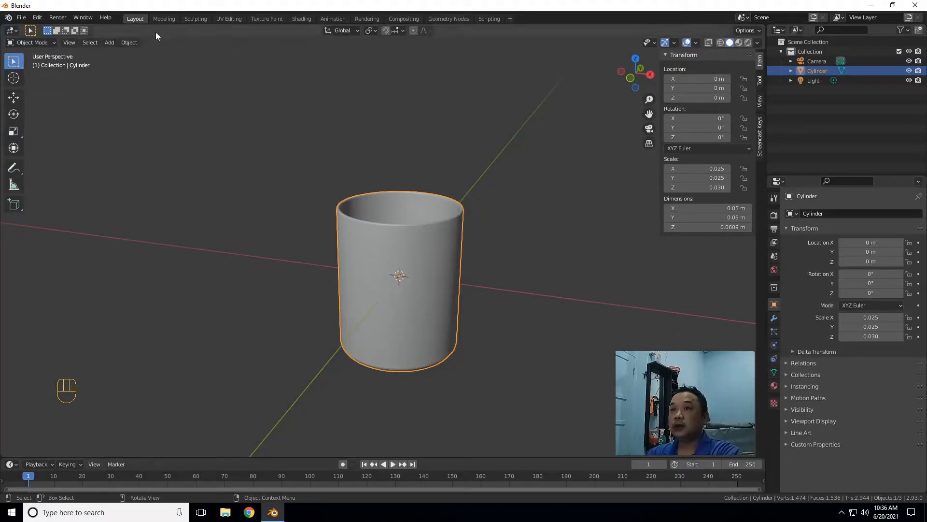
left_click(302, 20)
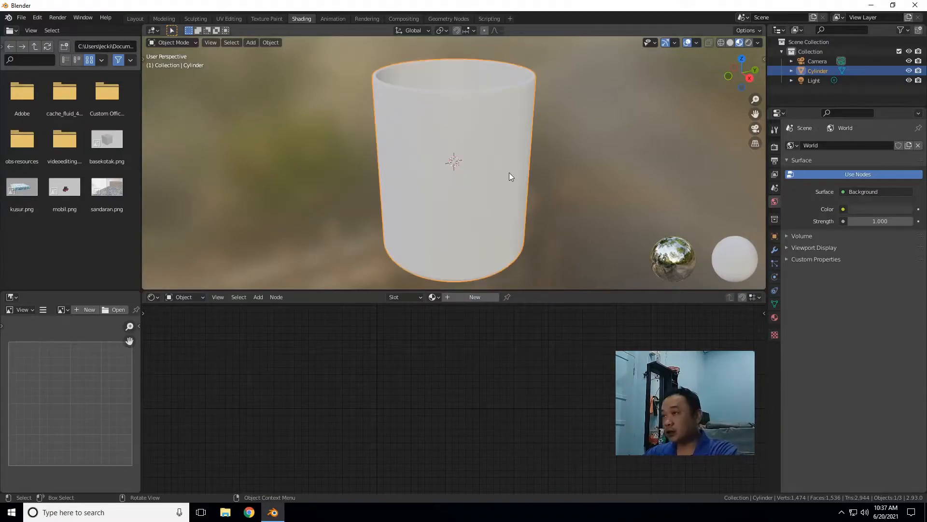
- Preview the cup in Rendered viewport shading and align the camera to the current view of the cup
left_click(750, 43)
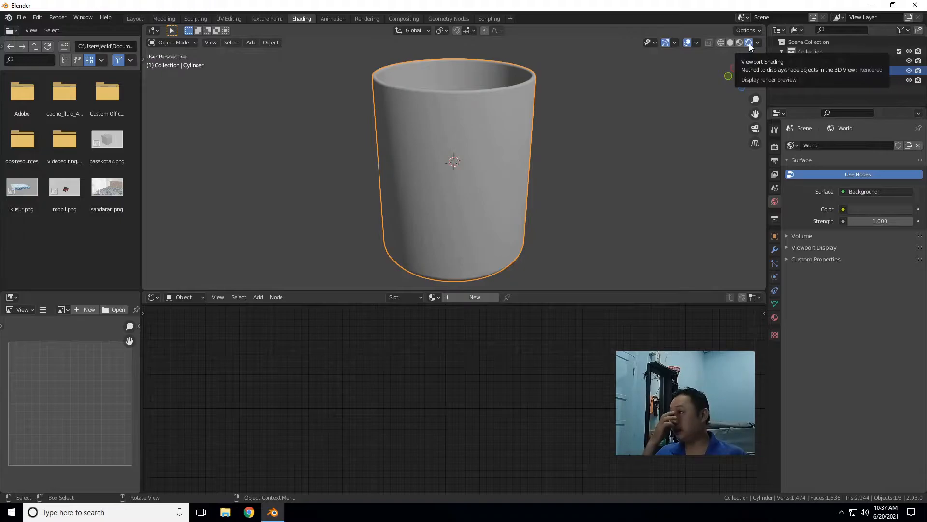
scroll(627, 195, "down", 4)
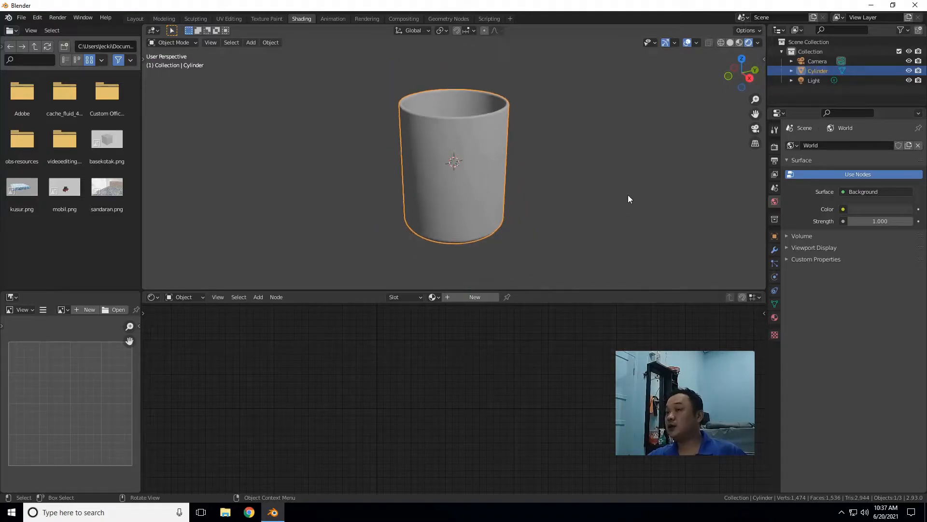
key("KP_0")
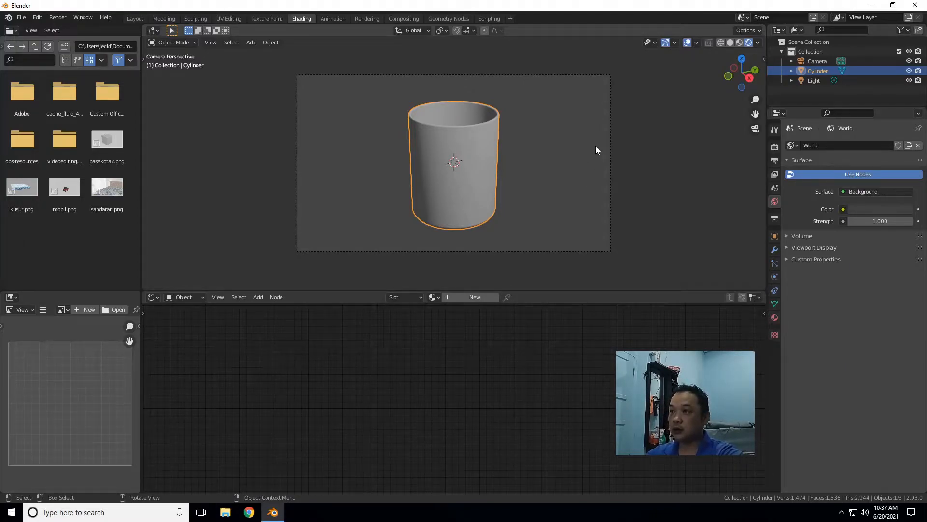
- In the Layout workspace, view the cup from another side and align the camera to that view
left_click(142, 19)
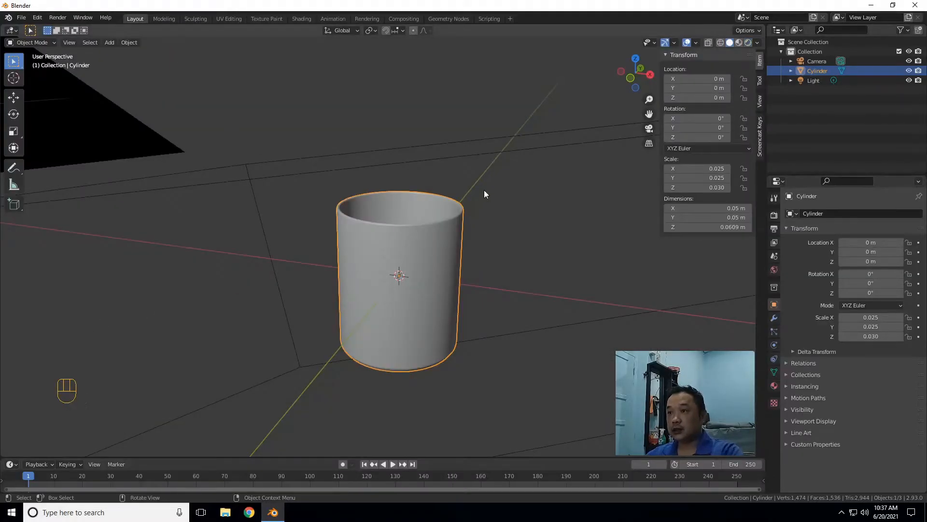
scroll(485, 195, "down", 3)
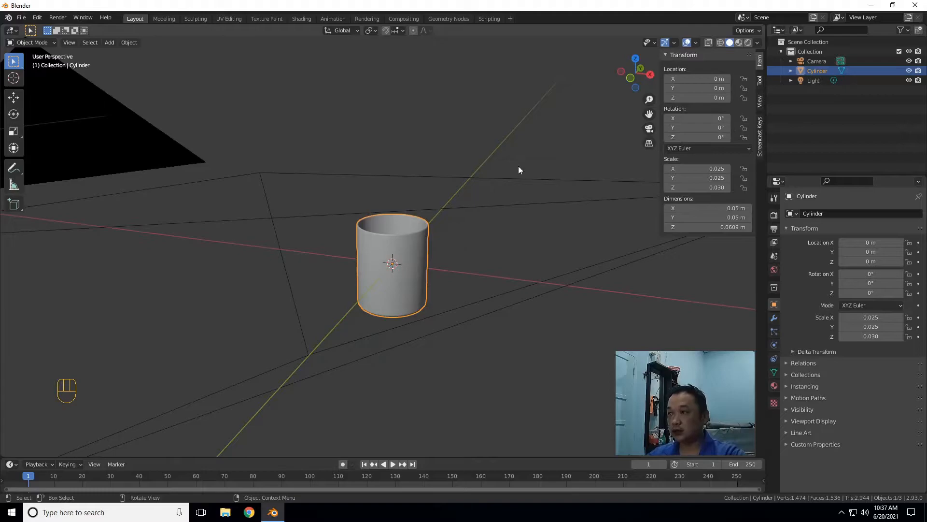
left_click_drag(636, 72, 489, 233)
key("ctrl+alt")
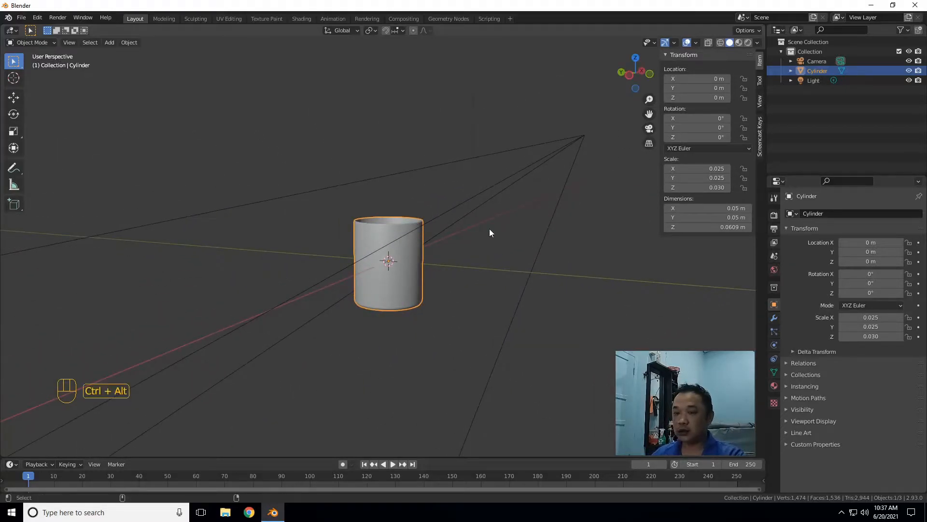
key("ctrl+alt+KP_0")
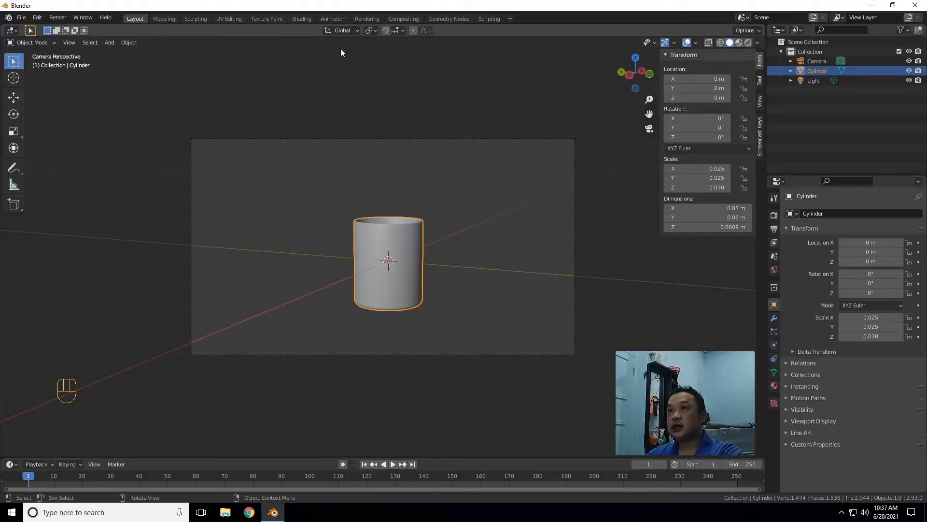
- Return to the Shading workspace, render a test image of the cup, and close the render
left_click(301, 19)
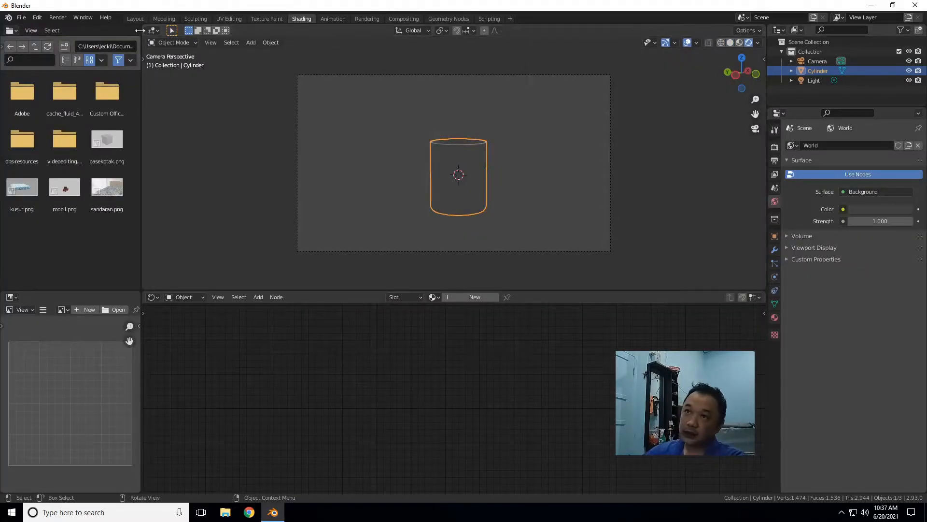
left_click(64, 19)
left_click(76, 29)
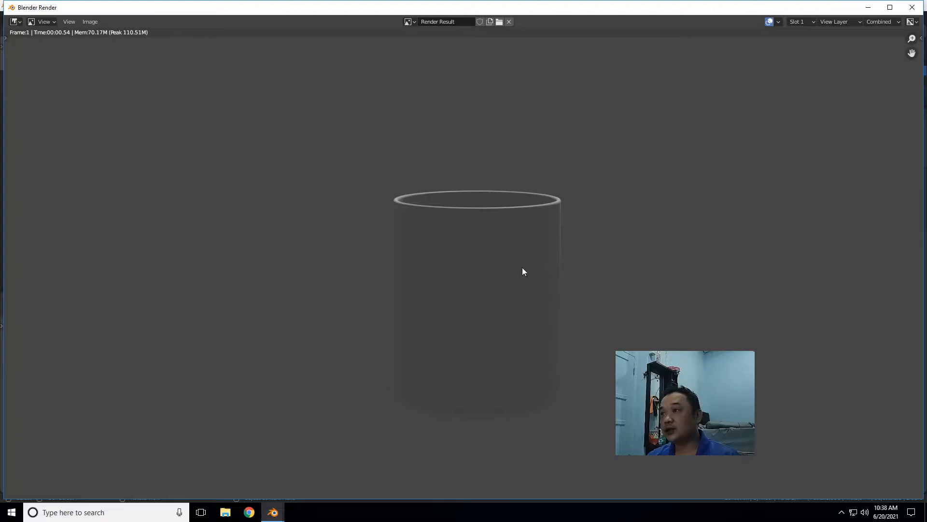
left_click(912, 7)
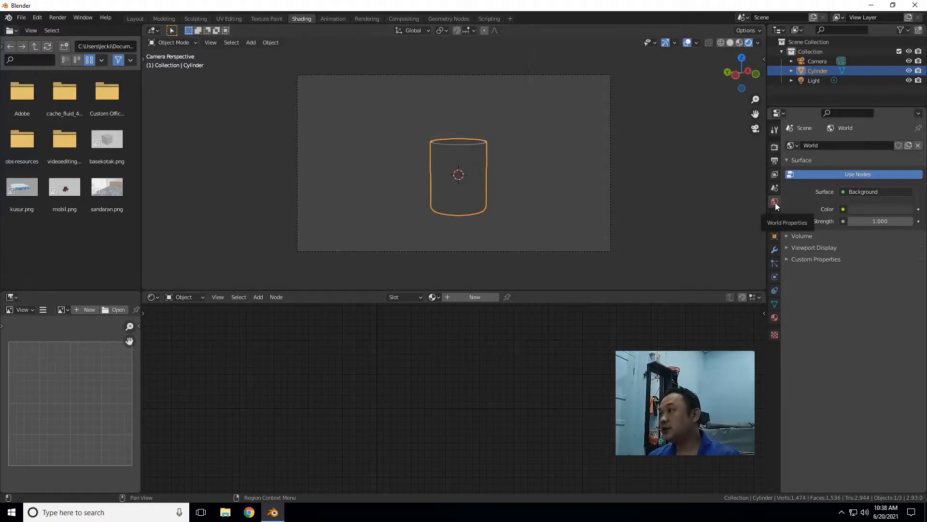
- Assign an Environment Texture to the world color and load cayley_interior_8k.hdr from the hdri folder in Downloads
left_click(844, 209)
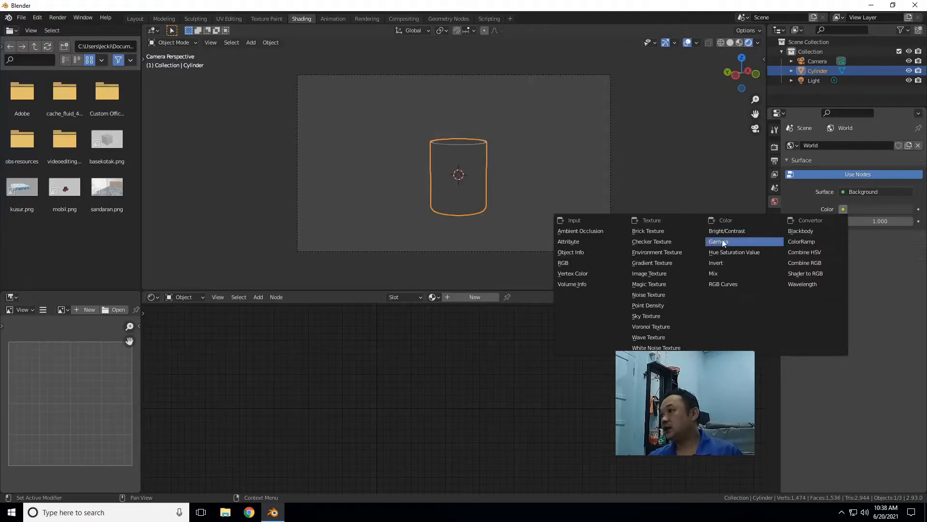
left_click(673, 257)
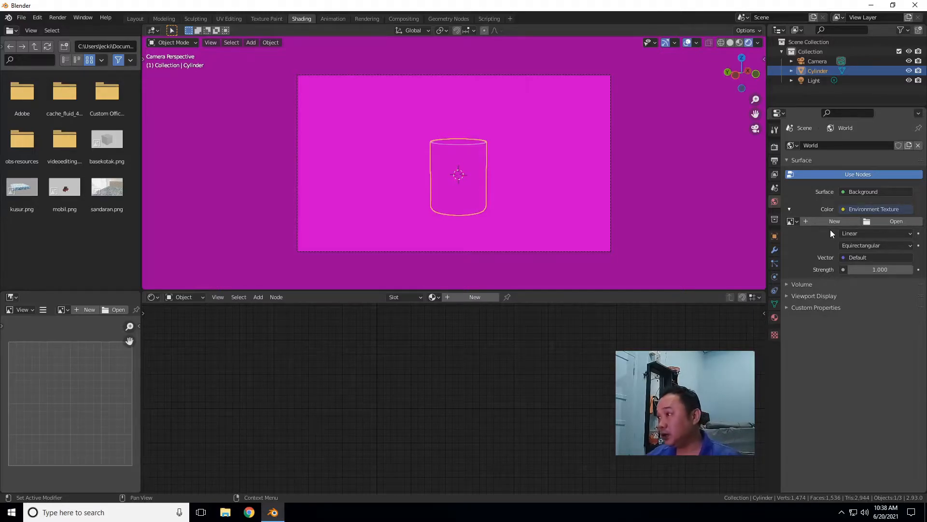
left_click(895, 221)
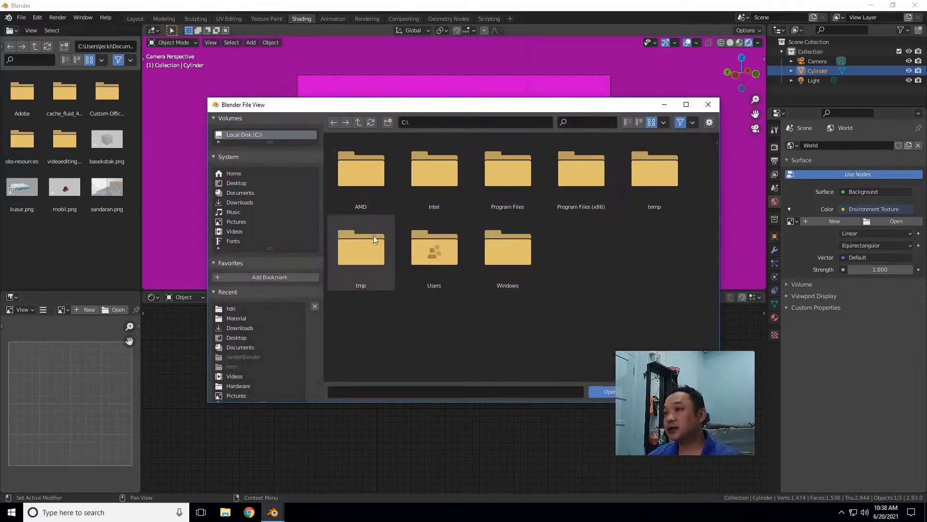
left_click(237, 200)
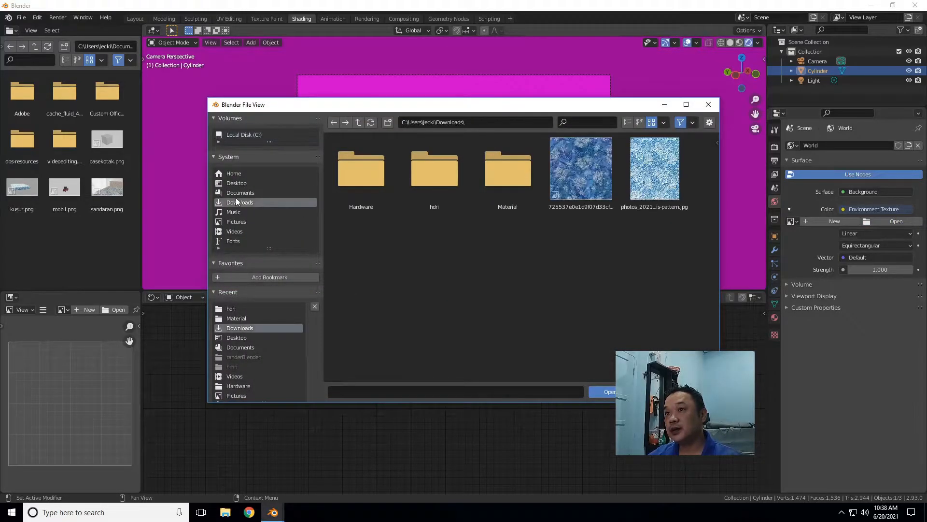
left_click(436, 194)
double_click(436, 190)
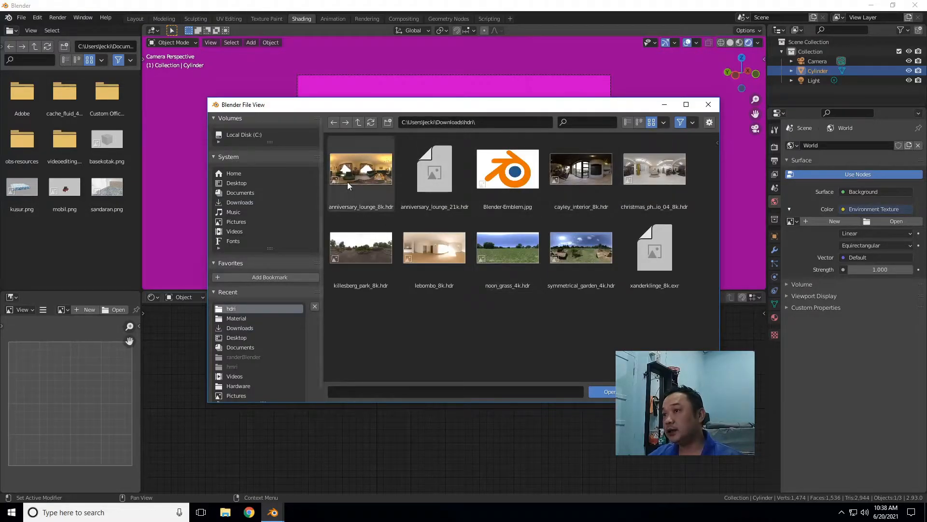
left_click(582, 173)
left_click(603, 392)
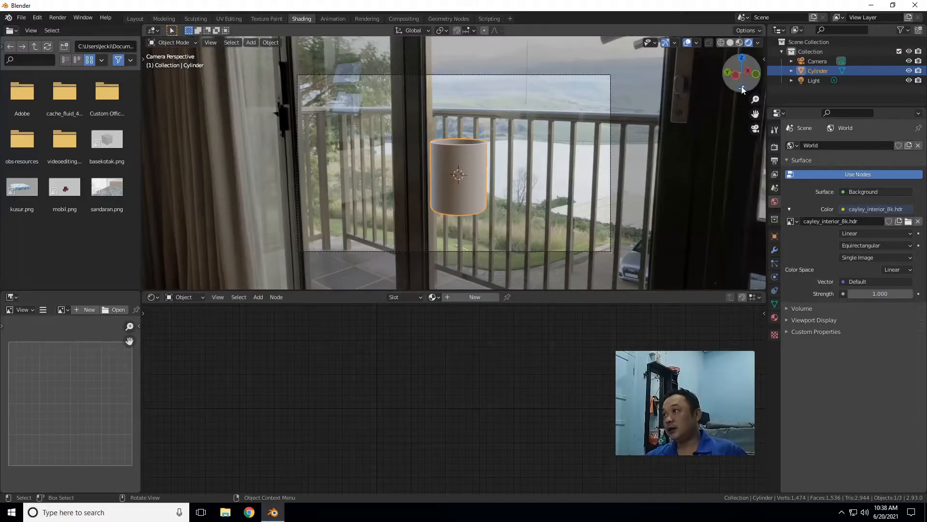
- Align the camera to a level side view of the cup with overlays hidden, and render a test image
mouse_move(741, 75)
left_mouse_down()
mouse_move(908, 82)
mouse_move(913, 96)
mouse_move(860, 285)
mouse_move(783, 188)
mouse_move(742, 92)
left_mouse_up()
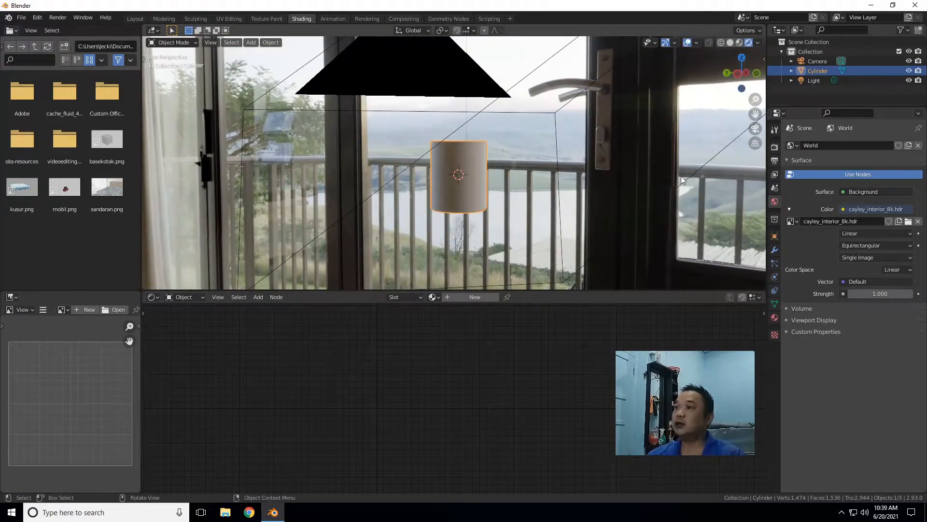
left_click(688, 44)
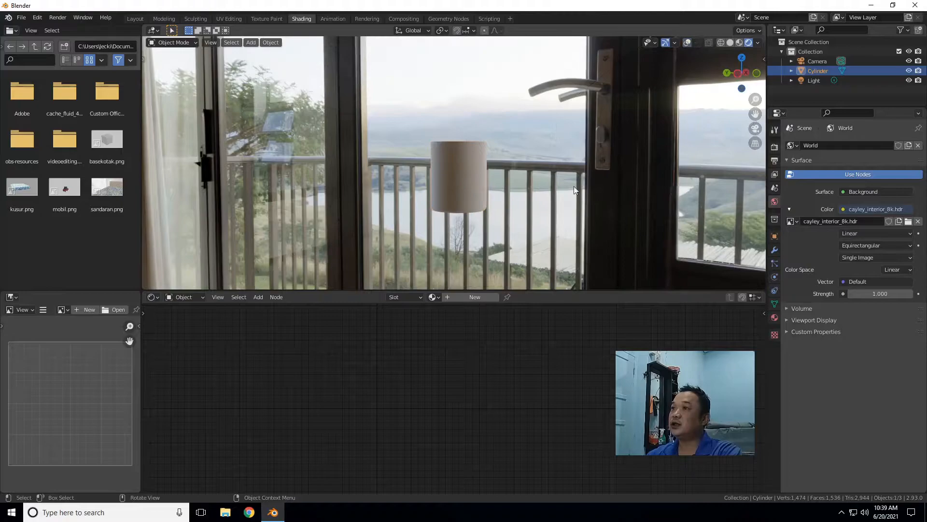
left_click_drag(729, 80, 750, 80)
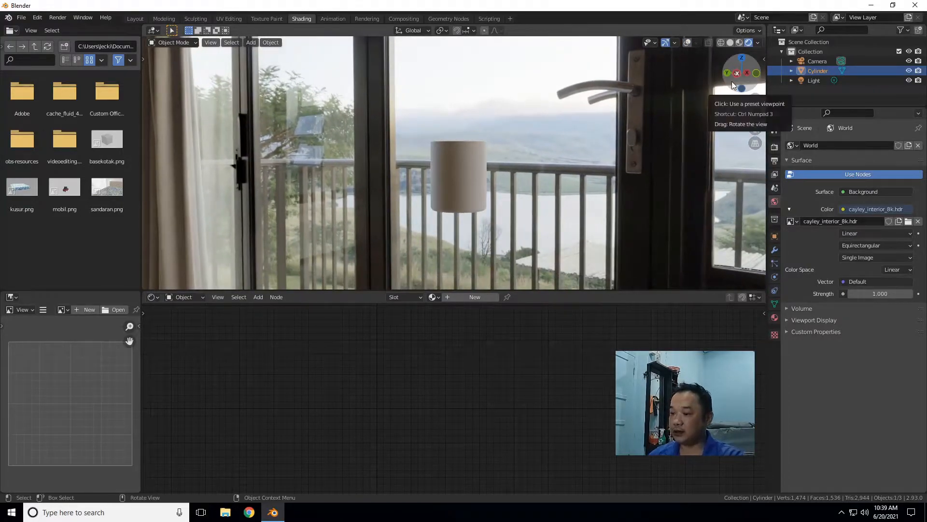
key("KP_0")
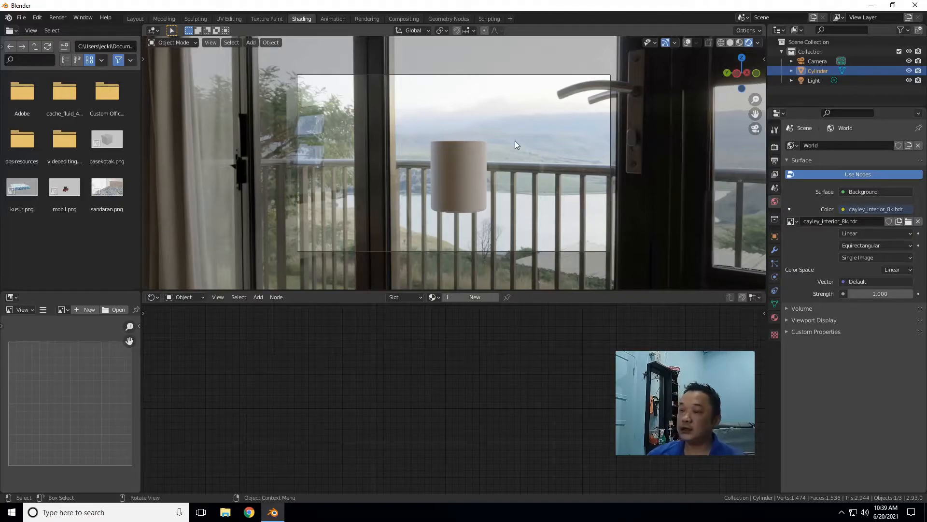
key("F12")
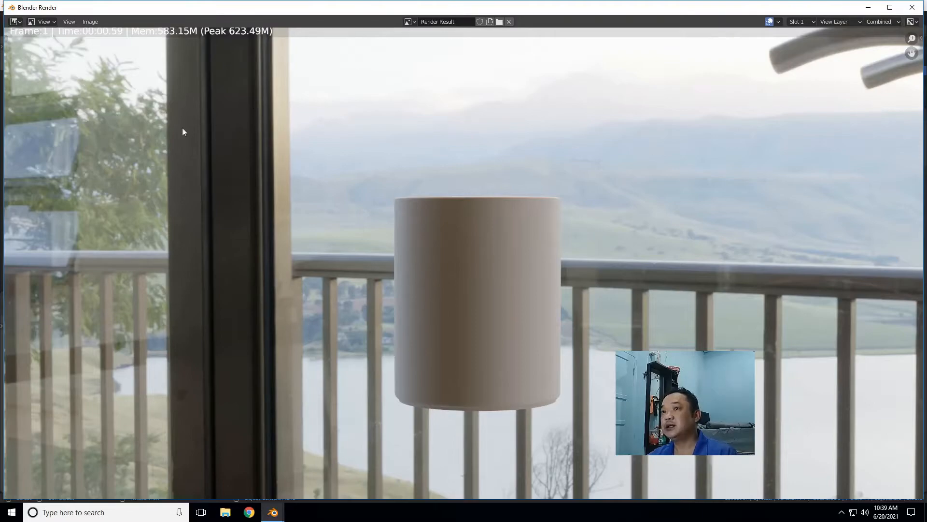
left_click(906, 10)
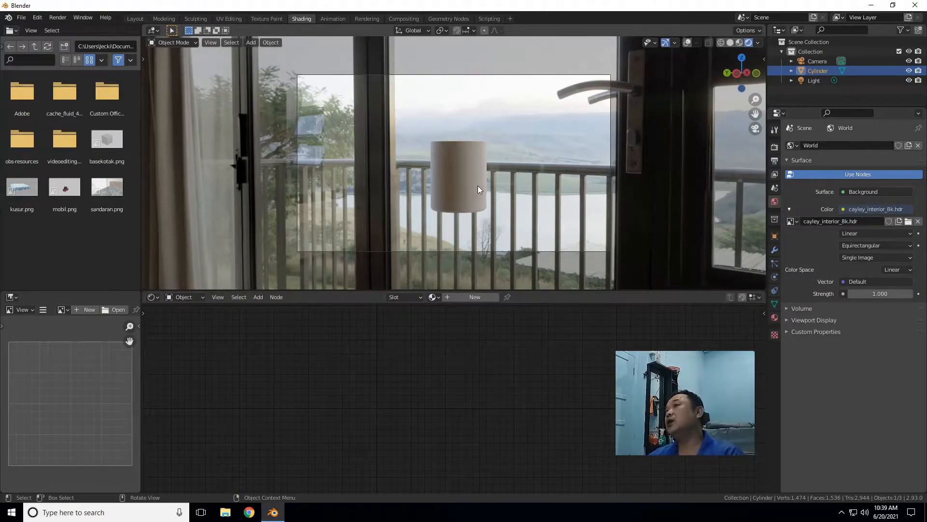
- Show the viewport overlays again and create a new material for the cup, viewed slightly from above
left_click(687, 42)
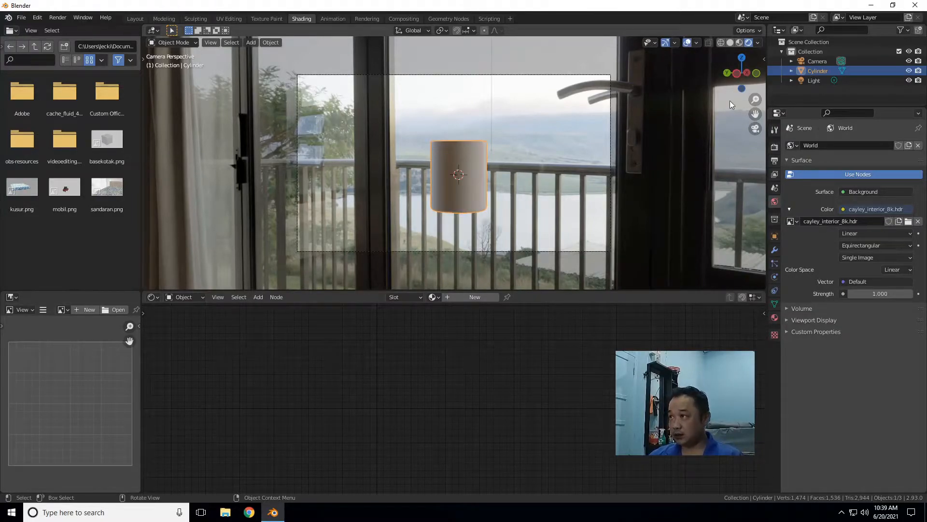
left_click_drag(749, 79, 739, 84)
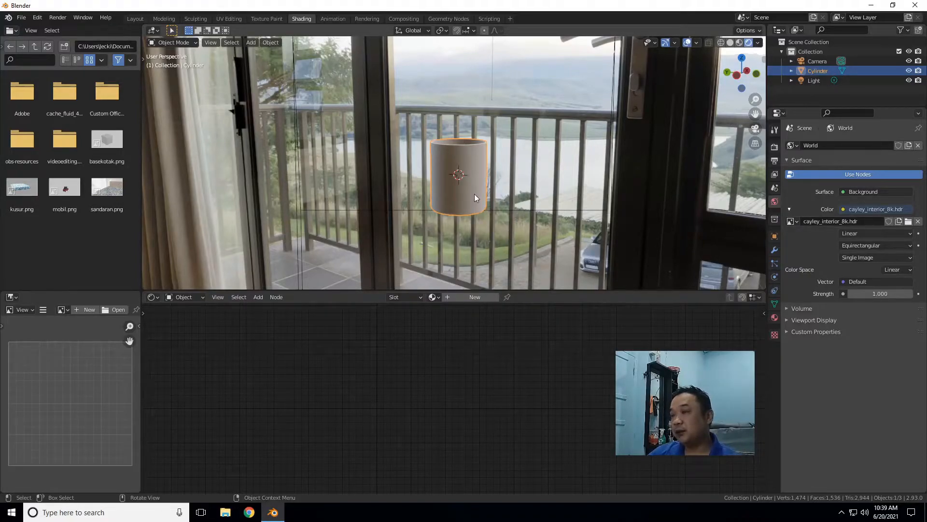
left_click(472, 298)
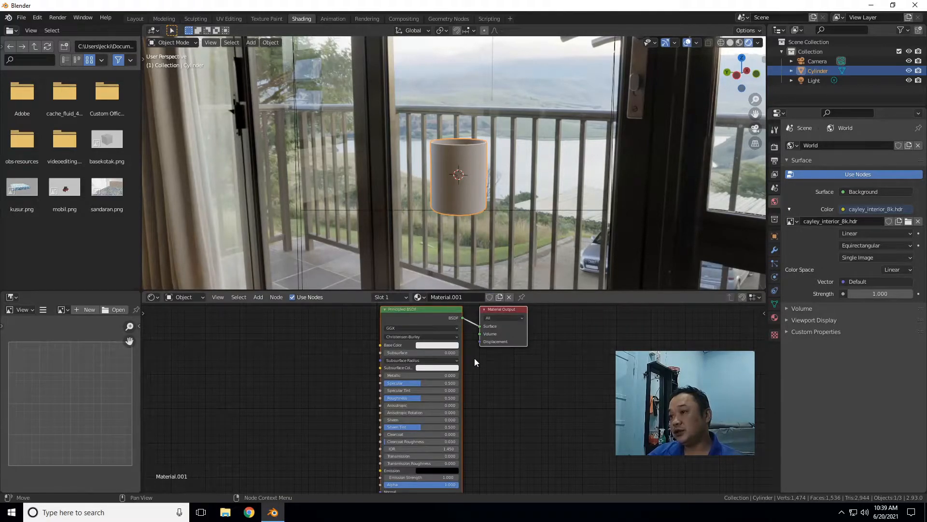
- Enable Screen Space Reflections with Refraction in the Eevee render settings
left_click(776, 147)
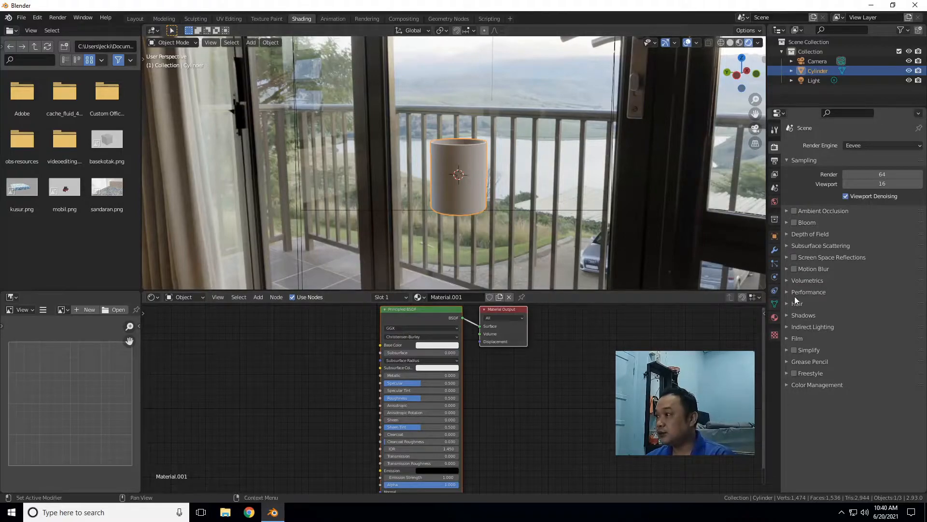
left_click(788, 258)
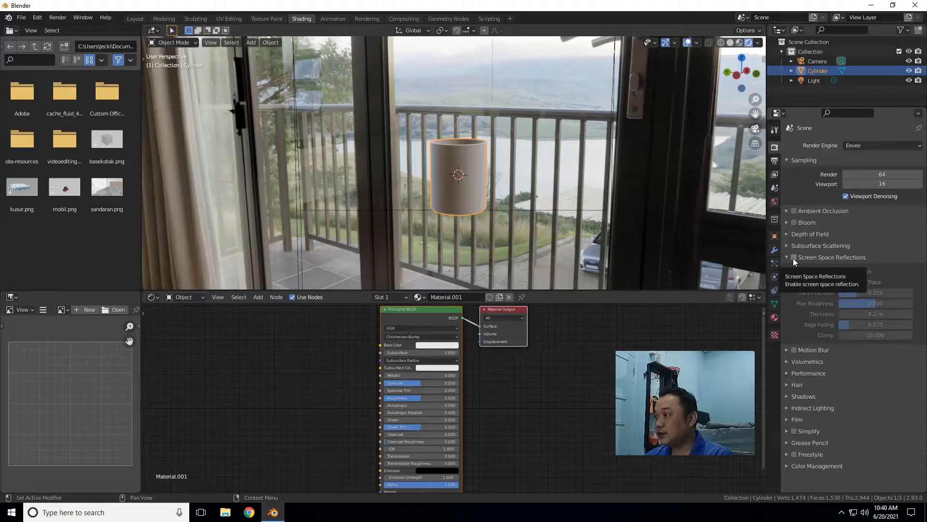
left_click(793, 258)
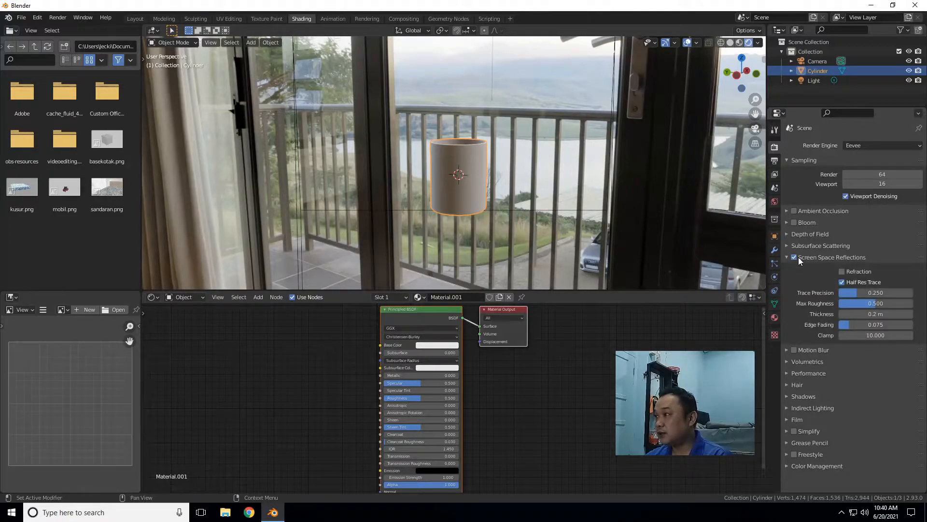
left_click(843, 272)
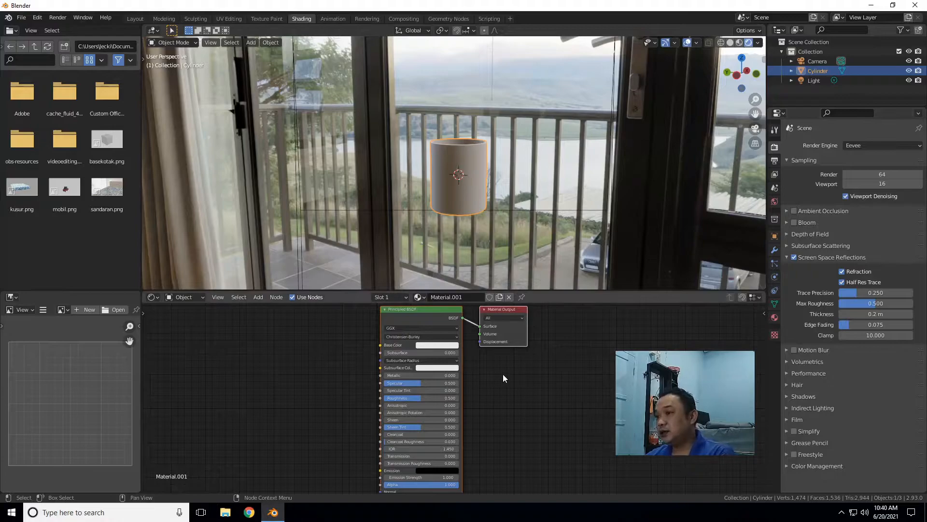
- Set the cup material's Blend Mode to Alpha Blend and its Shadow Mode to Alpha Hashed
left_click(433, 322)
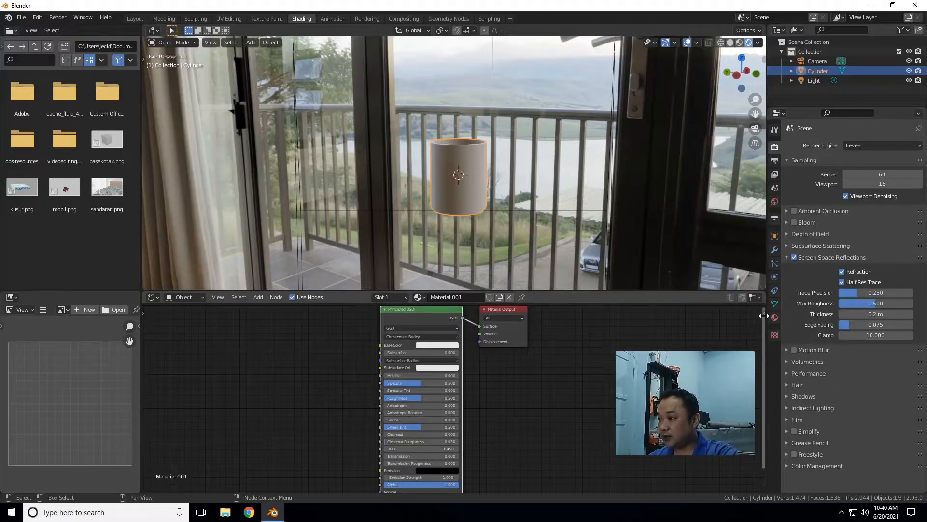
left_click_drag(764, 315, 659, 315)
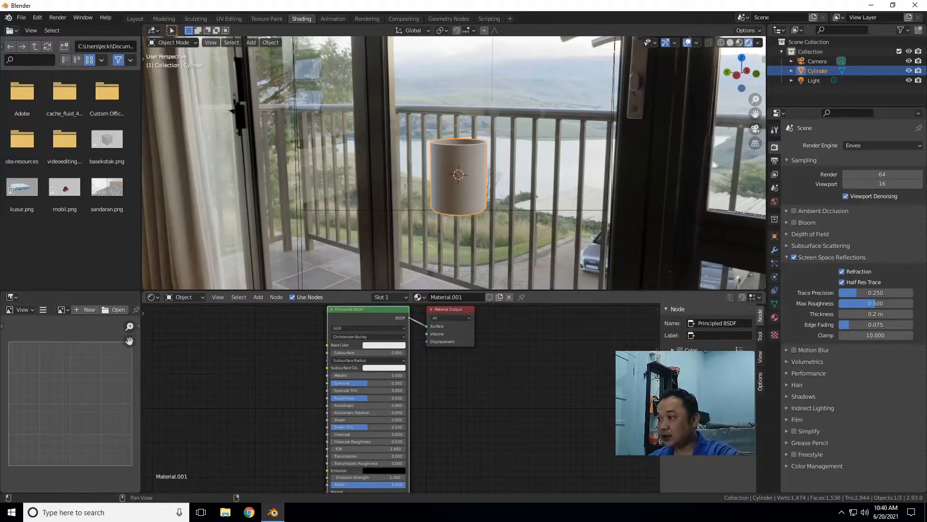
left_click(761, 385)
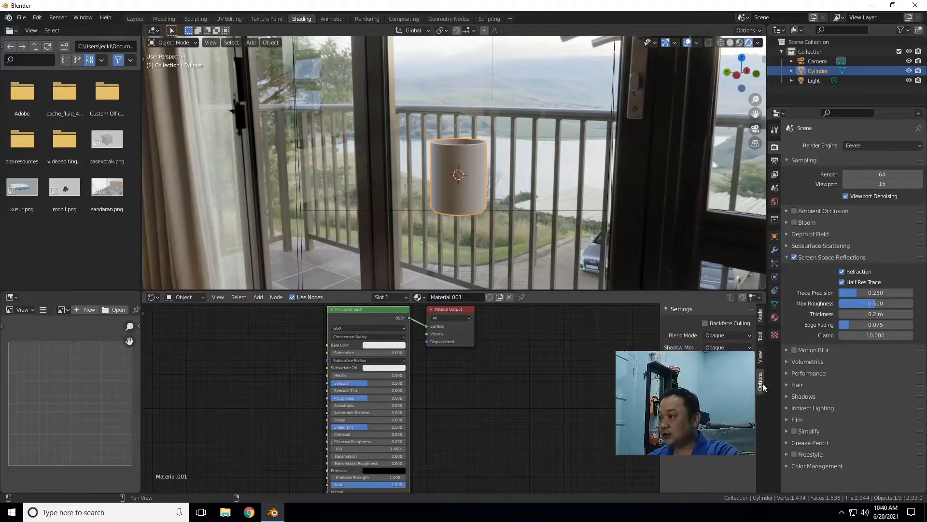
left_click(717, 335)
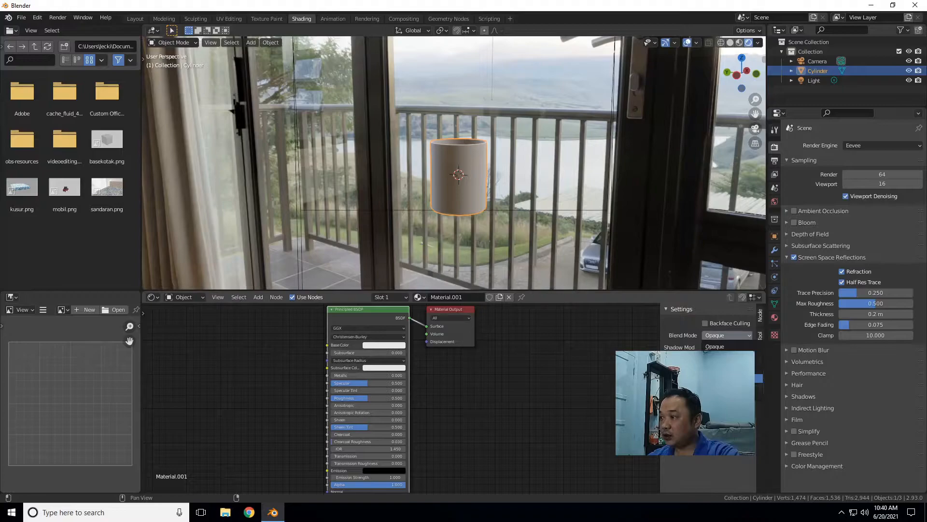
left_click(715, 378)
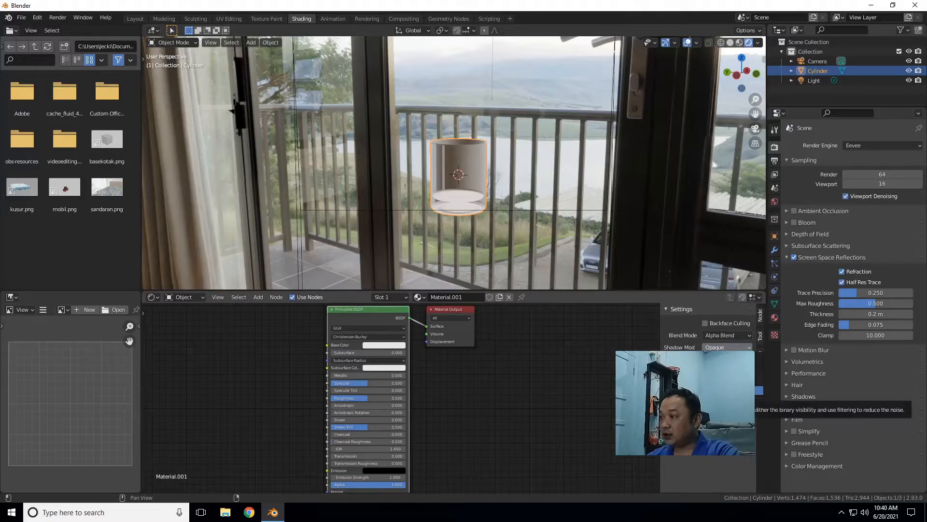
left_click(728, 390)
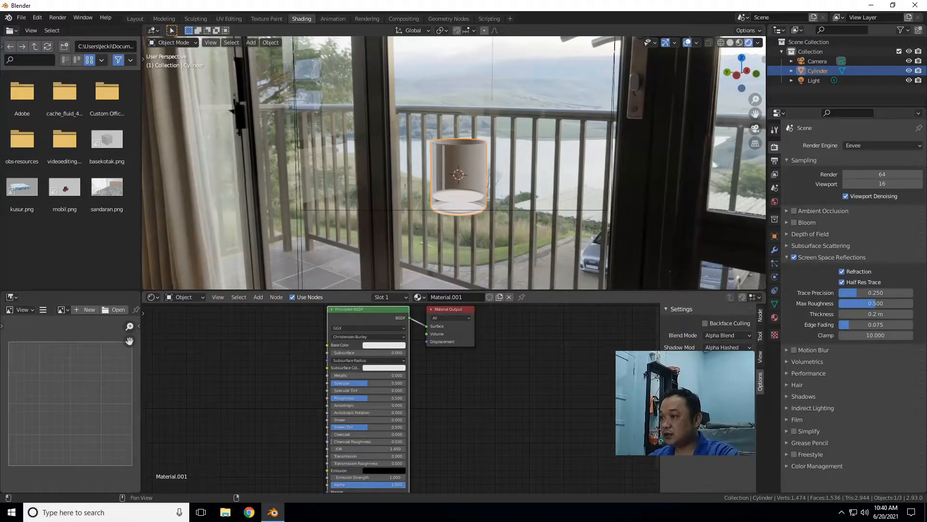
- Set the cup material's Transmission to 1.000 and its Roughness to 0.000
scroll(480, 188, "up", 2)
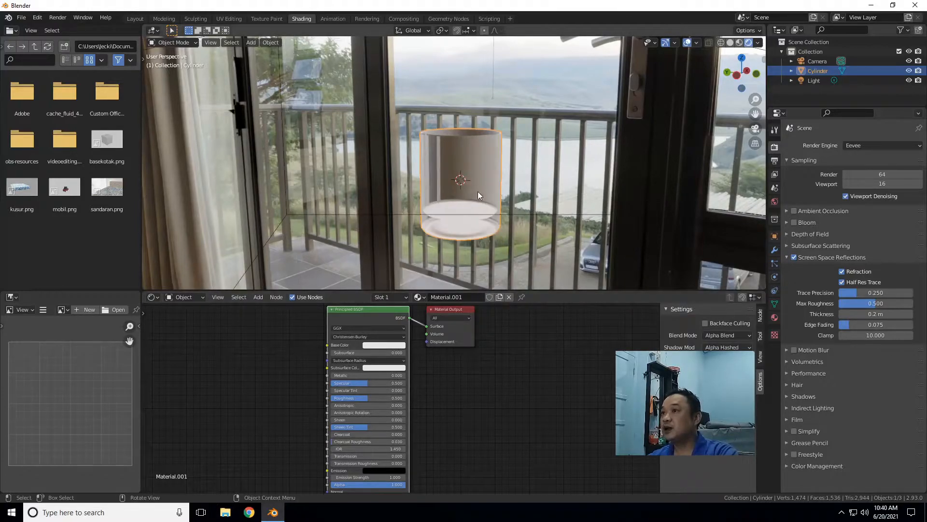
scroll(478, 195, "up", 1)
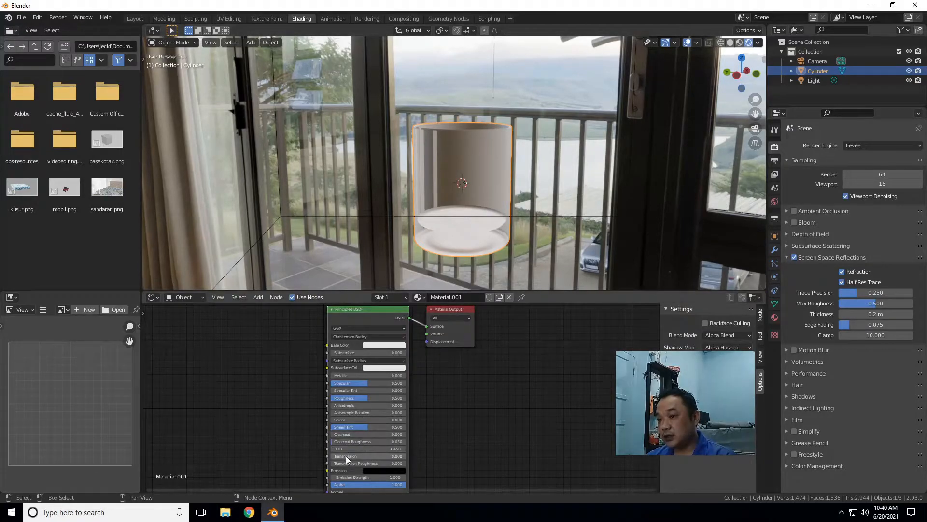
left_click_drag(343, 456, 406, 456)
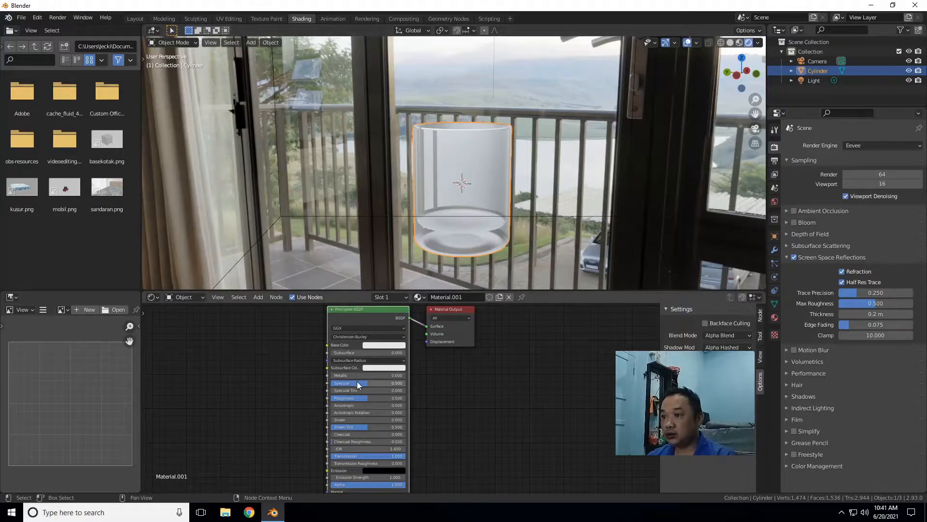
left_click_drag(375, 399, 332, 398)
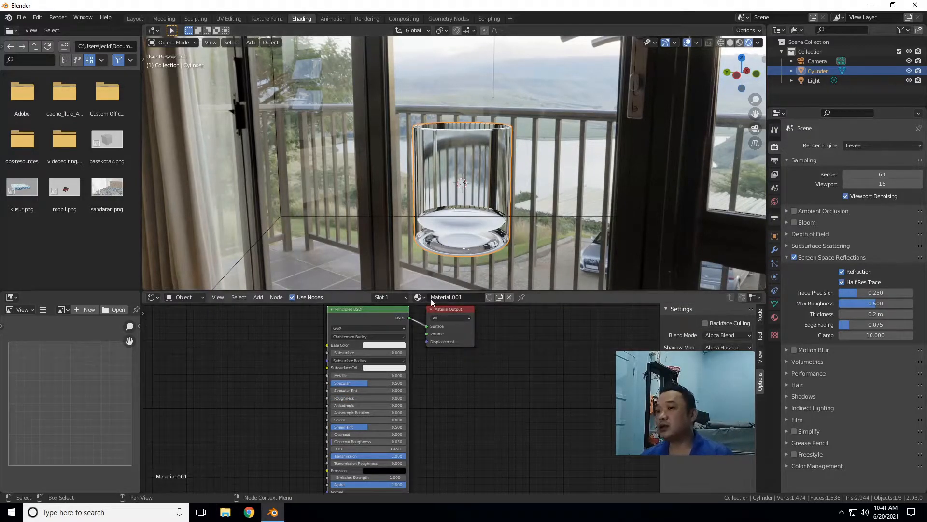
mouse_move(341, 397)
left_mouse_down()
mouse_move(378, 397)
mouse_move(333, 397)
left_mouse_up()
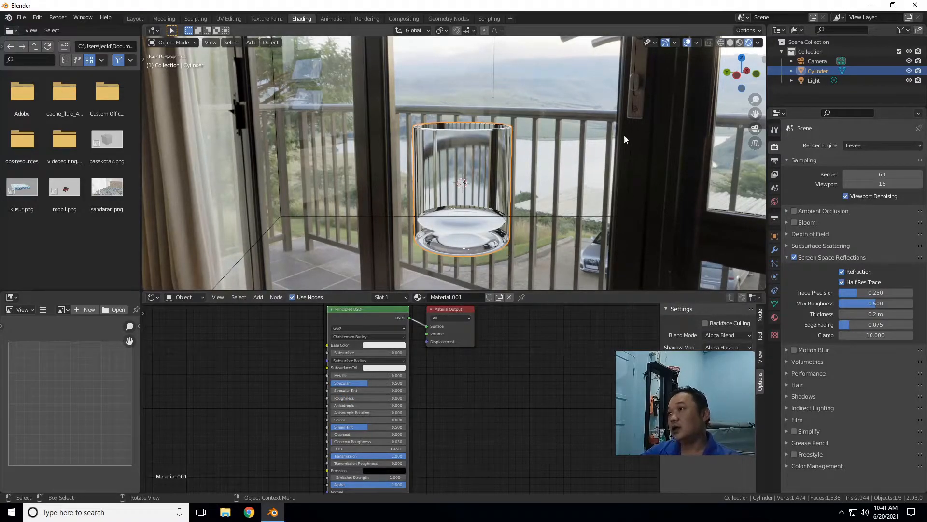
- Lower the cup material's IOR gradually to 0.900, checking the glass against different parts of the HDRI background
left_click_drag(734, 81, 461, 183)
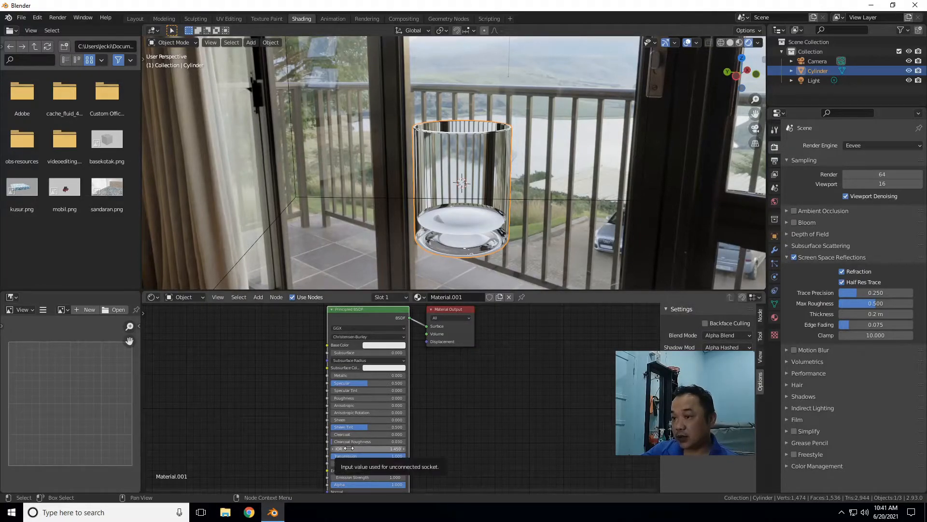
mouse_move(361, 448)
left_mouse_down()
mouse_move(401, 449)
mouse_move(353, 449)
left_mouse_up()
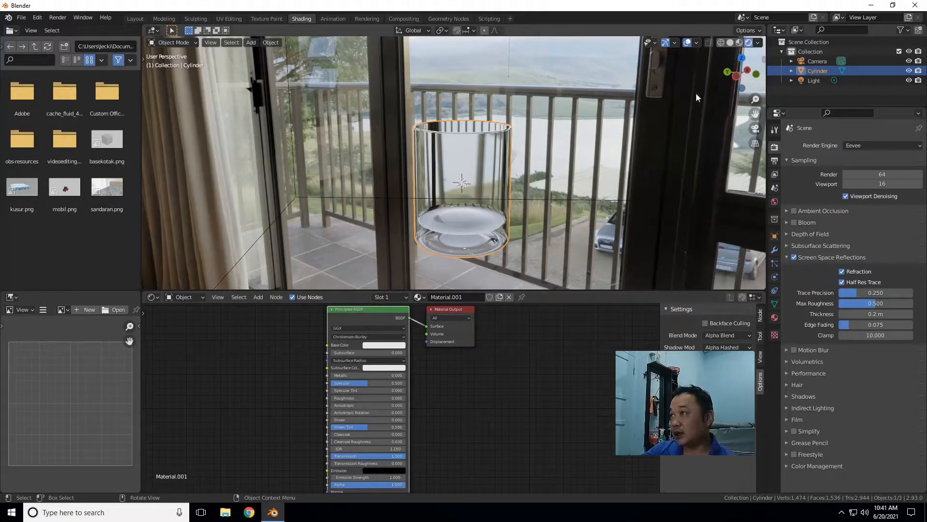
left_click_drag(751, 76, 643, 82)
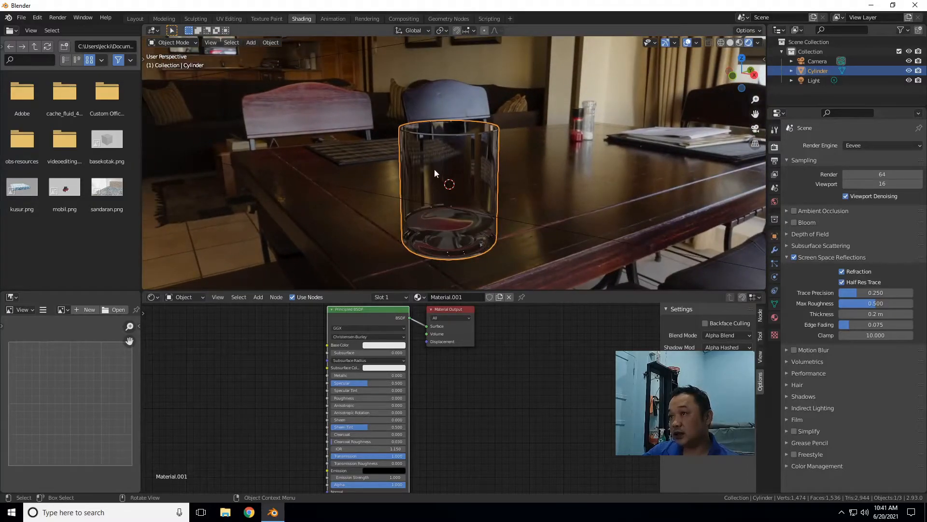
mouse_move(357, 449)
left_mouse_down()
mouse_move(382, 449)
mouse_move(354, 448)
left_mouse_up()
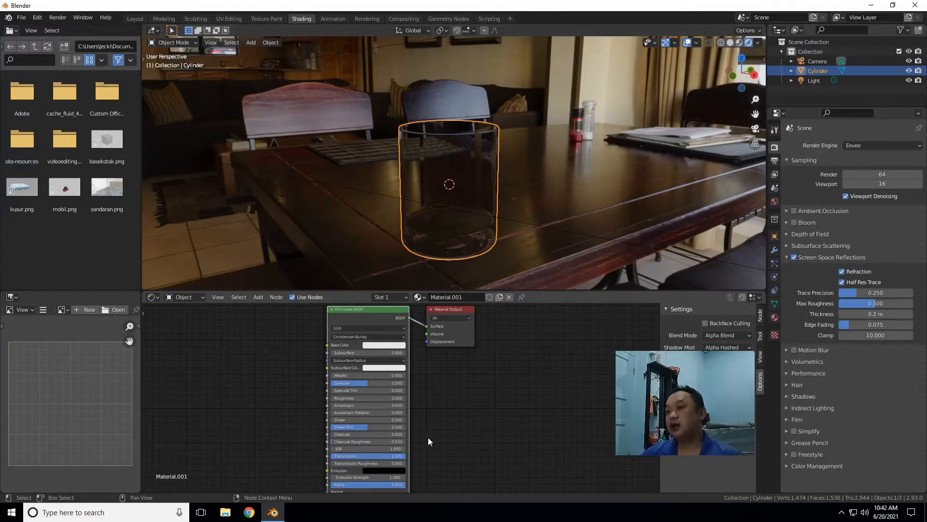
left_click_drag(338, 449, 328, 448)
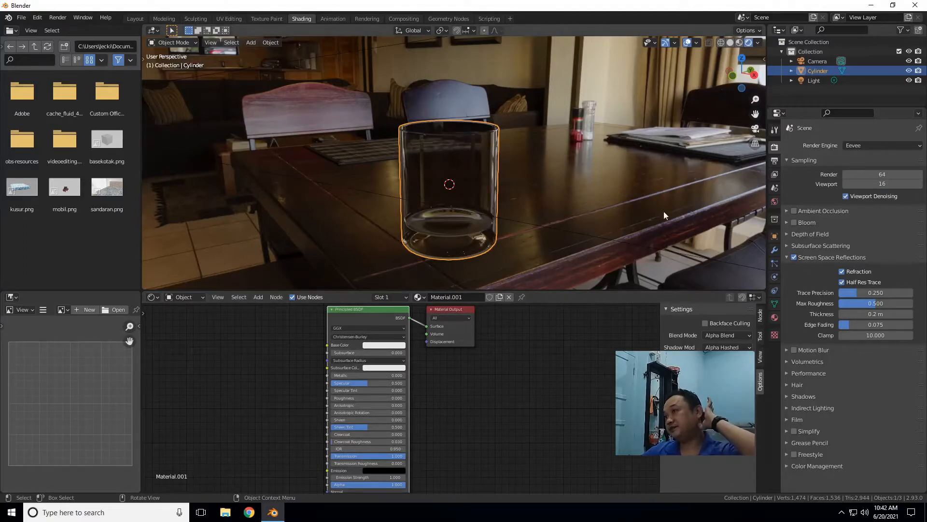
middle_click_drag(656, 217, 522, 324)
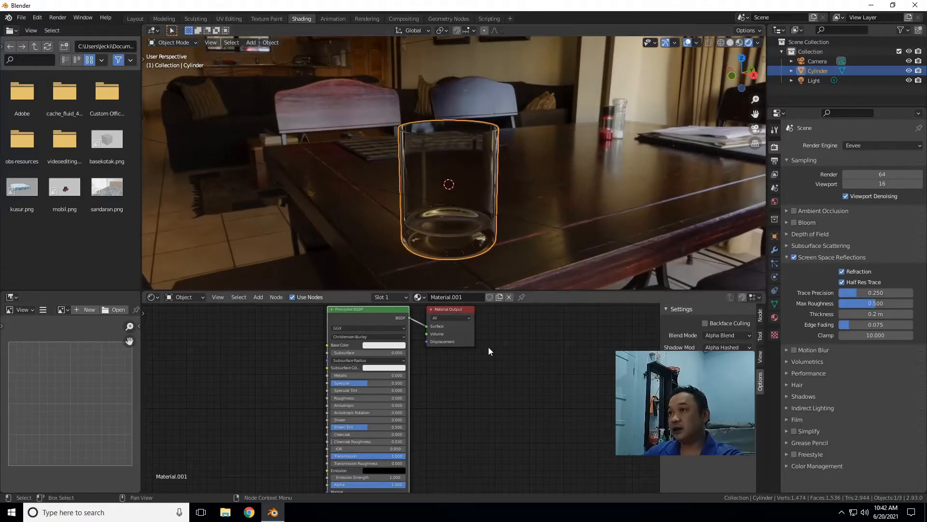
left_click_drag(374, 450, 371, 451)
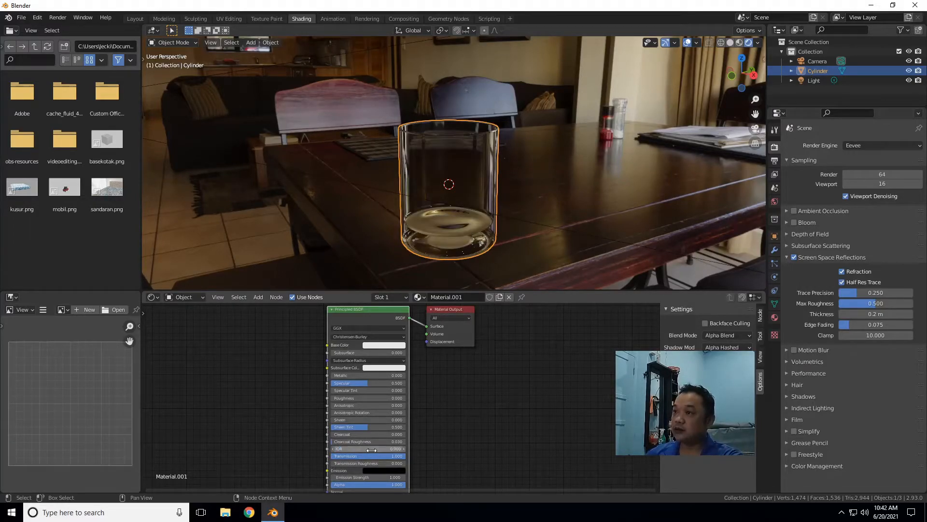
left_click_drag(743, 68, 723, 57)
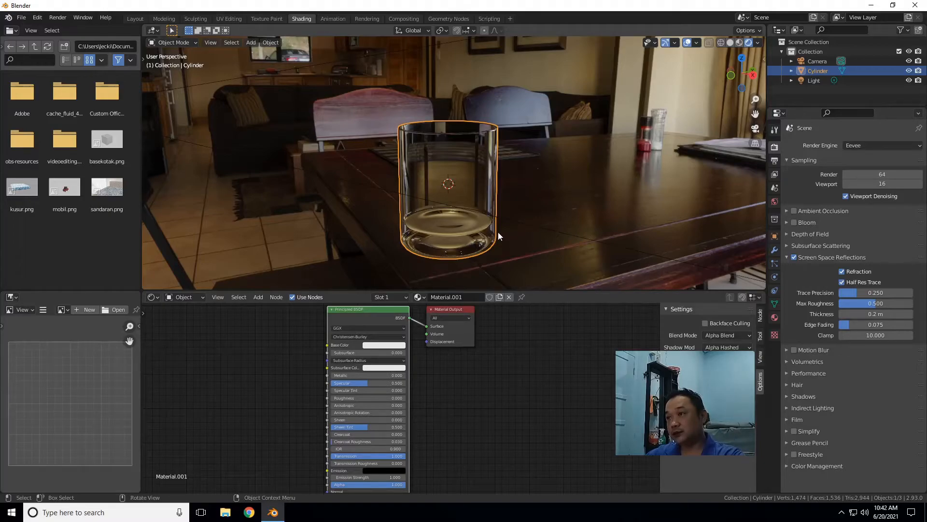
- Duplicate the cup and move the copy within the horizontal plane so it stands behind the original
key("shift+d")
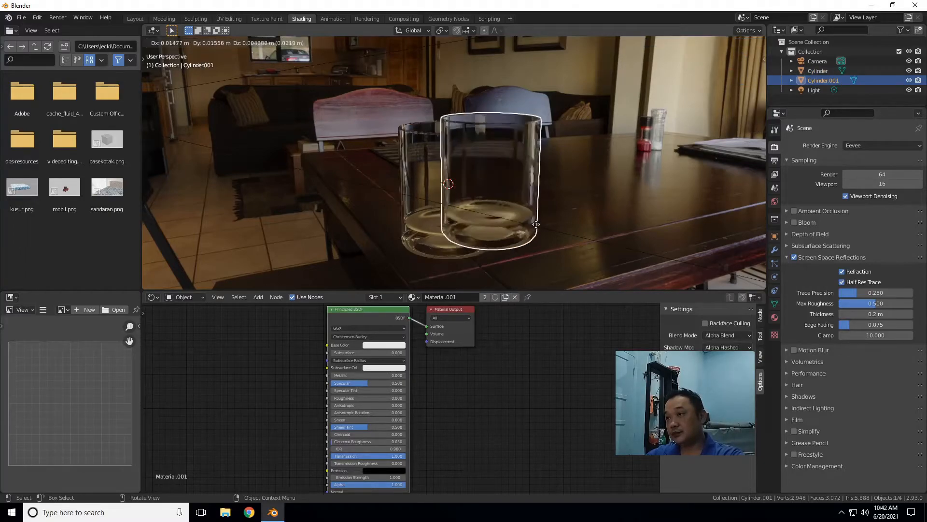
right_click(540, 224)
key("g")
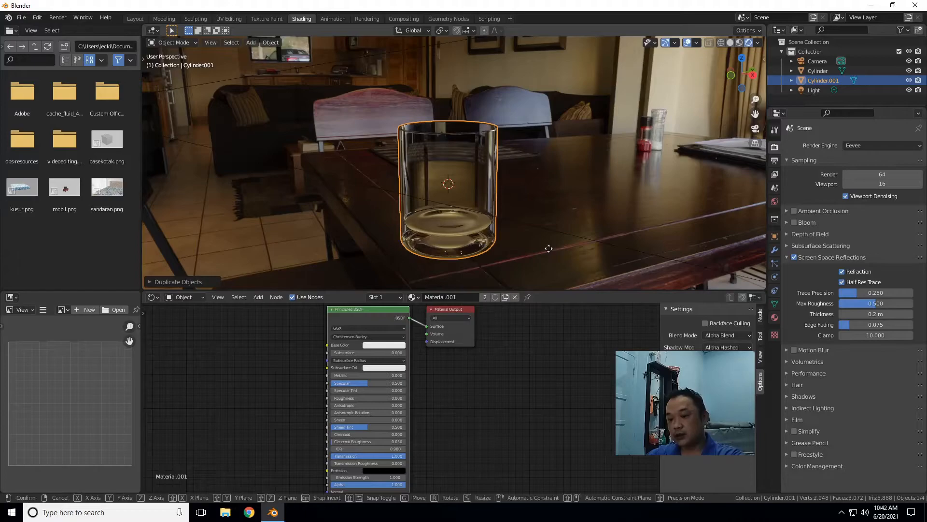
key("z")
key("shift+z")
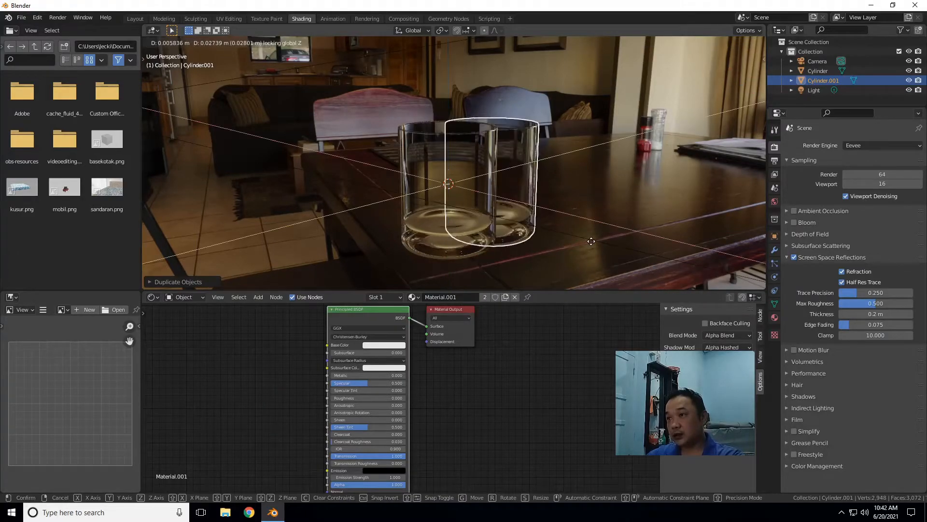
left_click(581, 217)
left_click_drag(748, 84, 648, 172)
left_click(637, 184)
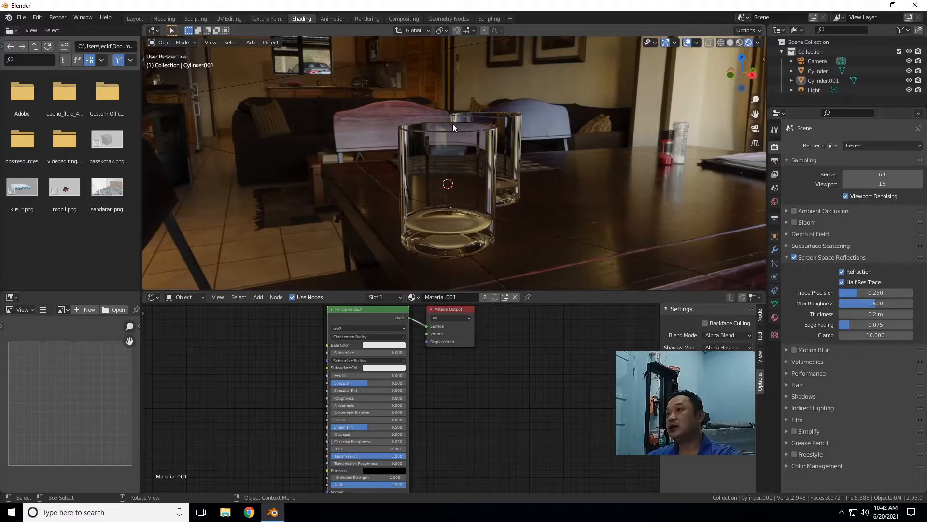
- Select the front cup and move its Material Output node away from the Principled BSDF to make room between them
left_click(473, 249)
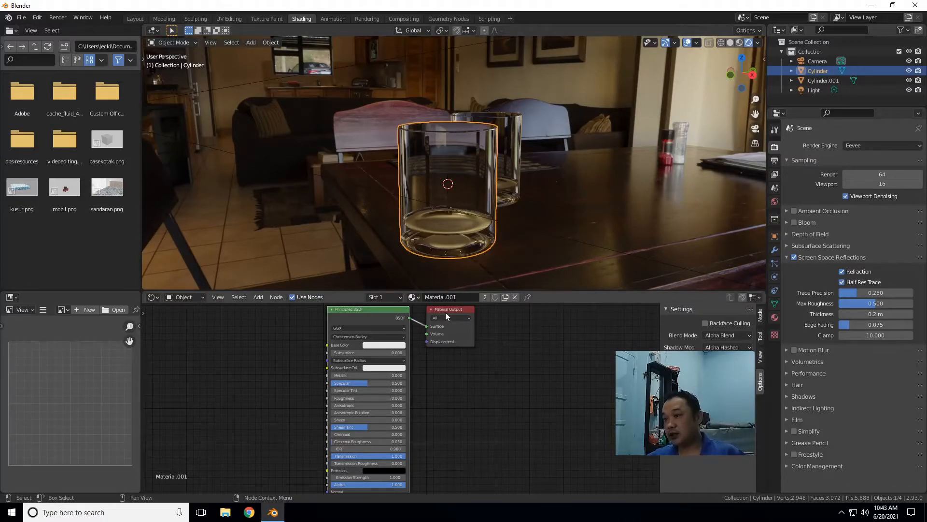
left_click_drag(449, 309, 543, 331)
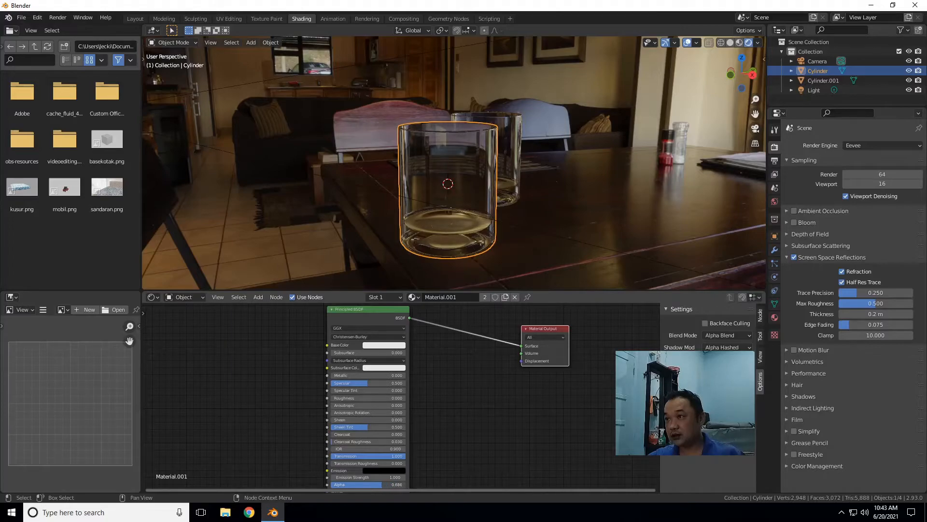
- Try reducing the Principled BSDF's Alpha to about 0.6, and return it to 1.000
left_click_drag(371, 485, 370, 485)
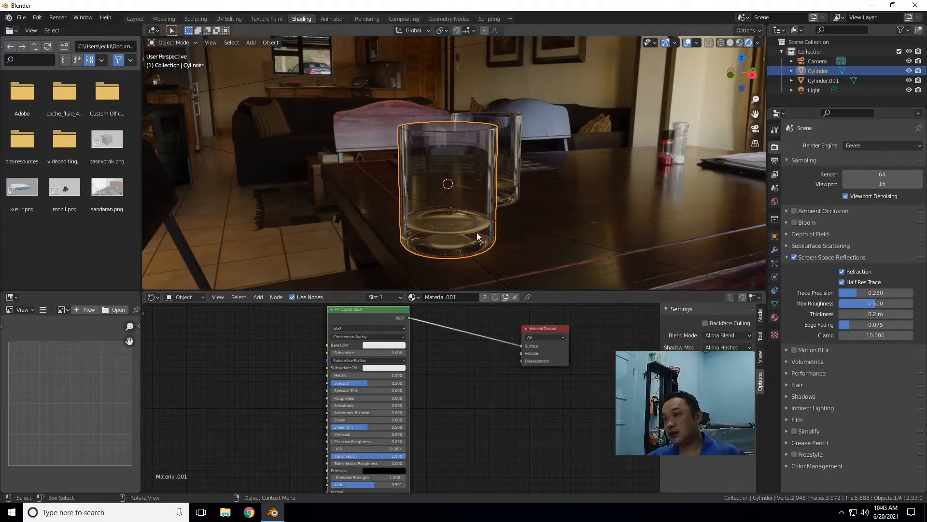
mouse_move(736, 81)
left_mouse_down()
mouse_move(739, 92)
mouse_move(727, 83)
left_mouse_up()
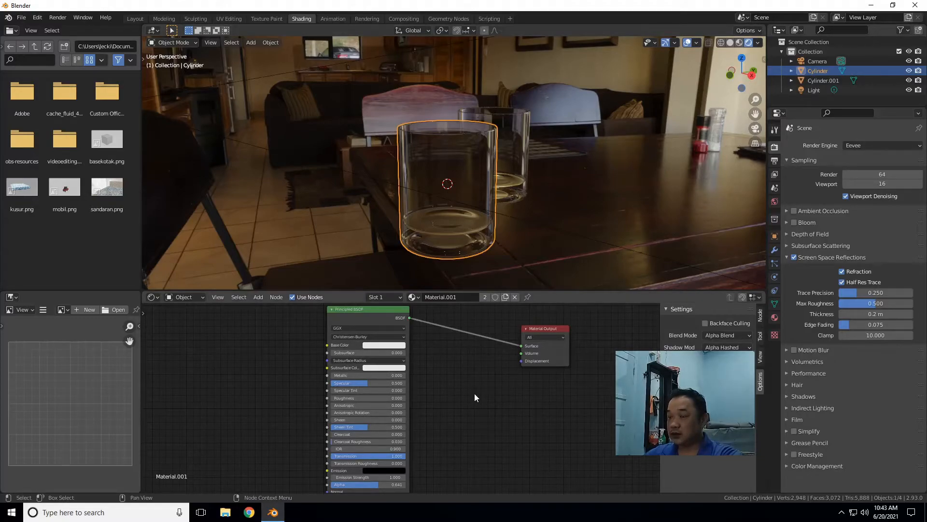
left_click_drag(385, 484, 413, 484)
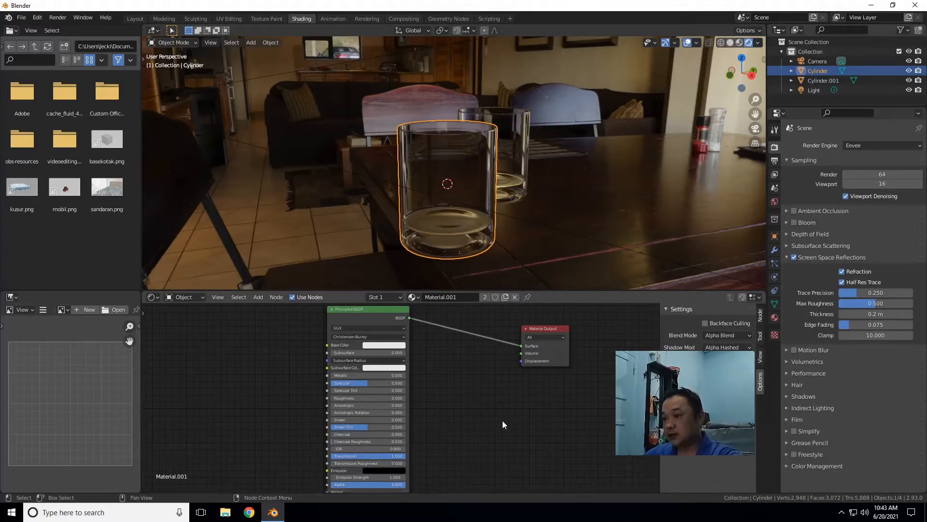
- Insert a Mix Shader node on the link between the Principled BSDF and the Material Output
key("F3")
type("mix")
key("Down")
key("Return")
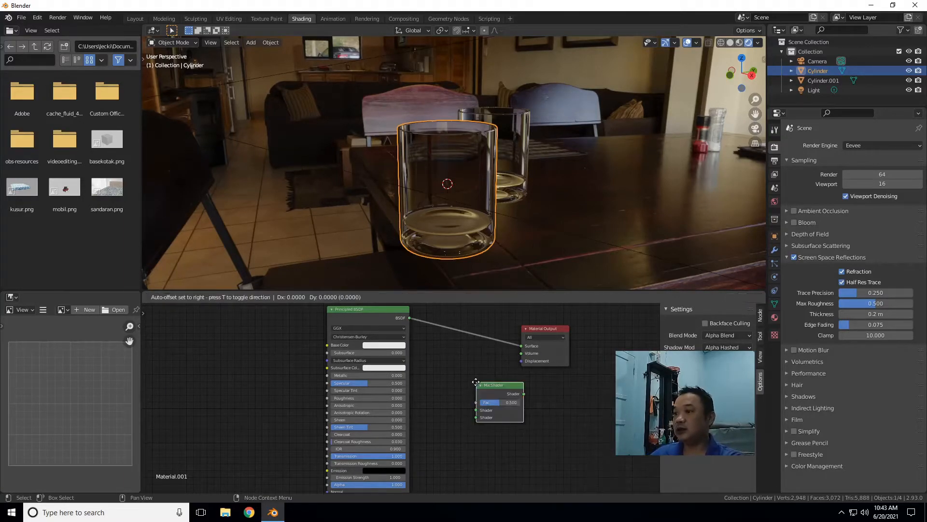
left_click(454, 335)
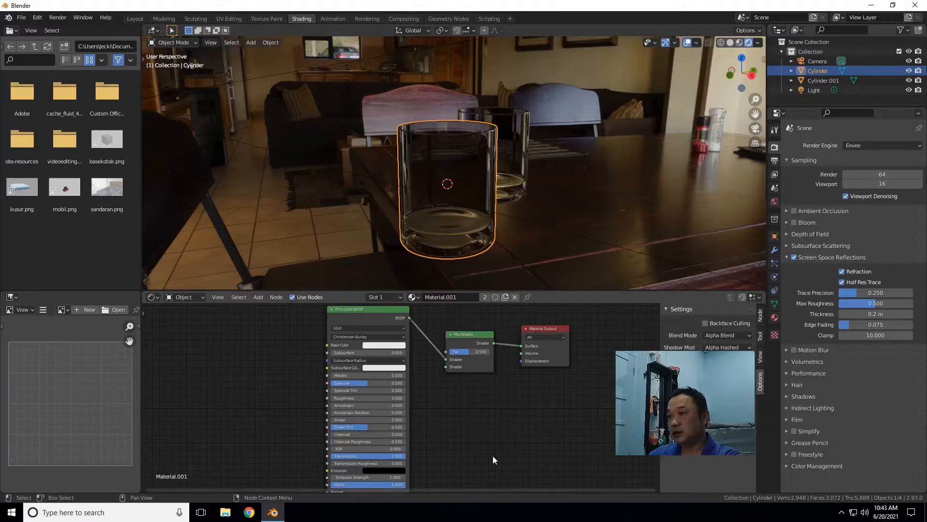
- Add a Transparent BSDF node and connect it to the Mix Shader's second Shader input
key("F3")
type("tra")
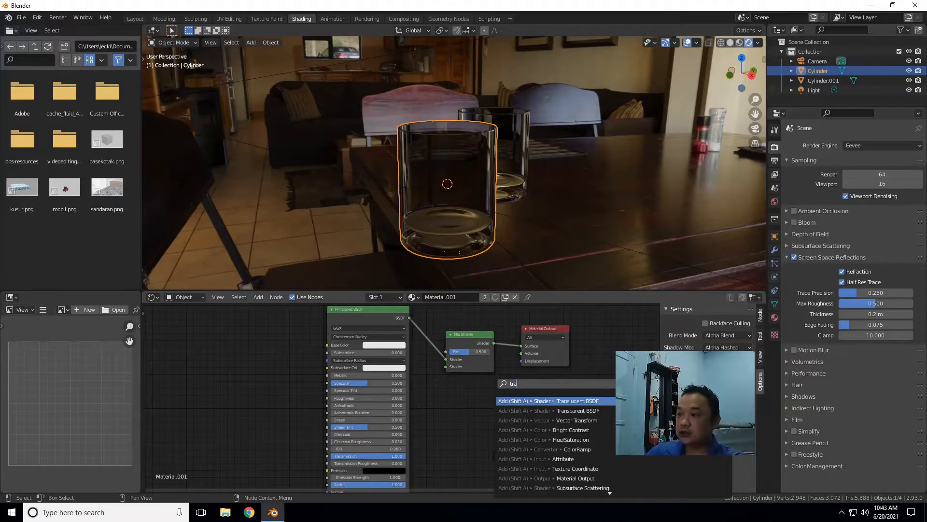
key("Down")
key("Return")
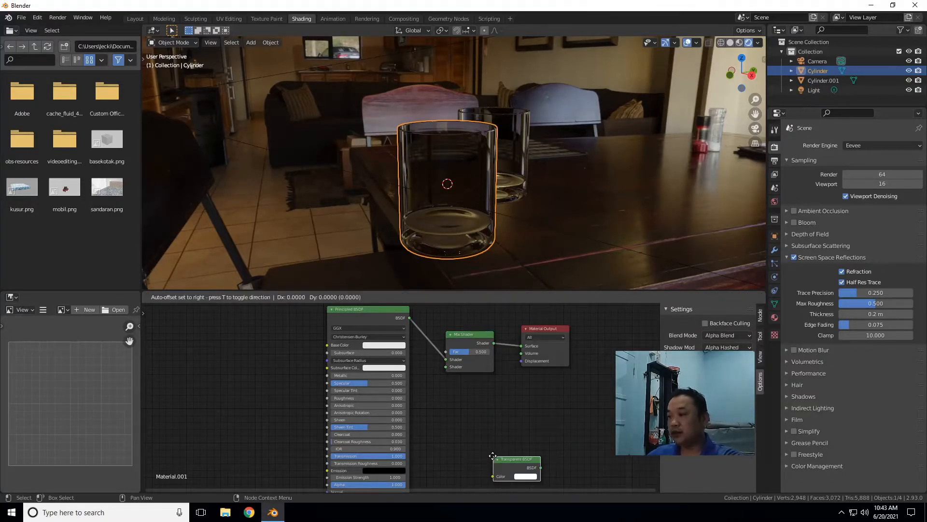
left_click(437, 390)
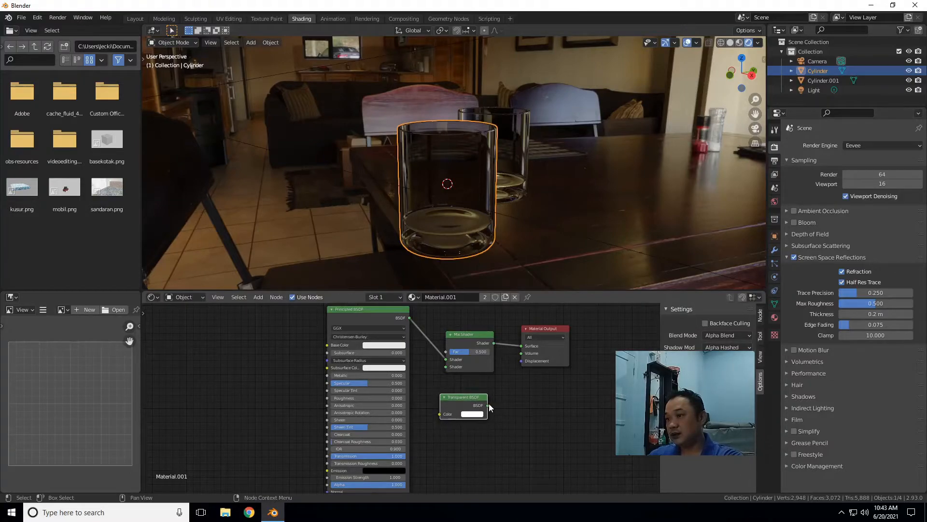
left_click_drag(488, 404, 447, 366)
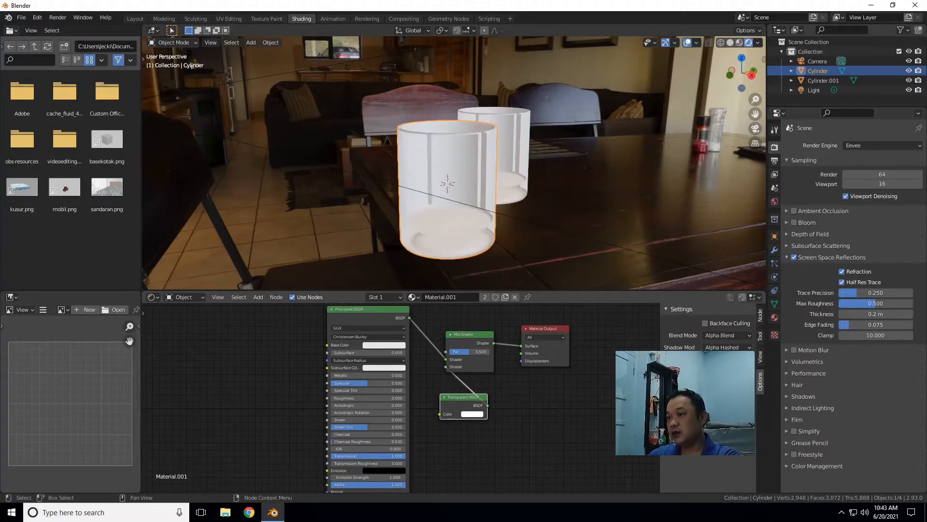
- Connect the Principled BSDF directly to the Material Output's Surface, bypassing the Mix Shader, and set its Alpha to about 0.69
left_click_drag(737, 82, 769, 85)
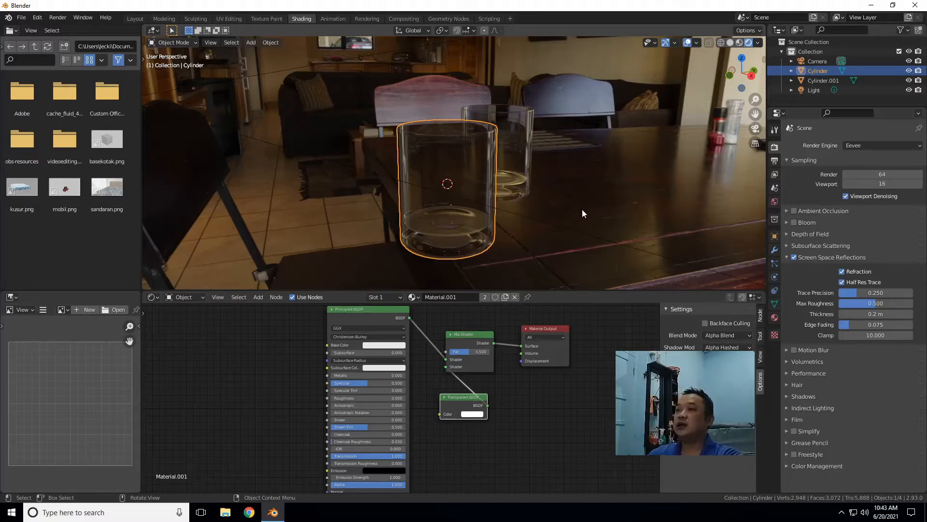
scroll(641, 187, "up", 1)
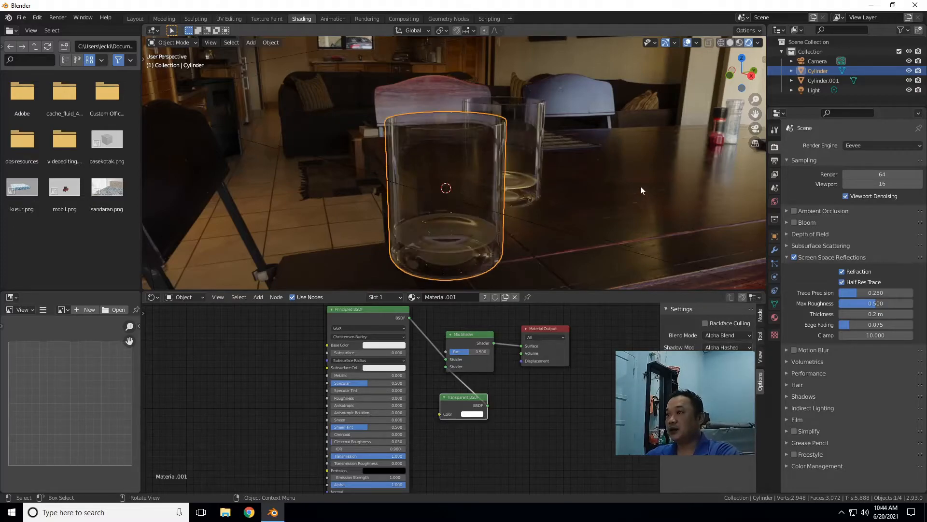
left_click_drag(747, 86, 613, 266)
left_click(483, 334)
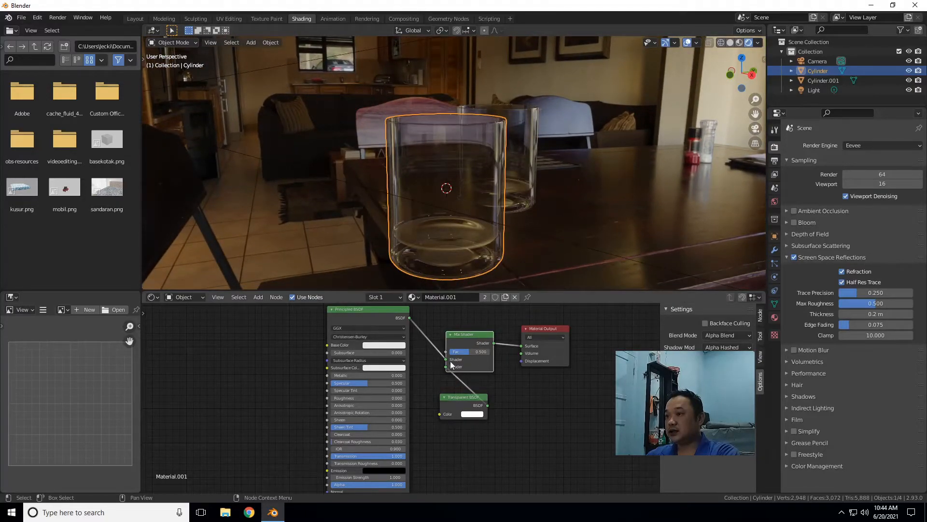
left_click_drag(447, 363, 446, 359)
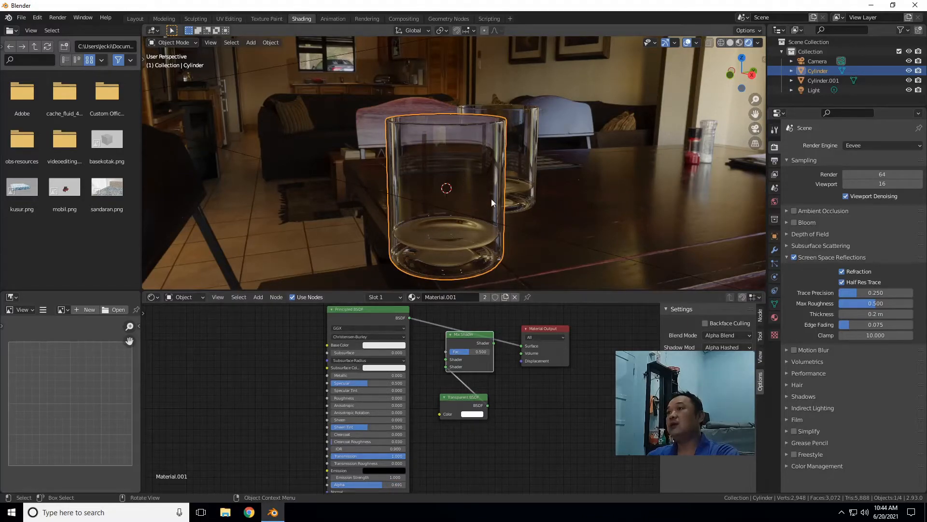
mouse_move(742, 72)
left_mouse_down()
mouse_move(705, 75)
mouse_move(738, 84)
left_mouse_up()
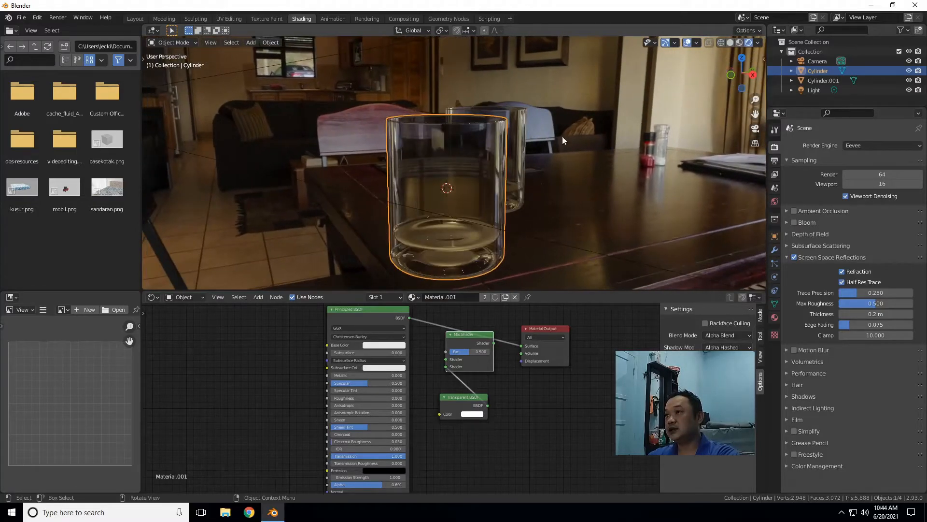
left_click(630, 166)
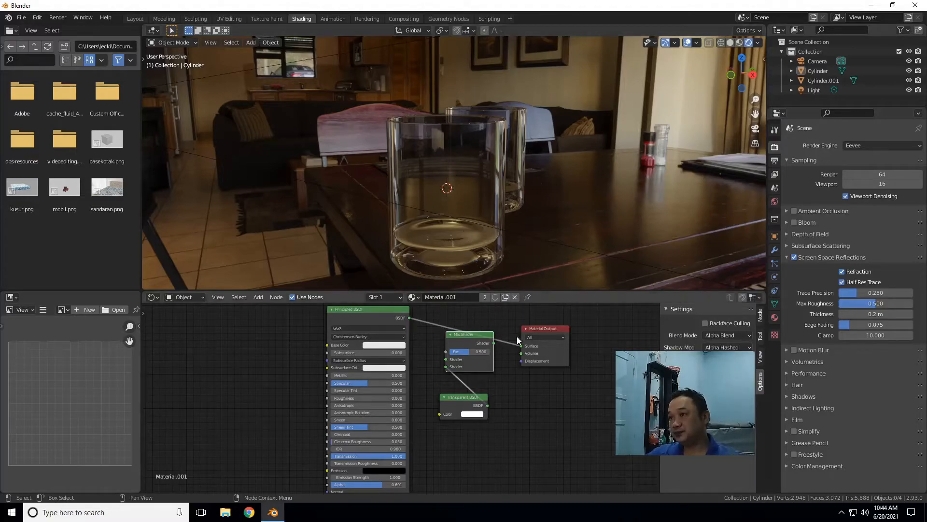
left_click(454, 244)
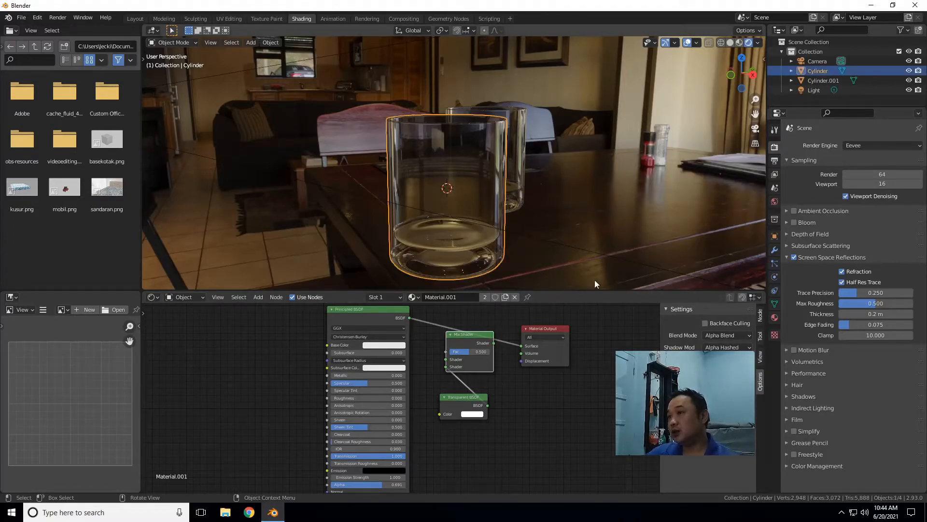
- Compare the glass material with Backface Culling on and off, leave Backface Culling enabled, and deselect the cup
left_click(706, 324)
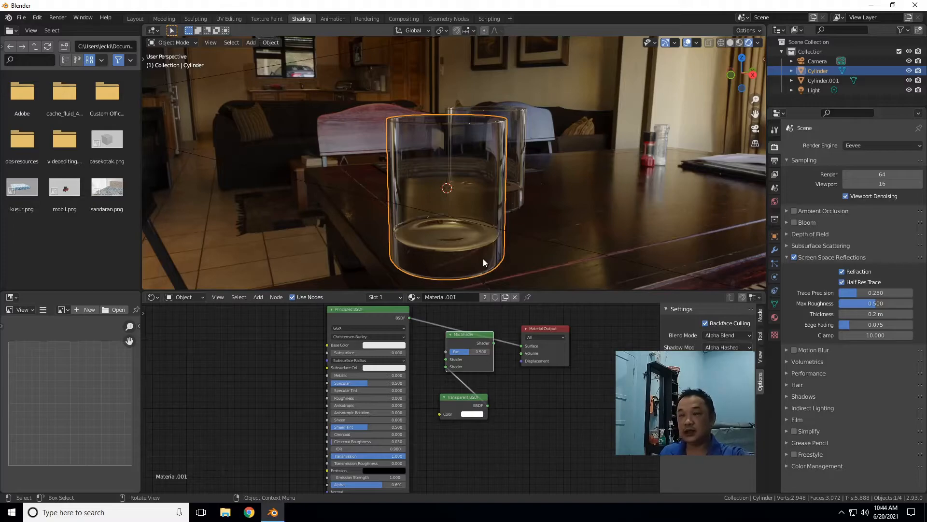
left_click(705, 324)
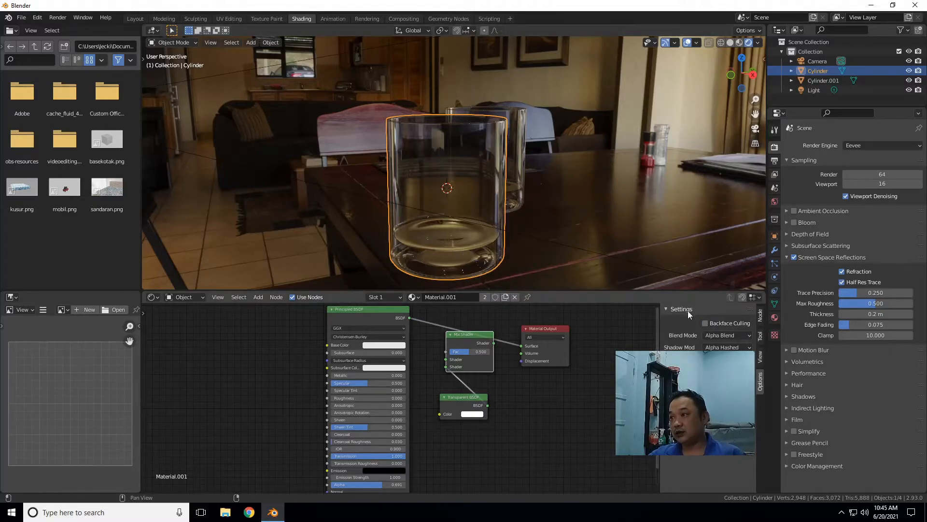
left_click(708, 324)
left_click(706, 324)
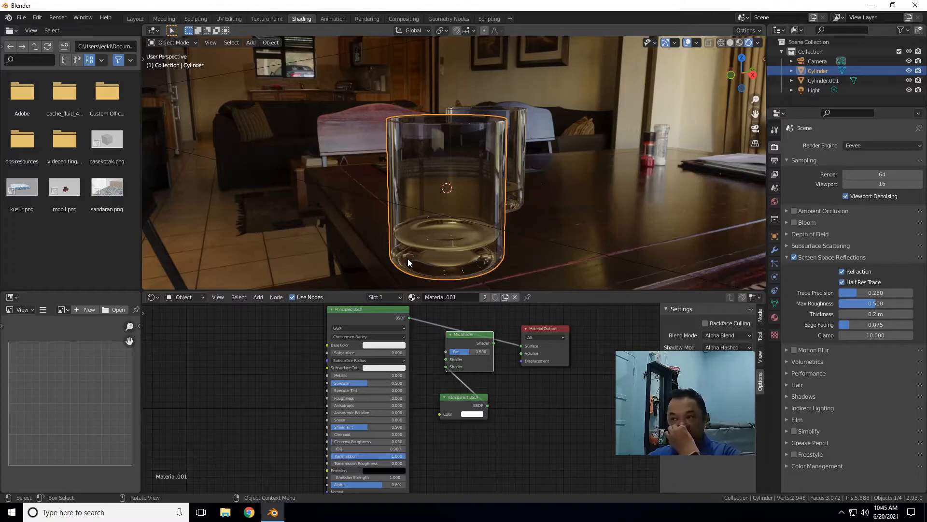
left_click(705, 324)
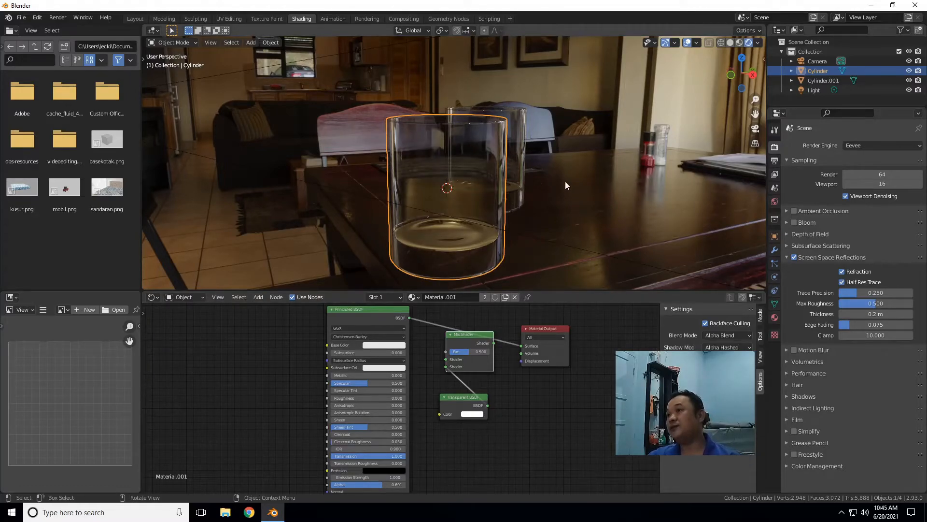
scroll(680, 152, "down", 2)
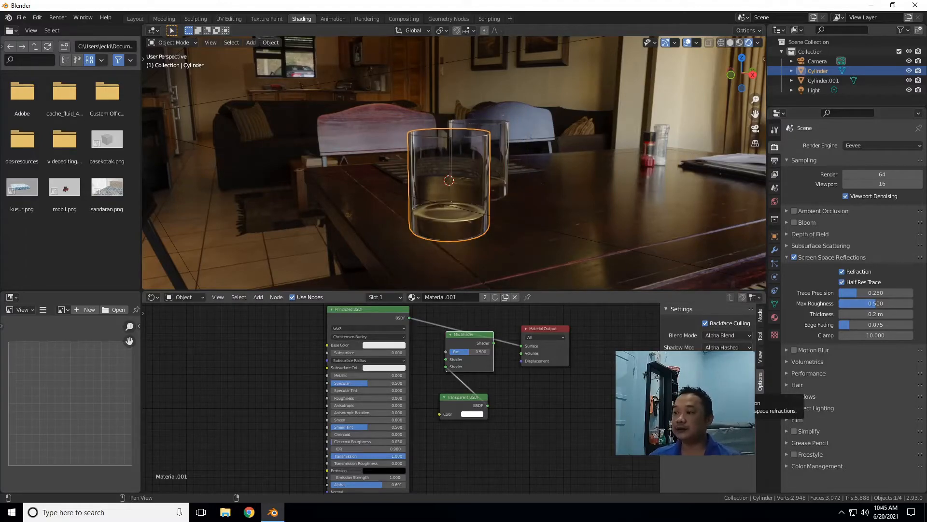
left_click(621, 188)
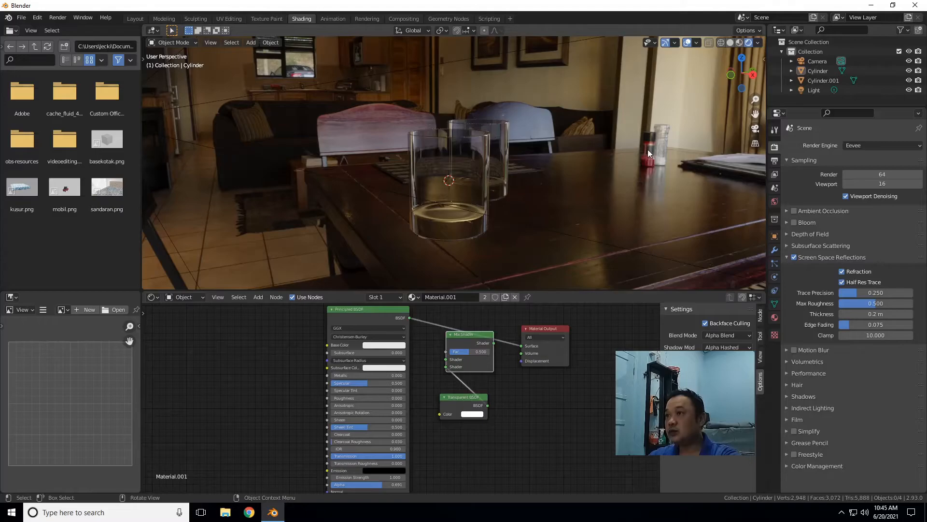
- Try a green Base Color on the cup's Principled BSDF and darken it to a deep green
left_click_drag(726, 75, 702, 224)
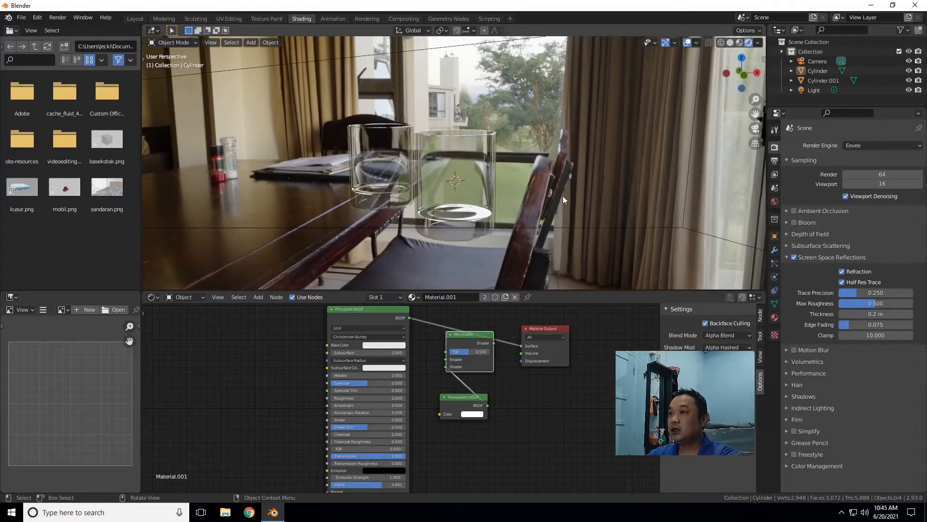
scroll(582, 219, "up", 2)
left_click_drag(755, 114, 653, 211)
left_click(384, 344)
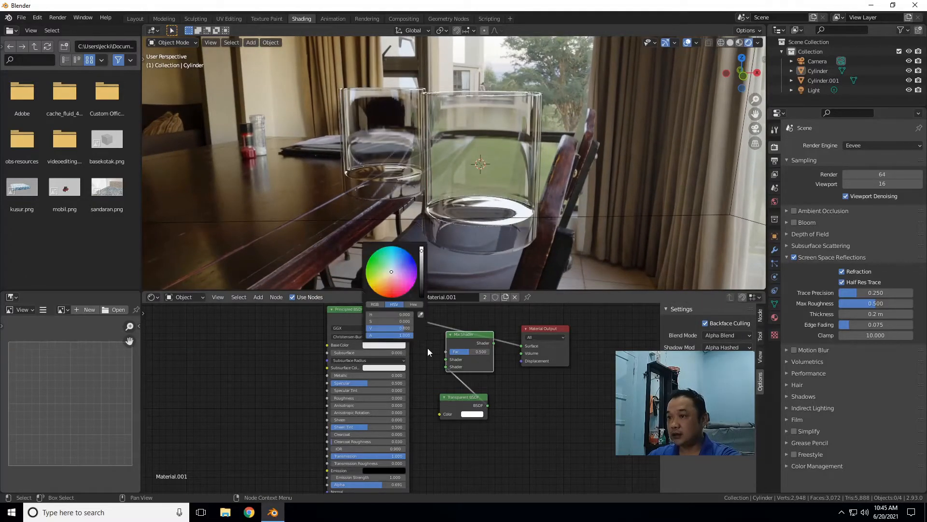
mouse_move(422, 254)
left_mouse_down()
mouse_move(421, 264)
mouse_move(422, 254)
left_mouse_up()
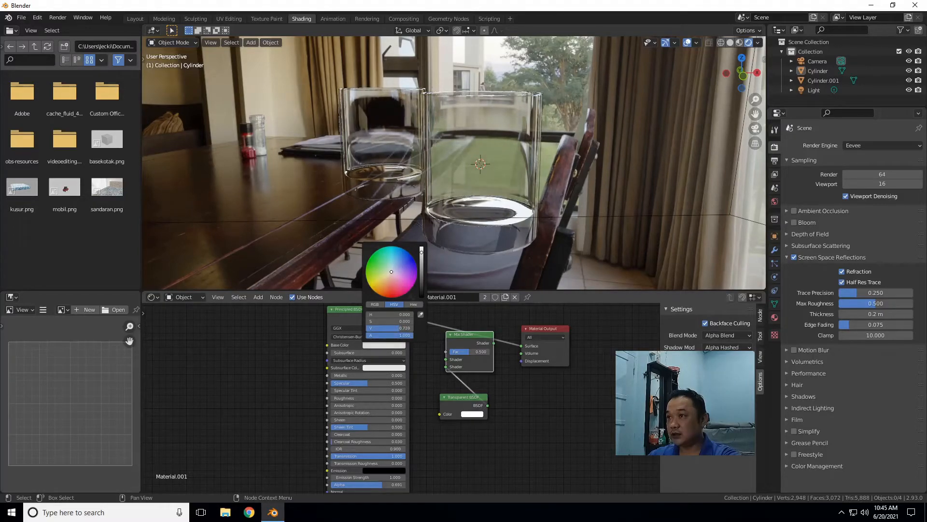
left_click(366, 266)
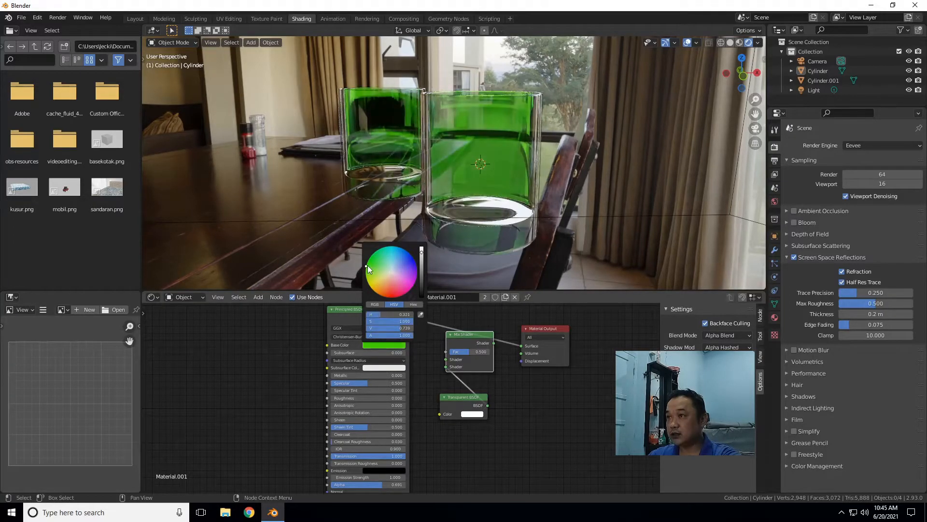
left_click_drag(422, 254, 421, 274)
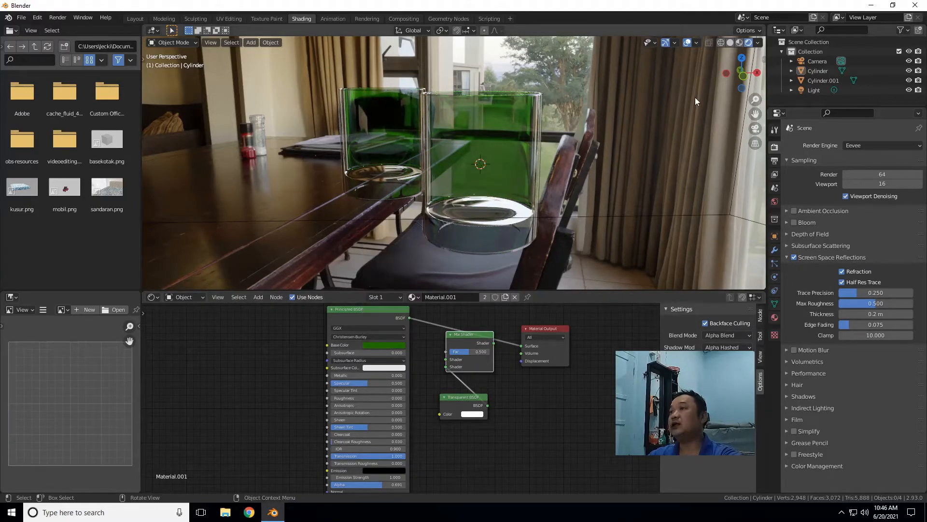
- Change the Principled BSDF's Base Color to dark blue, and shift it to a dark purple
mouse_move(738, 80)
left_mouse_down()
mouse_move(652, 83)
mouse_move(735, 81)
left_mouse_up()
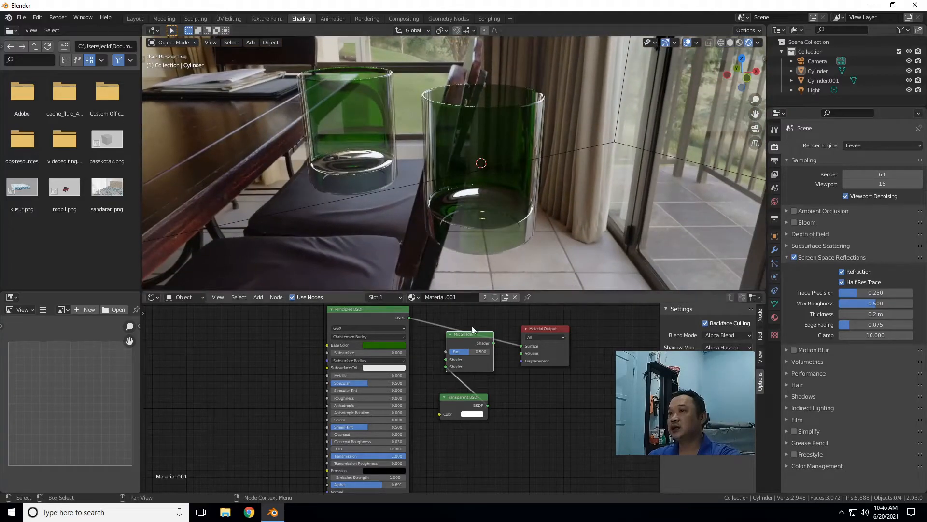
left_click(387, 344)
left_click(417, 265)
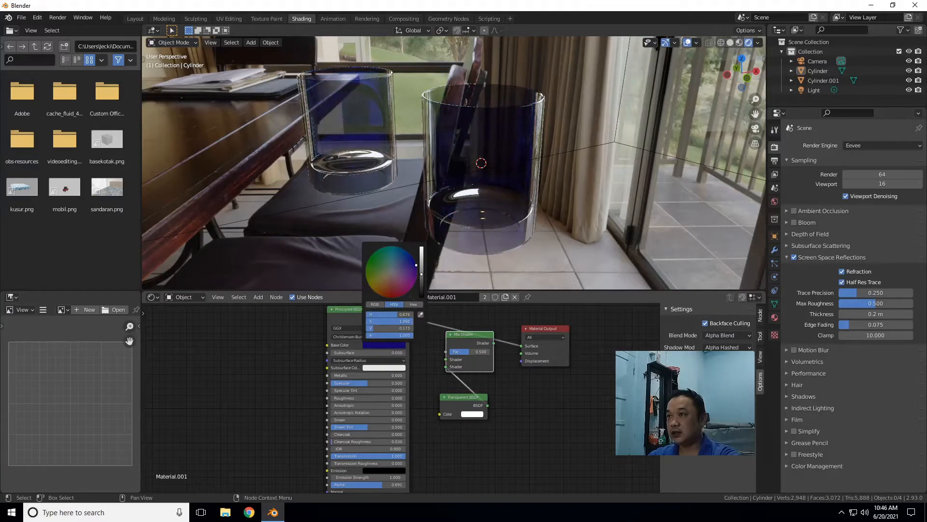
left_click_drag(416, 266, 408, 279)
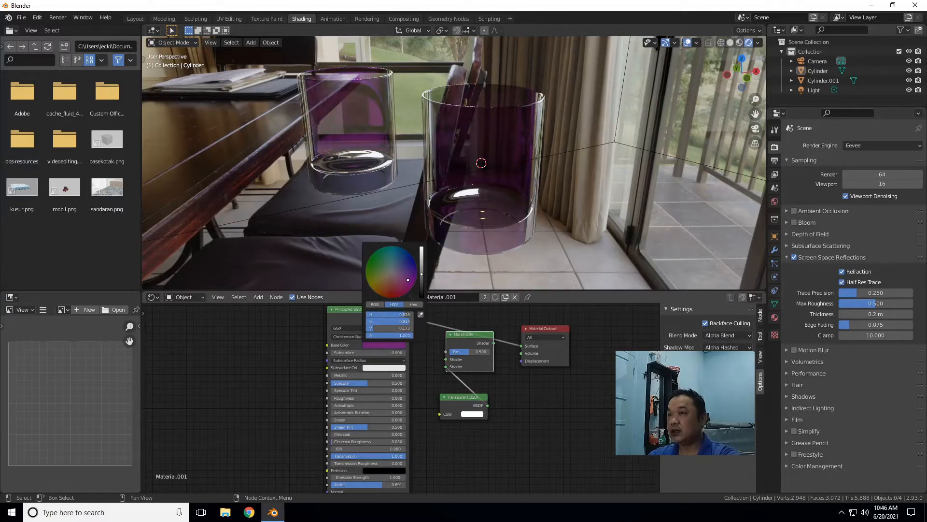
- Make the material opaque with Alpha 1.000, Transmission 0.000, and both Blend Mode and Shadow Mode set to Opaque
middle_click_drag(732, 95, 462, 260)
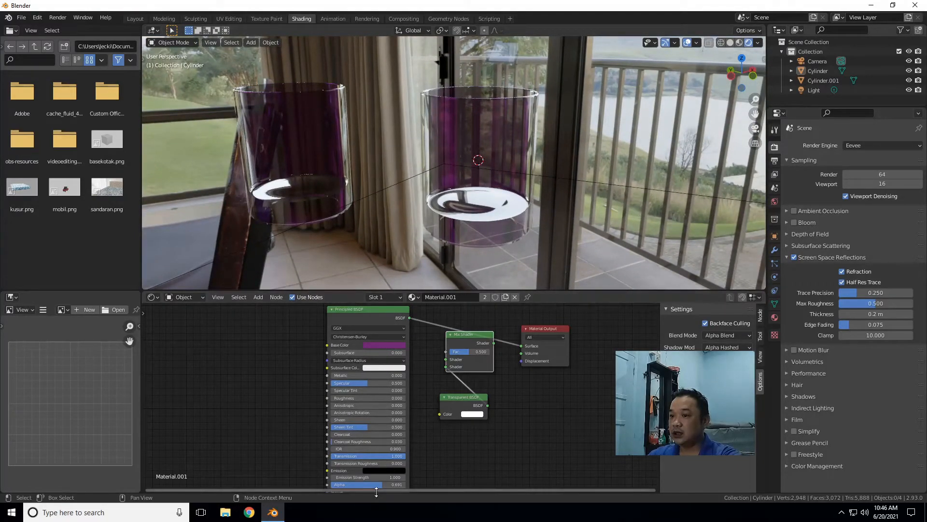
left_click_drag(382, 484, 333, 456)
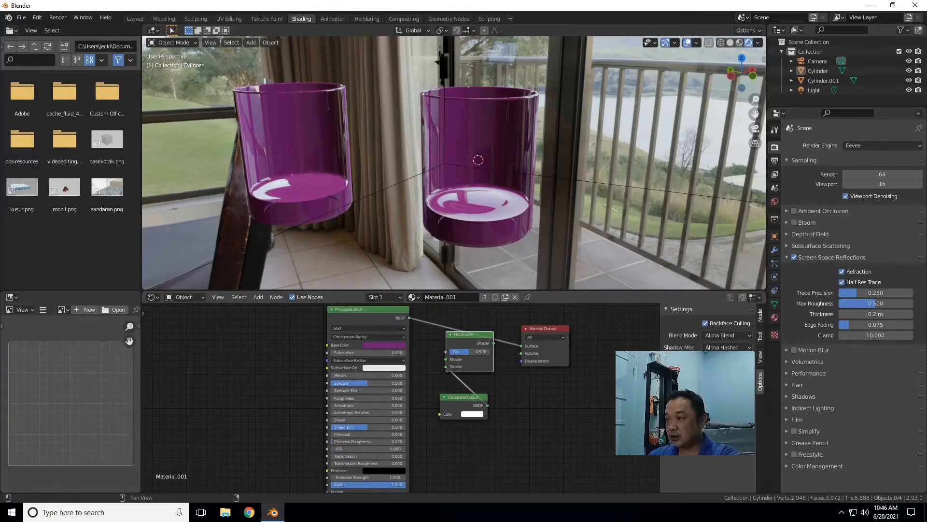
left_click(727, 335)
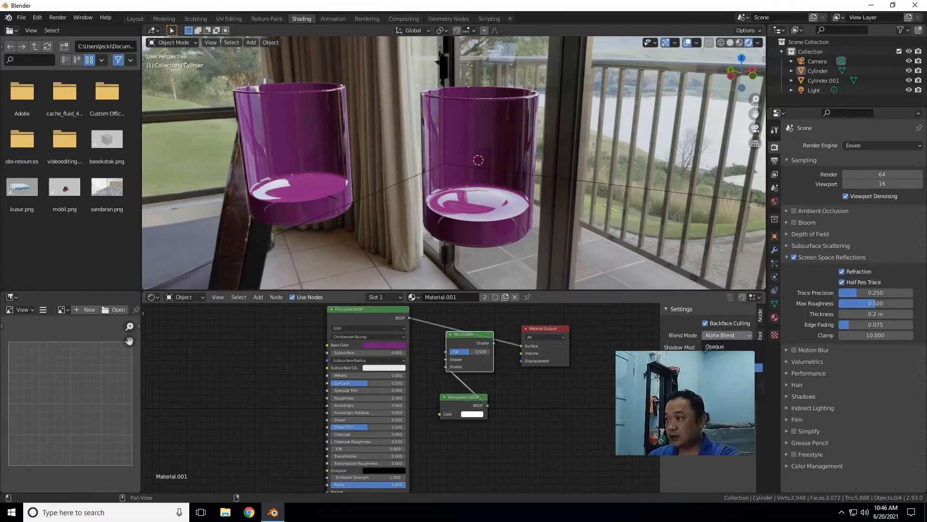
left_click(723, 347)
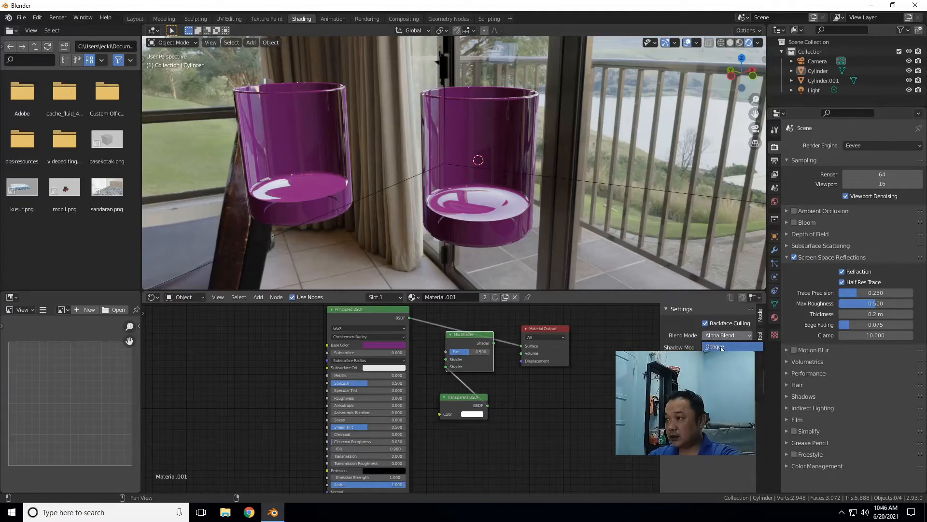
left_click(723, 347)
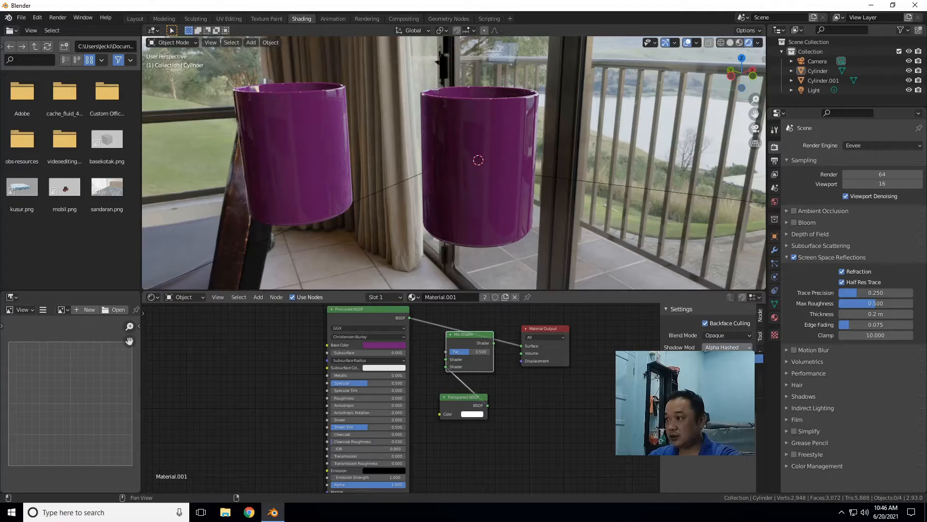
left_click(724, 358)
- Select the front cup again, brighten its Base Color and desaturate it to white
left_click(491, 126)
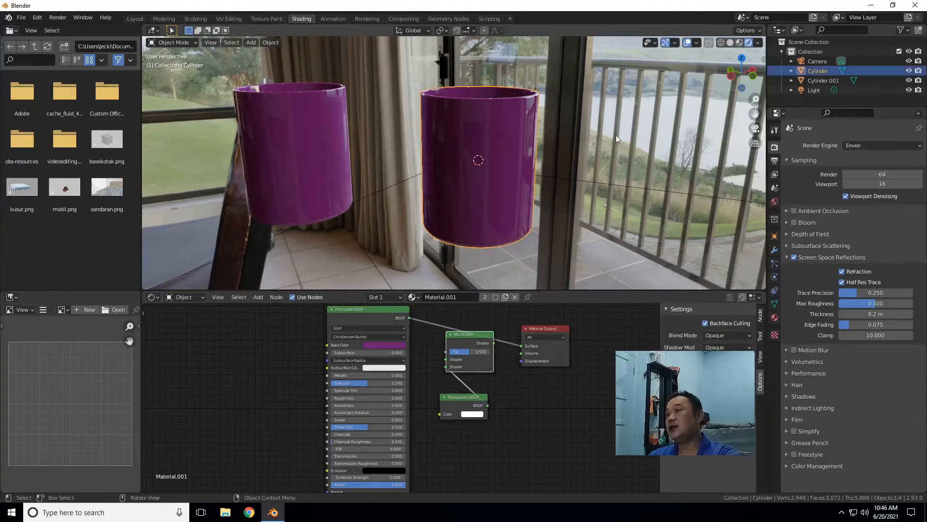
left_click_drag(737, 79, 616, 144)
left_click(616, 144)
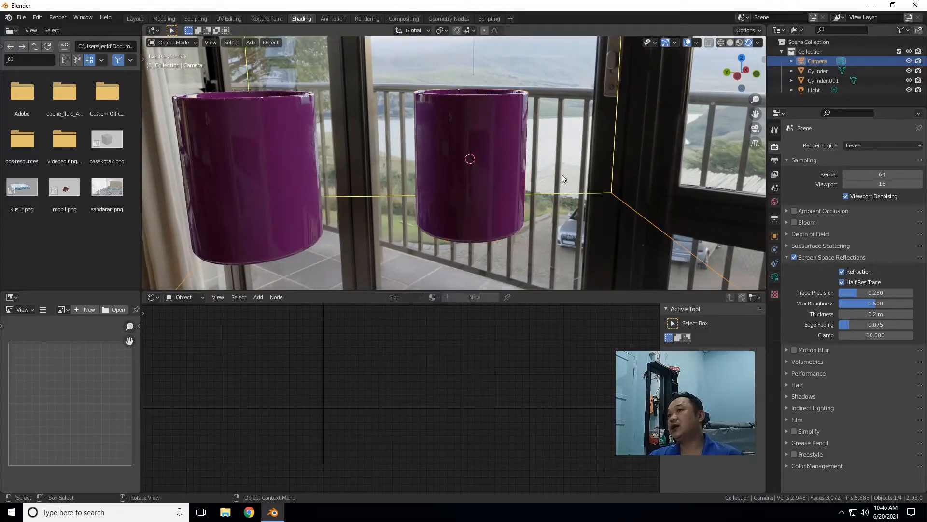
left_click(480, 162)
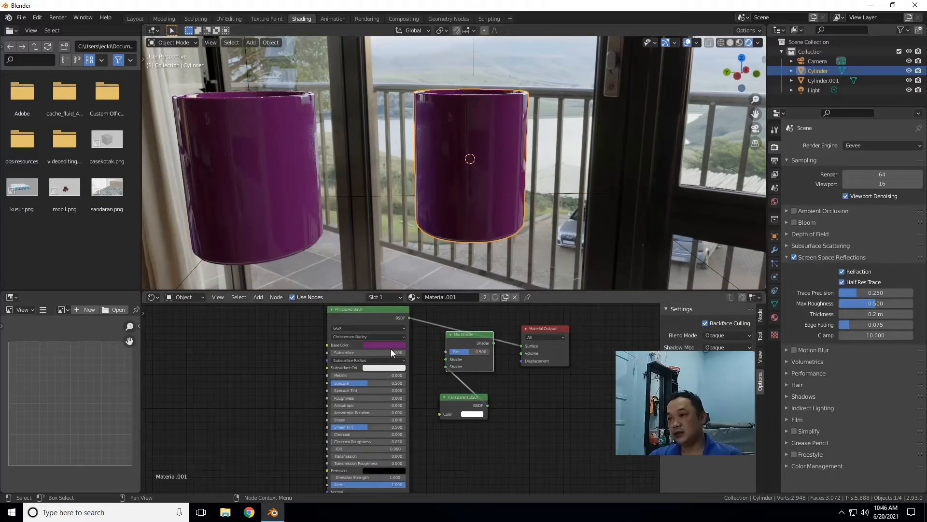
left_click(404, 345)
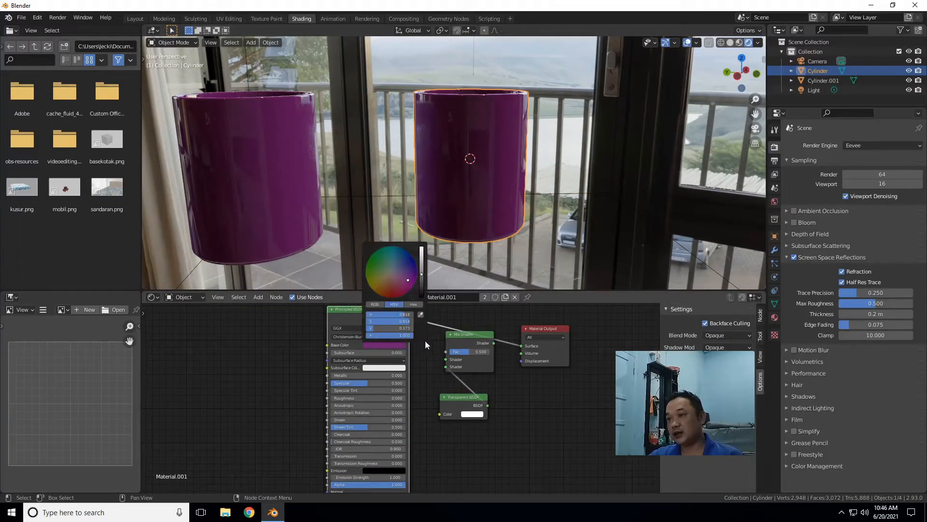
left_click(392, 345)
left_click_drag(421, 276, 421, 255)
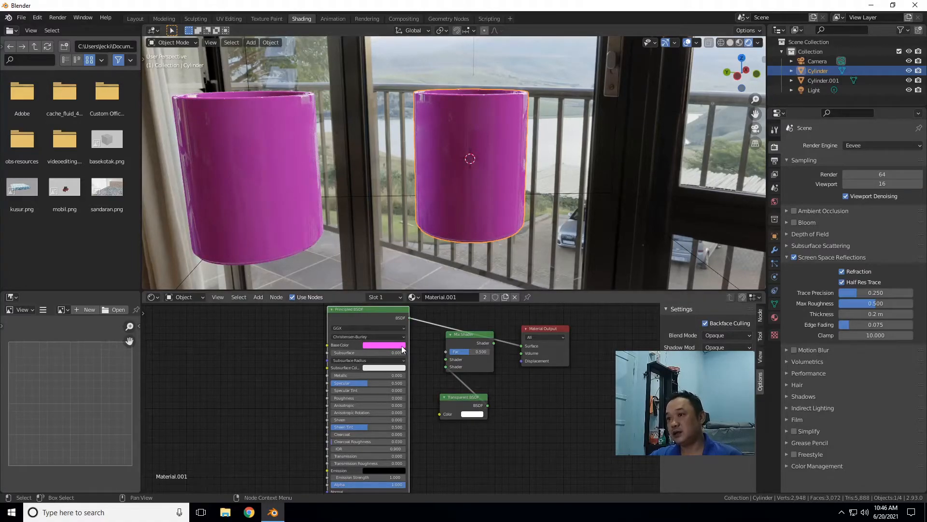
left_click(405, 346)
left_click_drag(413, 284, 391, 272)
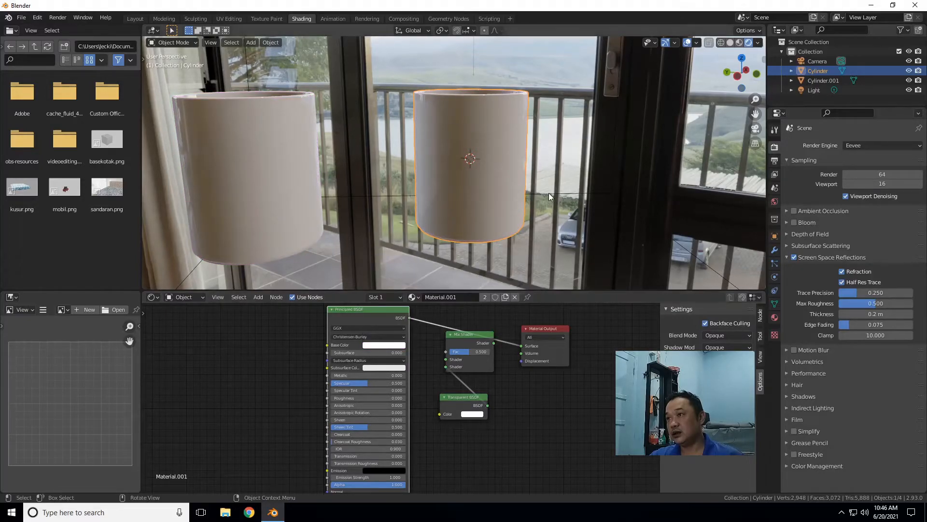
- Raise the Principled BSDF's Transmission to 1.000
left_click_drag(742, 83, 645, 155)
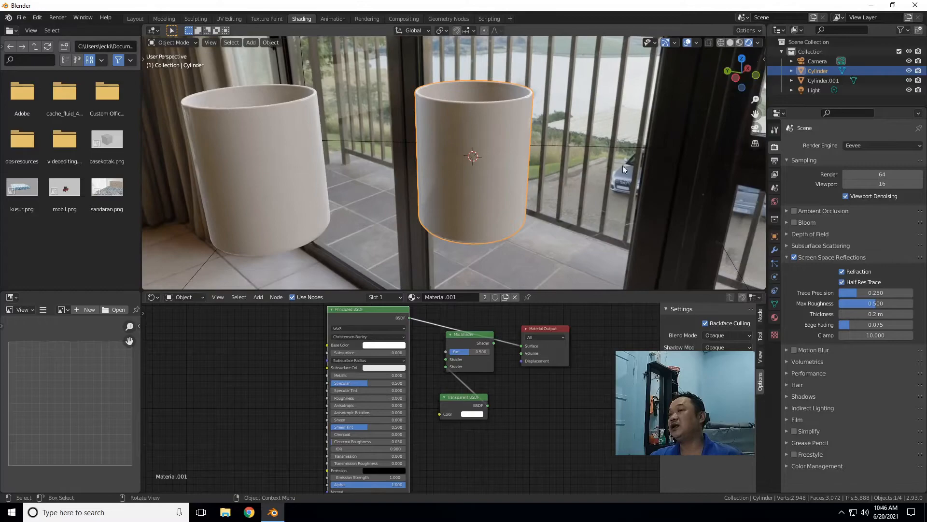
scroll(602, 181, "down", 2)
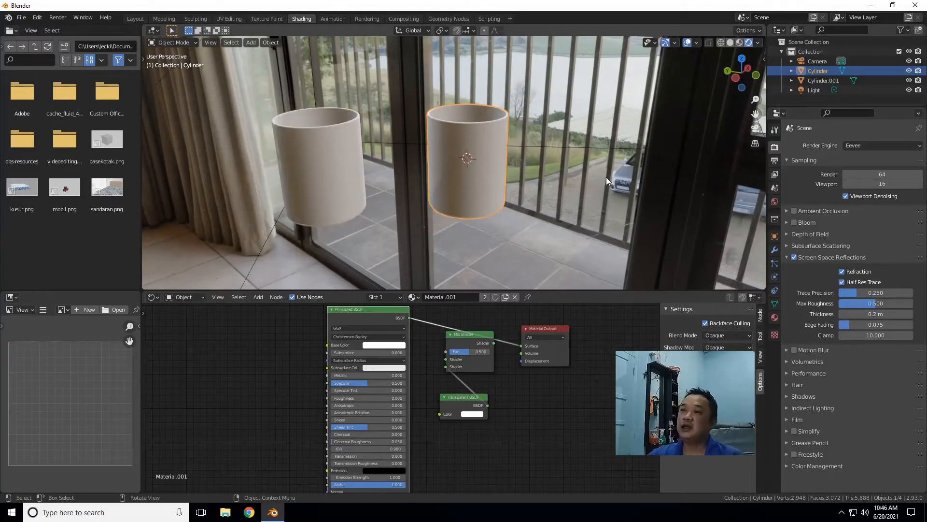
left_click(379, 346)
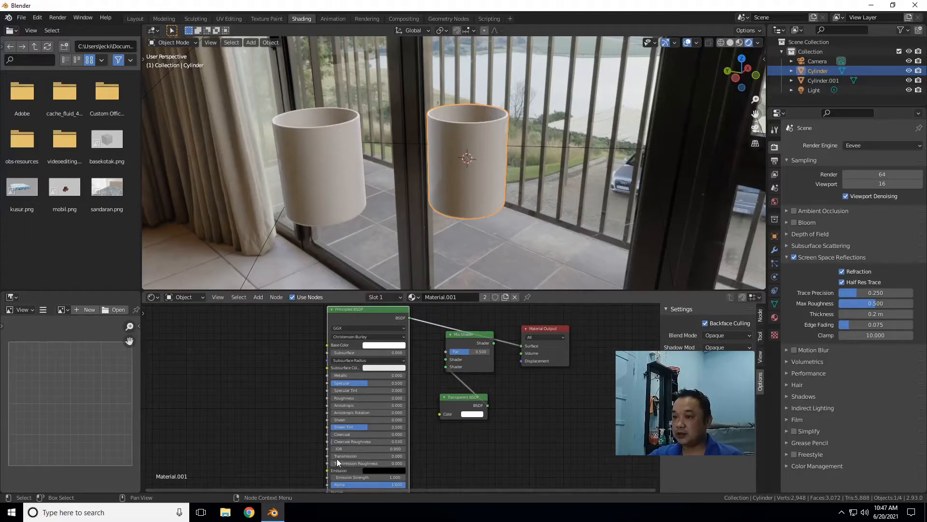
left_click_drag(337, 456, 406, 456)
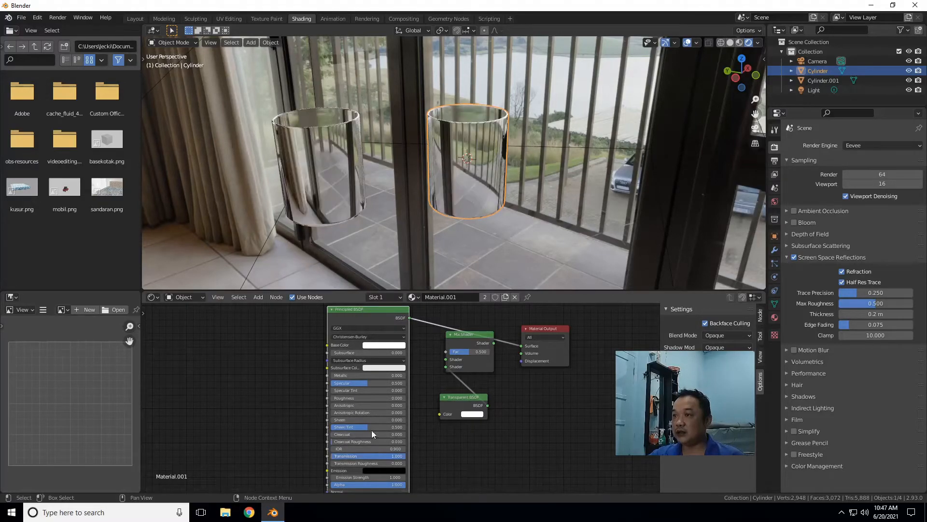
- Set the material's Shadow Mode to Alpha Hashed and its Blend Mode to Alpha Blend
left_click(720, 335)
left_click(719, 348)
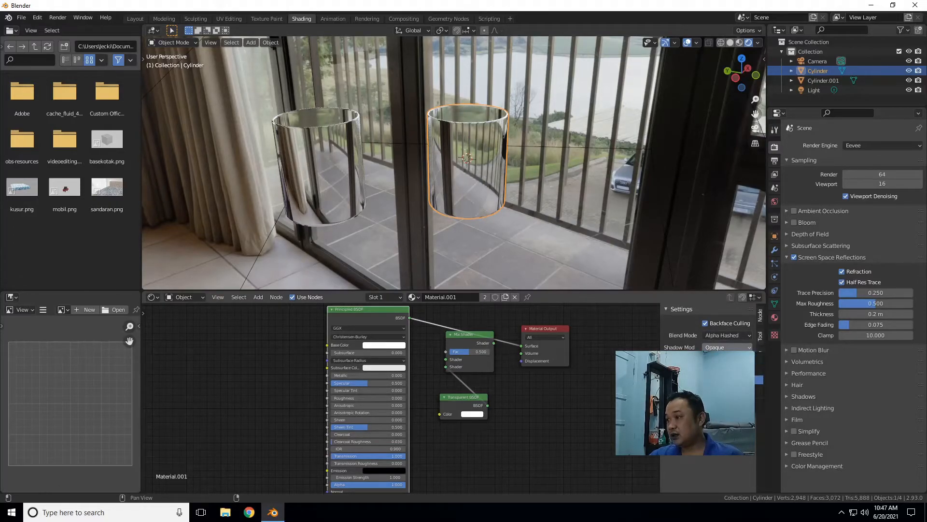
left_click(724, 390)
left_click(723, 336)
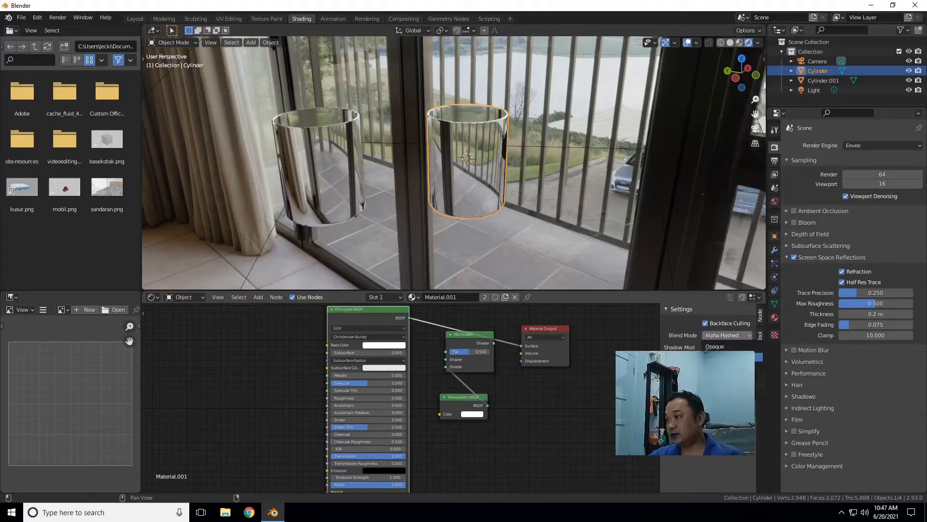
left_click(723, 347)
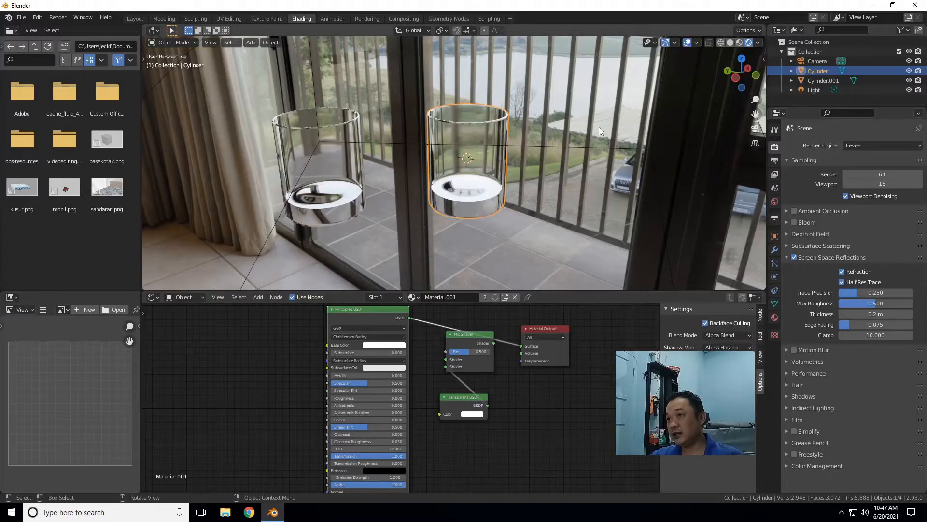
- Inspect the glass from other sides and reduce the Principled BSDF's Alpha to about 0.83
left_click_drag(742, 72, 710, 75)
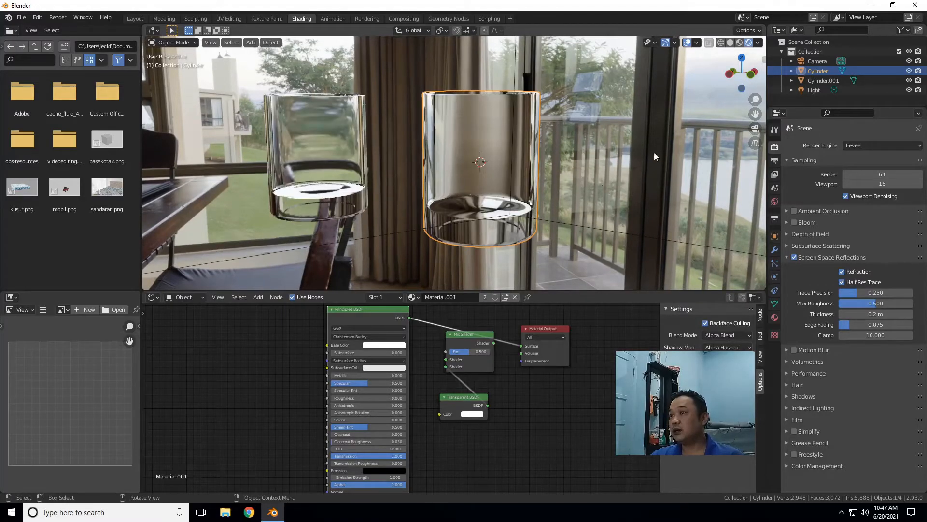
left_click_drag(741, 71, 664, 77)
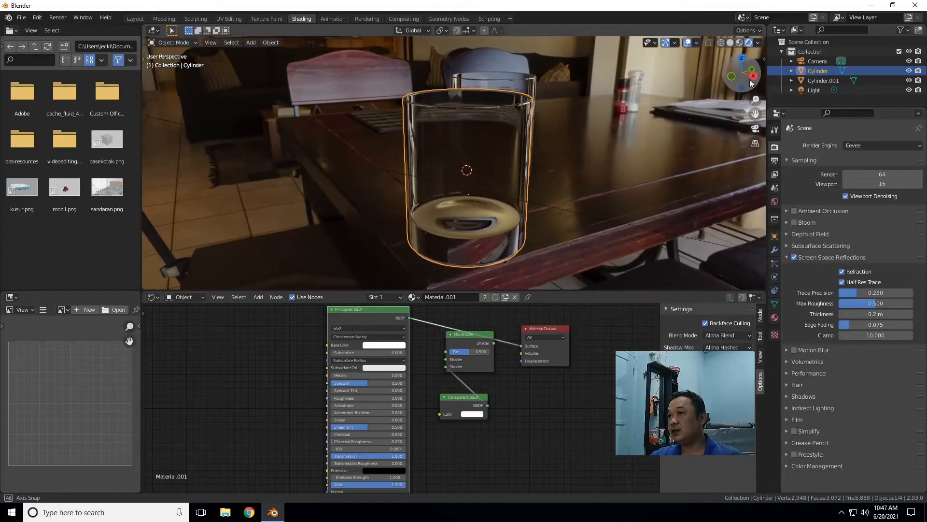
left_click_drag(395, 457, 395, 484)
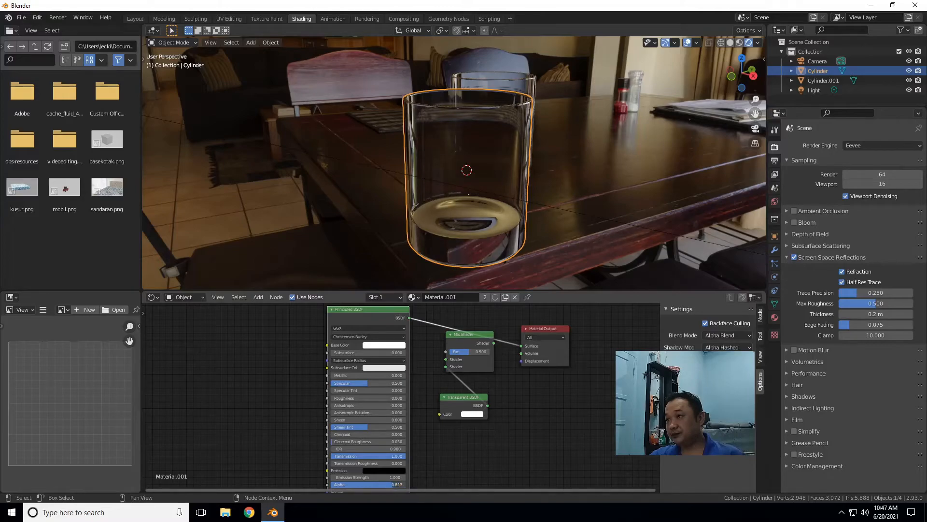
- Align the camera to a wider view of both cups and render a test image
left_click_drag(747, 81, 712, 83)
left_click(606, 165)
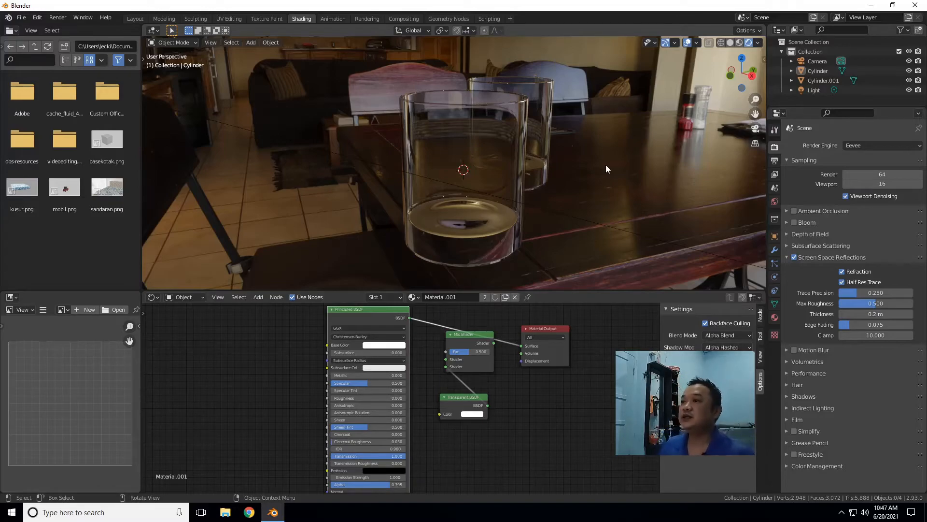
scroll(606, 164, "down", 2)
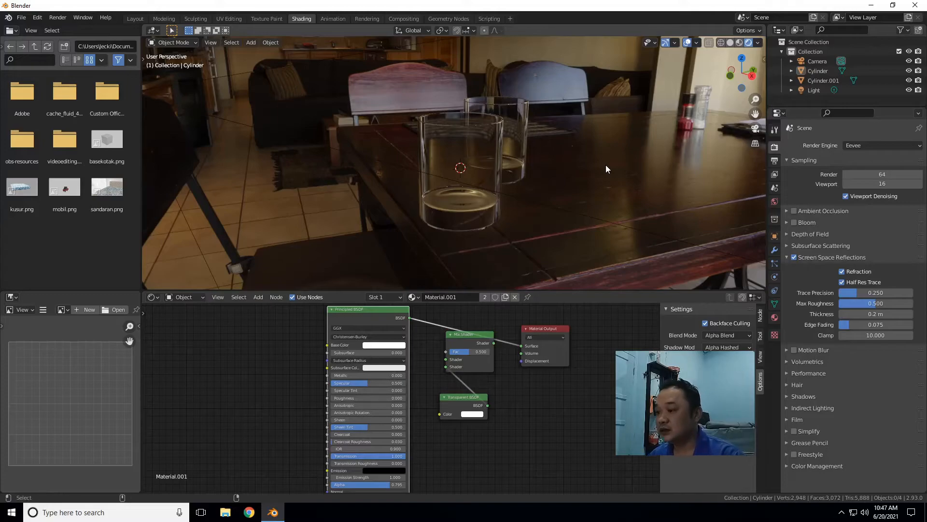
key("KP_0")
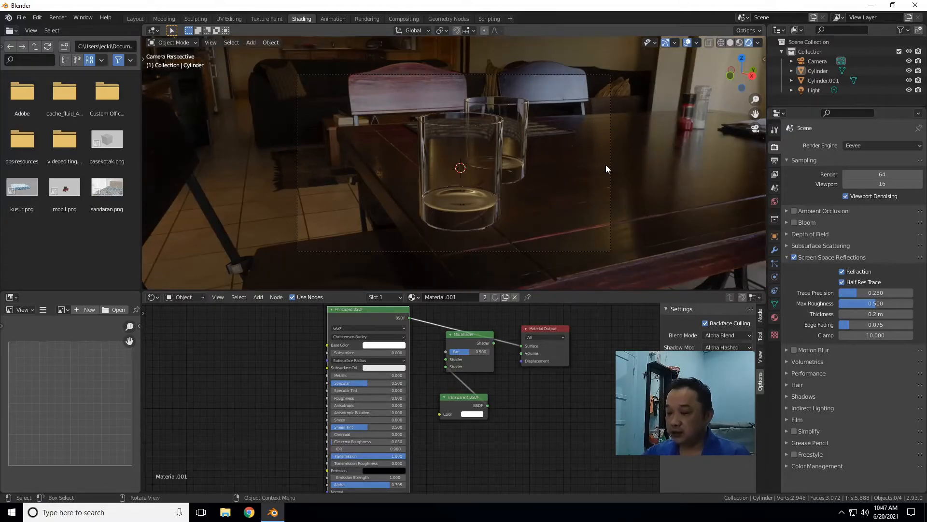
key("F12")
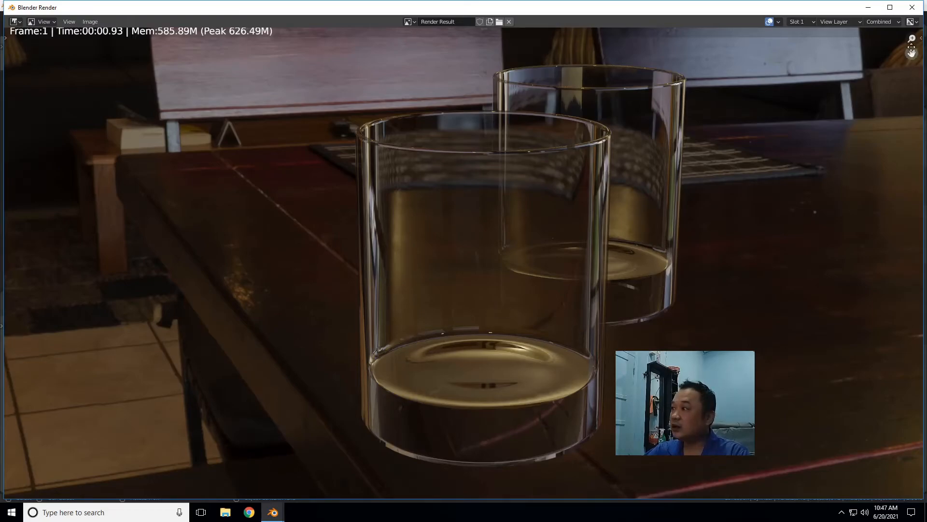
key("Escape")
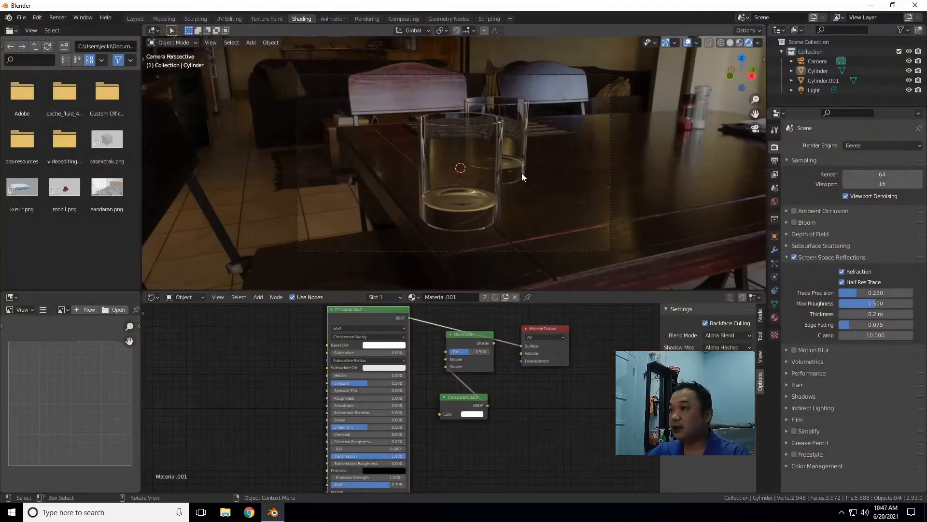
- Show the front cup's materials and open its mesh for editing, viewed from below in solid shading
left_click(482, 218)
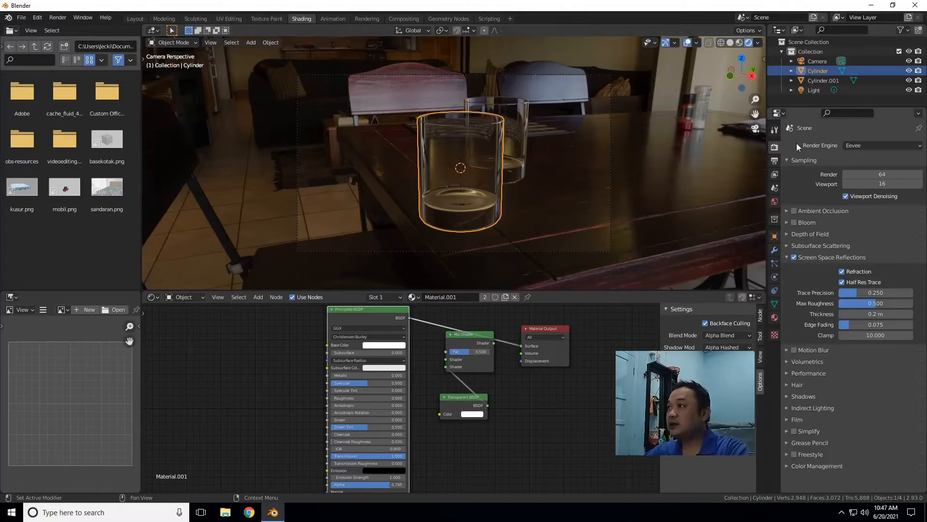
left_click(775, 317)
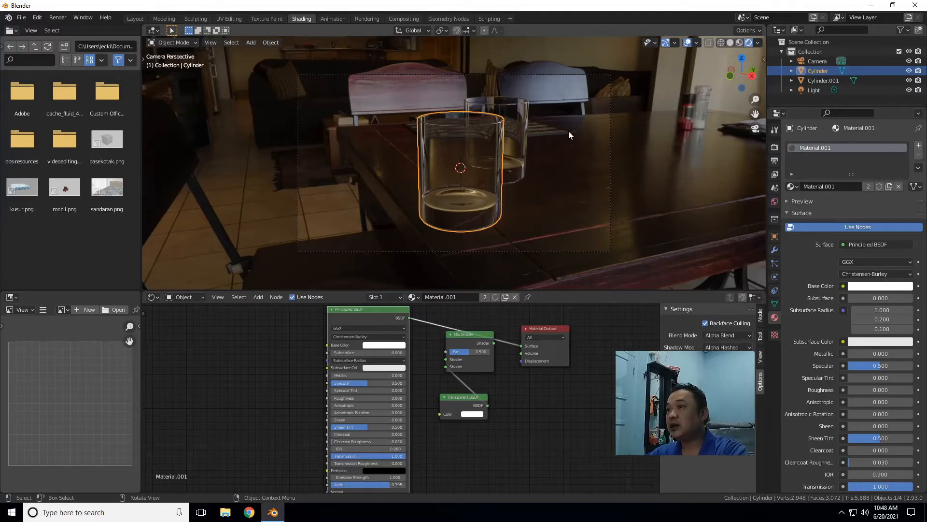
left_click(730, 42)
key("F3")
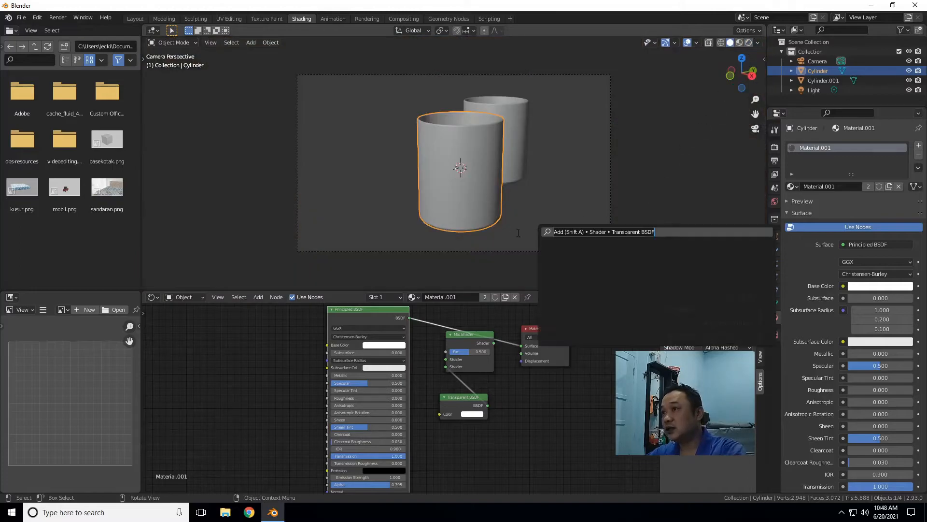
left_click_drag(738, 91, 733, 27)
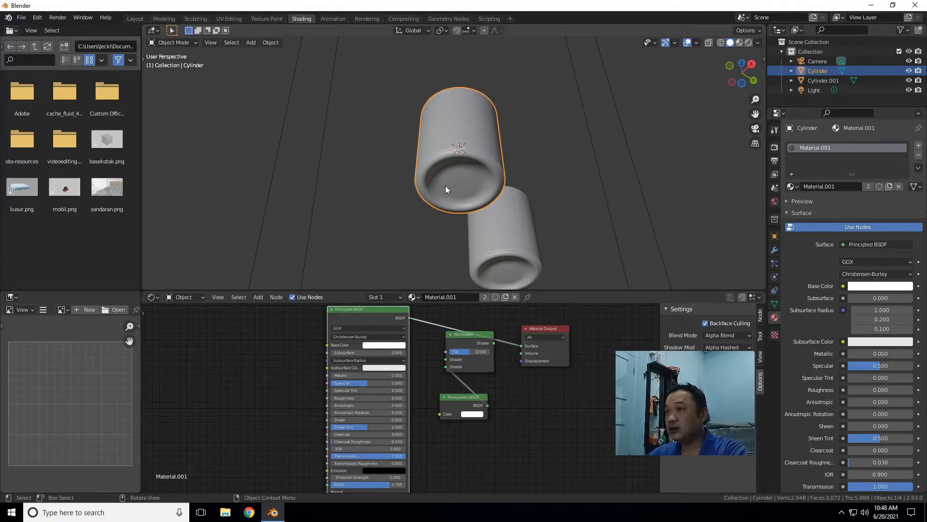
key("Tab")
scroll(479, 189, "up", 3)
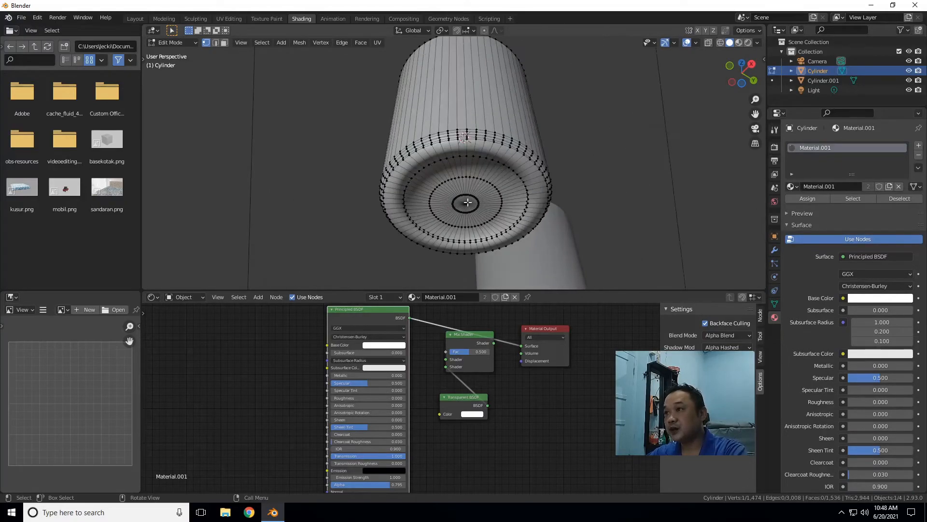
- Select the centre of the cup's underside and grow the selection outward to cover the whole base
left_click(464, 202)
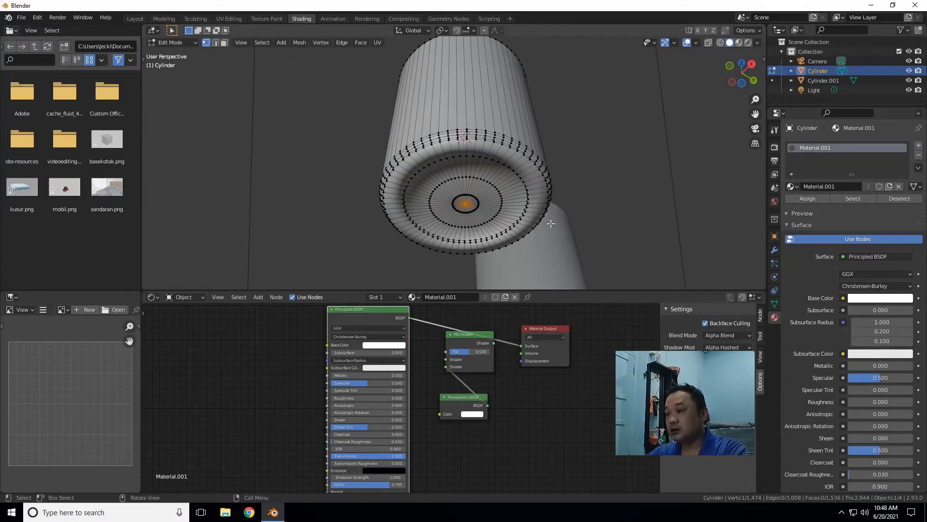
middle_click_drag(550, 223, 550, 223, "shift")
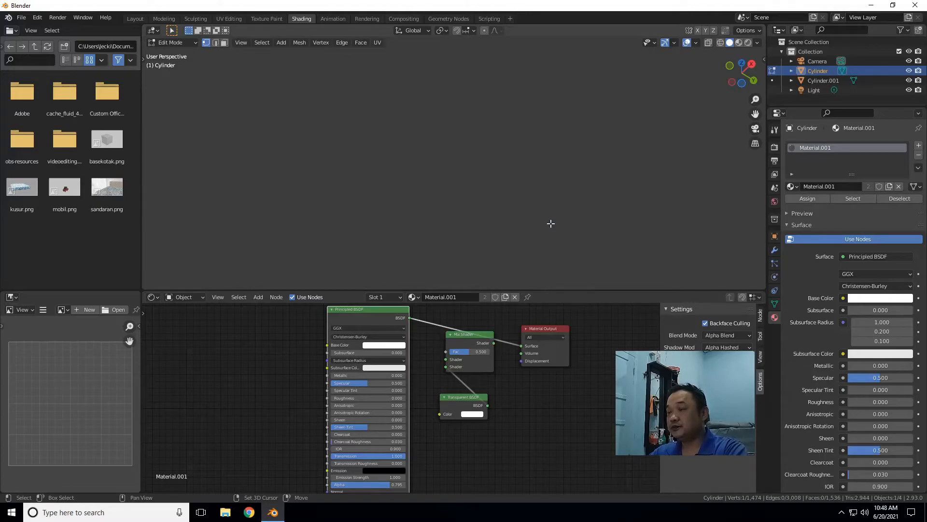
key("ctrl+KP_Add")
key("ctrl+KP_Add")
key("ctrl+KP_Add")
key("ctrl+KP_Add")
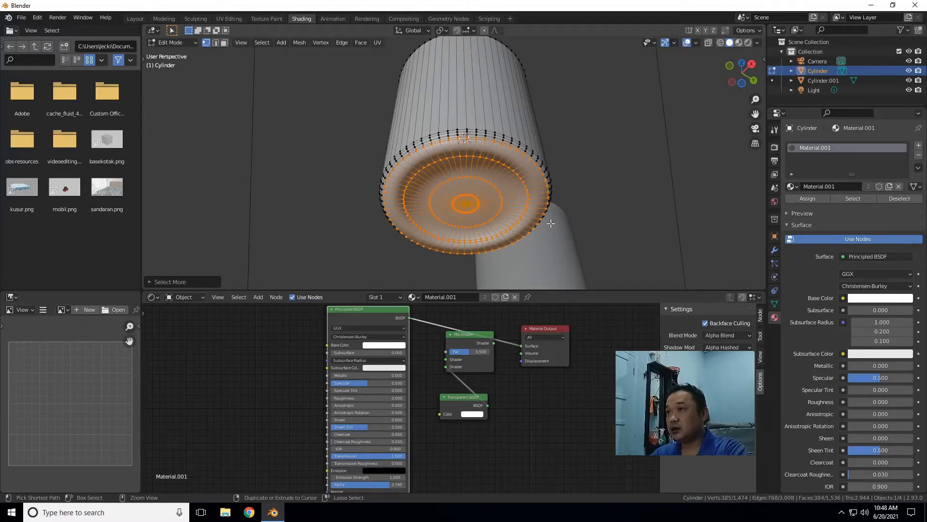
key("ctrl+KP_Add")
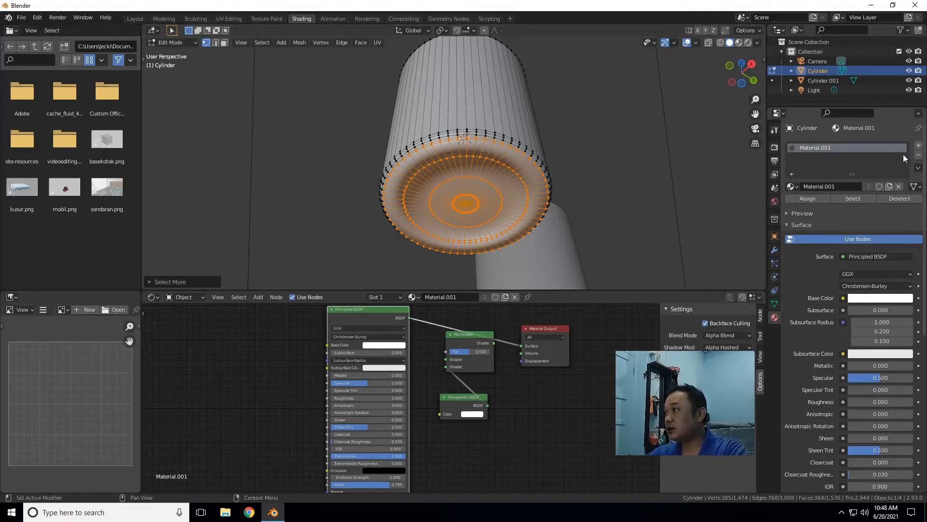
- Add a second material to the front cup, assign it to the selected base faces, and return to the rendered preview
left_click(919, 145)
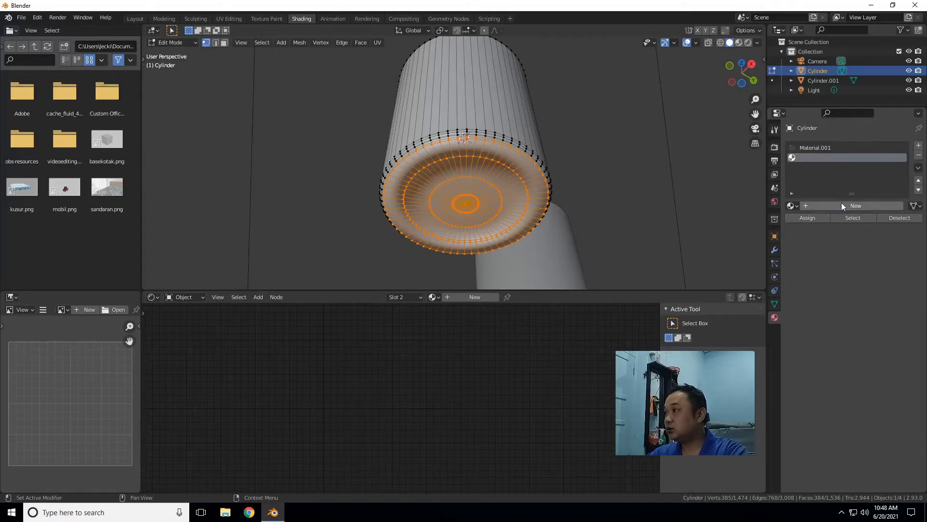
left_click(841, 203)
key("Tab")
left_click_drag(747, 81, 869, 164)
key("Tab")
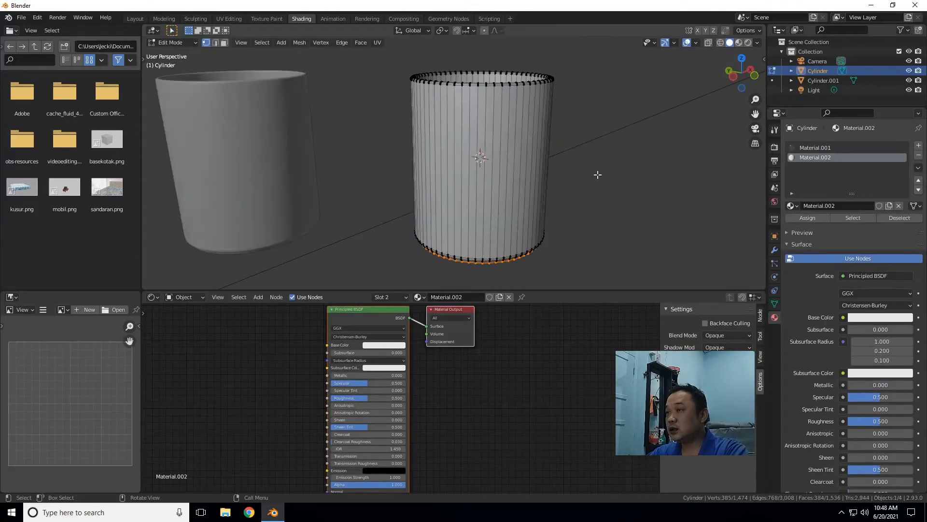
key("Tab")
left_click(748, 42)
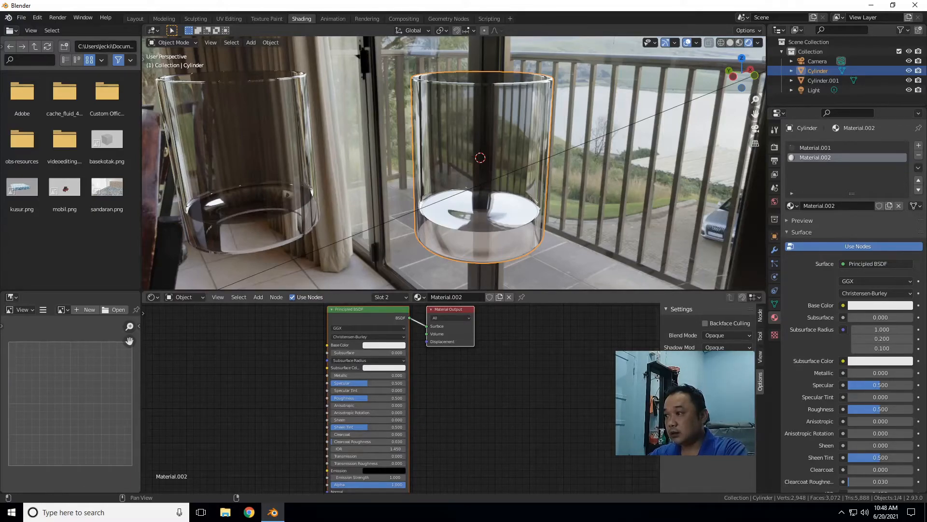
- Set the base material's Blend Mode to Alpha Blend and Shadow Mode to Alpha Hashed, leaving Backface Culling off after trying it
left_click(723, 336)
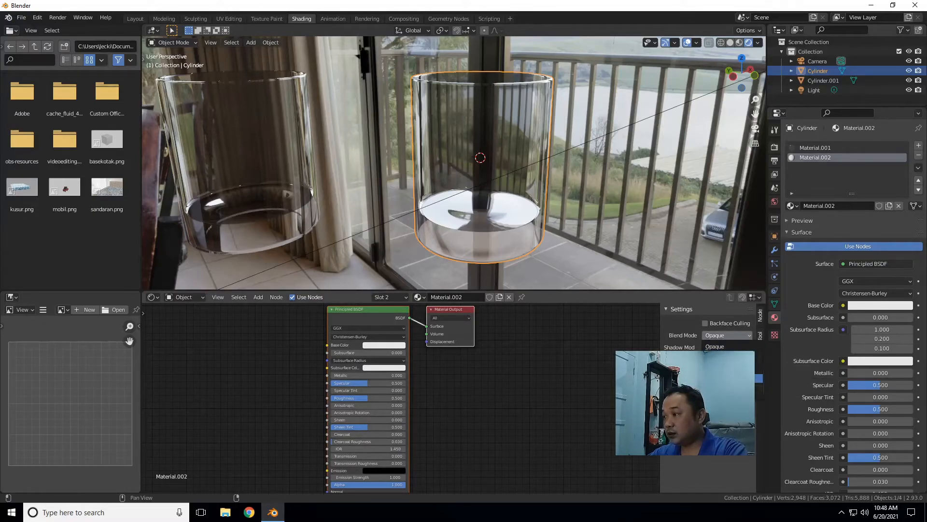
left_click(727, 384)
left_click(726, 390)
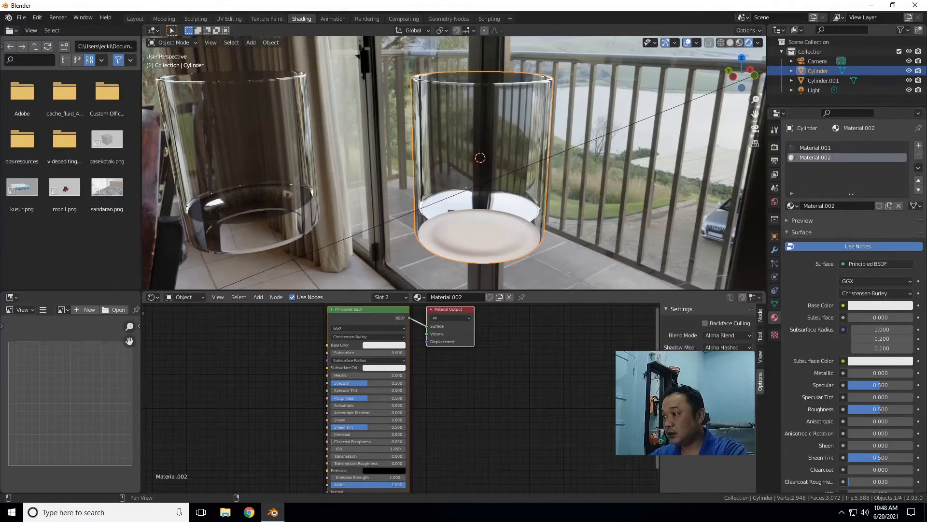
left_click(707, 323)
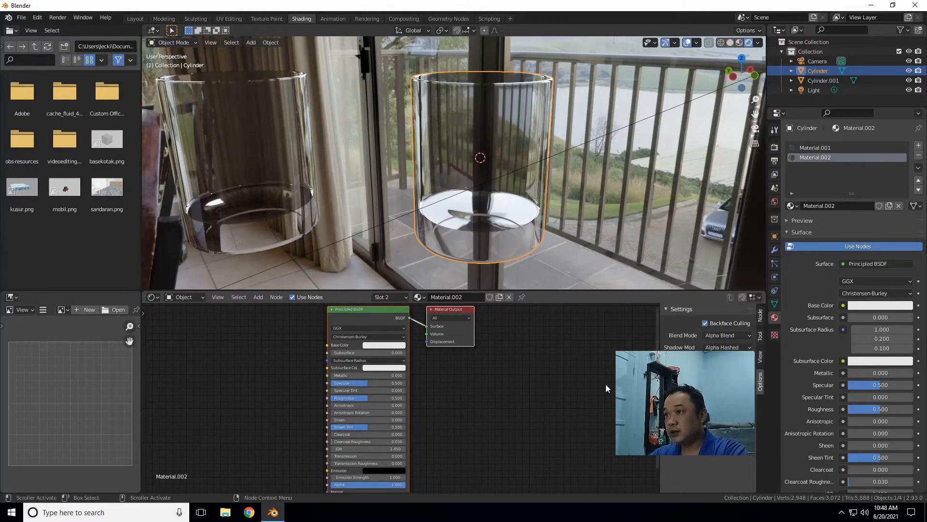
left_click(705, 323)
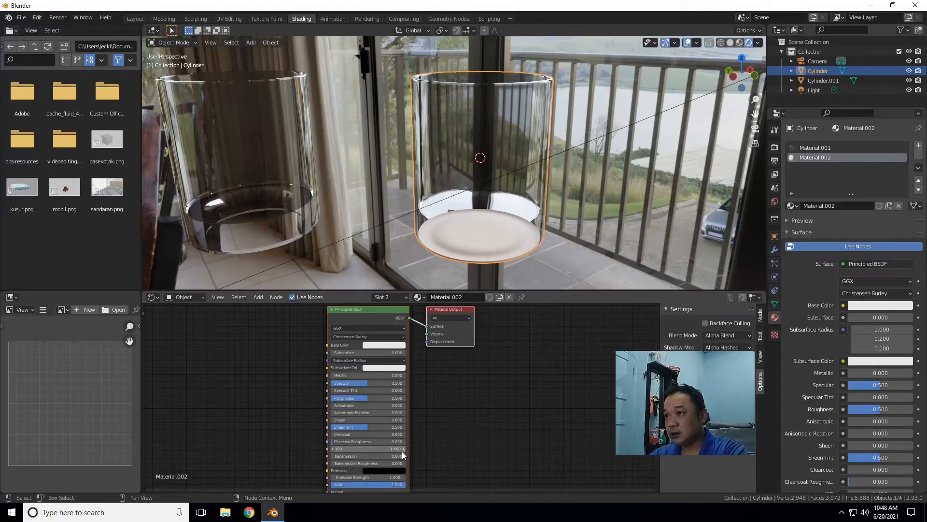
- Set the base material's Transmission to 1.000, Roughness to 0.000 and Alpha to about 0.17, then deselect the cup
left_click_drag(340, 461, 419, 459)
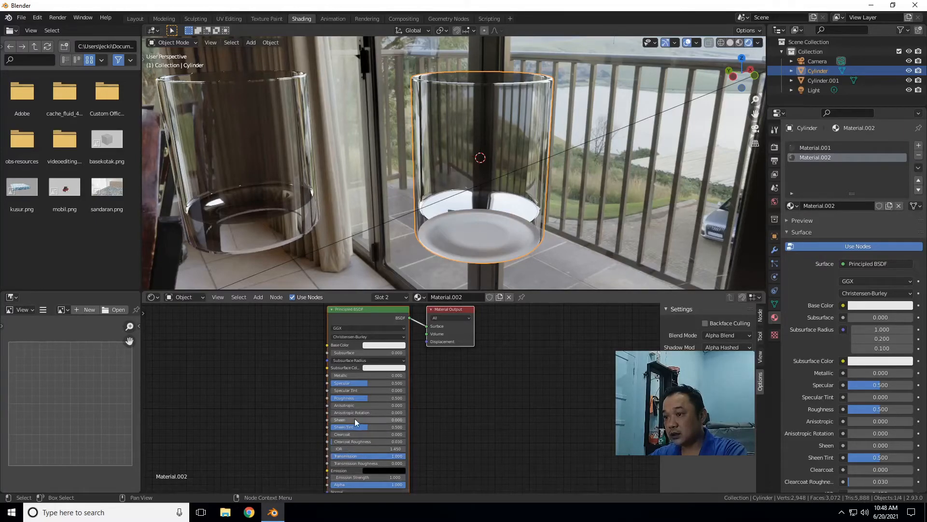
left_click_drag(367, 397, 332, 397)
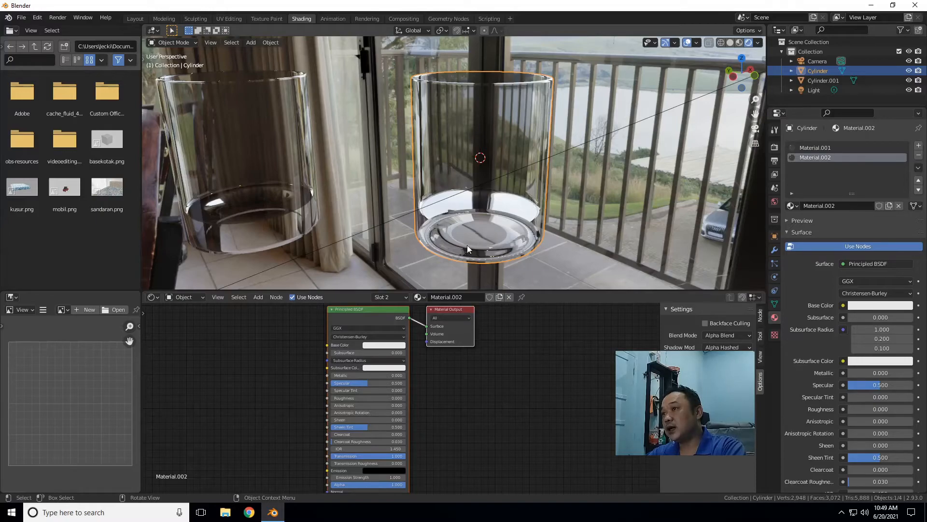
left_click_drag(384, 484, 357, 484)
left_click(640, 100)
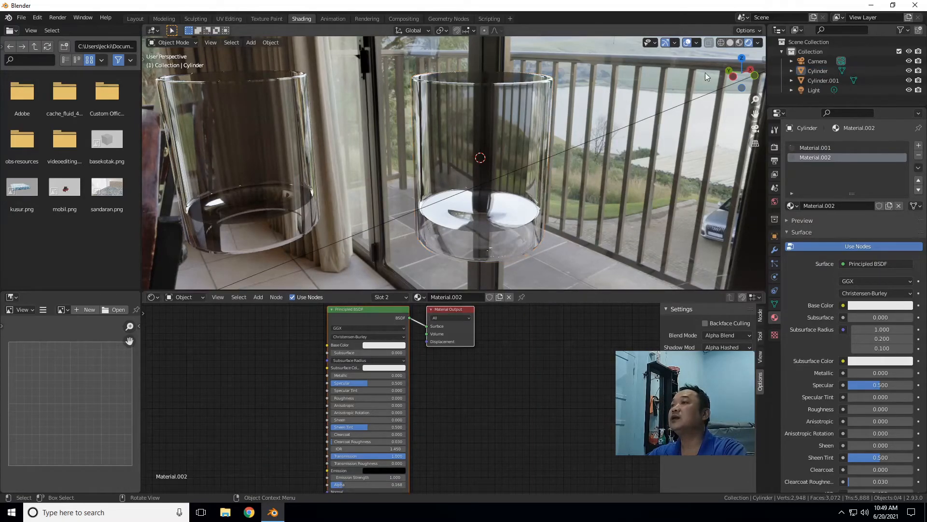
- Inspect both glasses from other angles and select the front cup's upper rim vertices in Edit Mode
left_click_drag(743, 77, 664, 177)
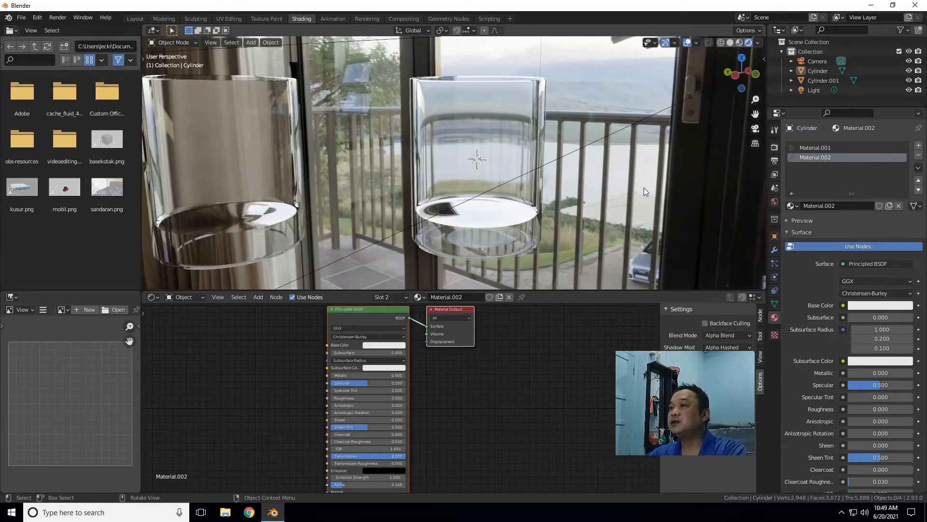
scroll(647, 177, "up", 2)
left_click_drag(757, 114, 683, 165)
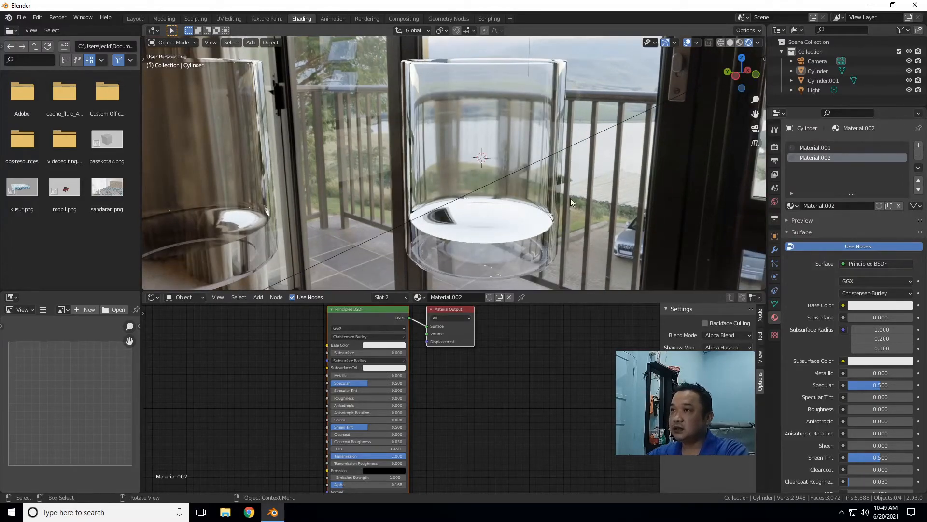
left_click_drag(748, 84, 638, 193)
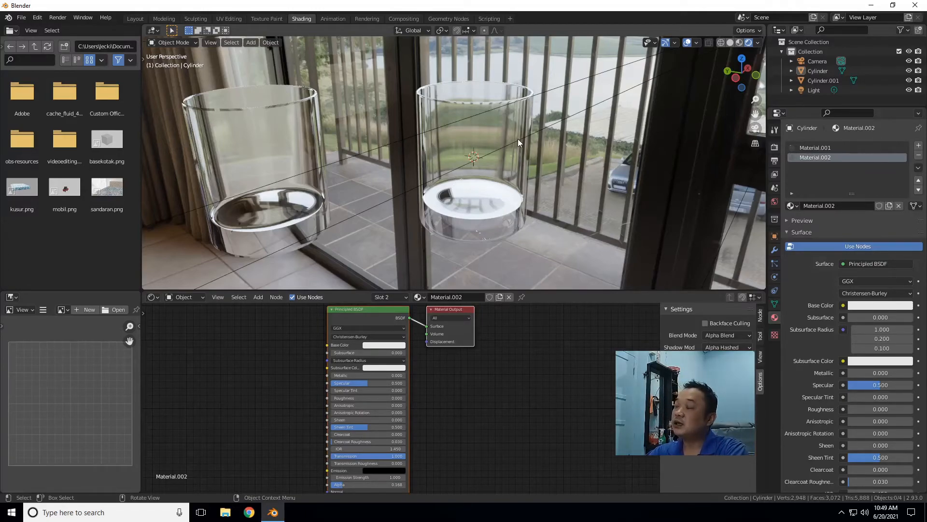
left_click(527, 214)
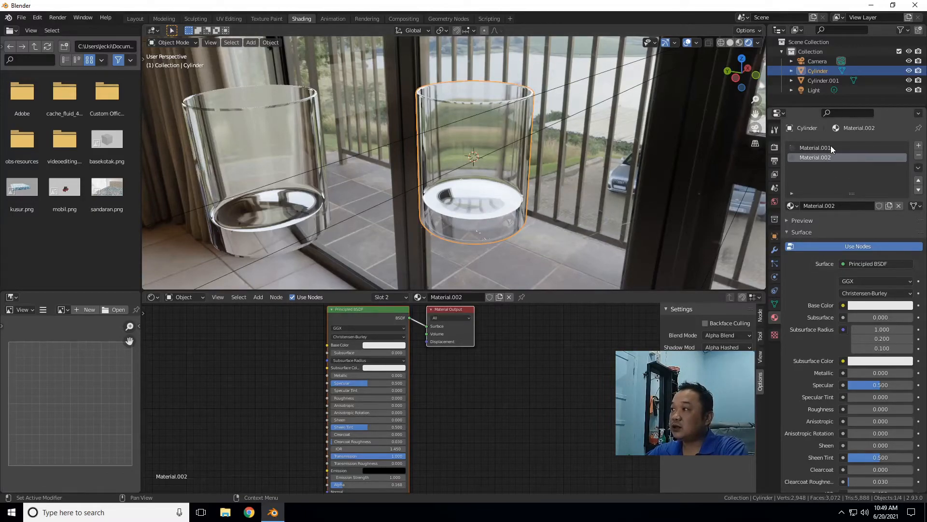
key("Tab")
left_click_drag(402, 70, 582, 110)
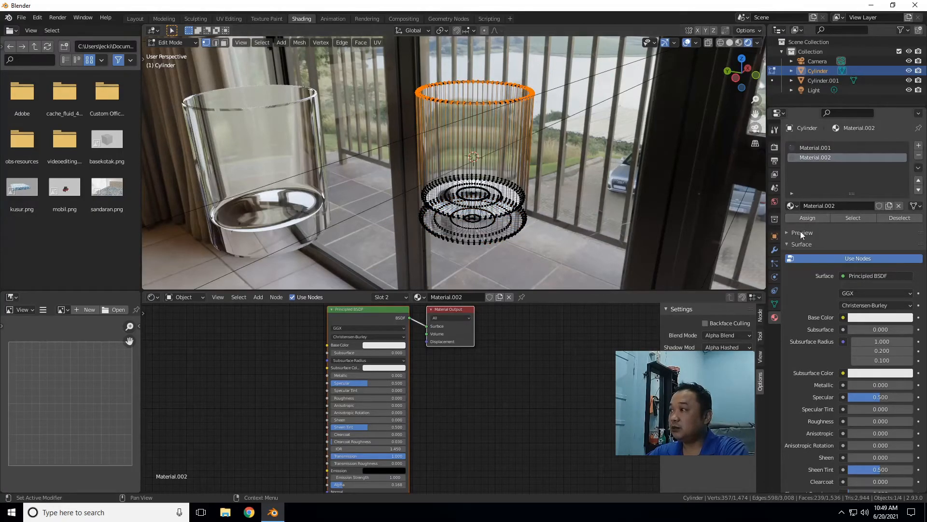
- Add a third slot with a new material to the front cup and return to Object Mode
left_click(918, 146)
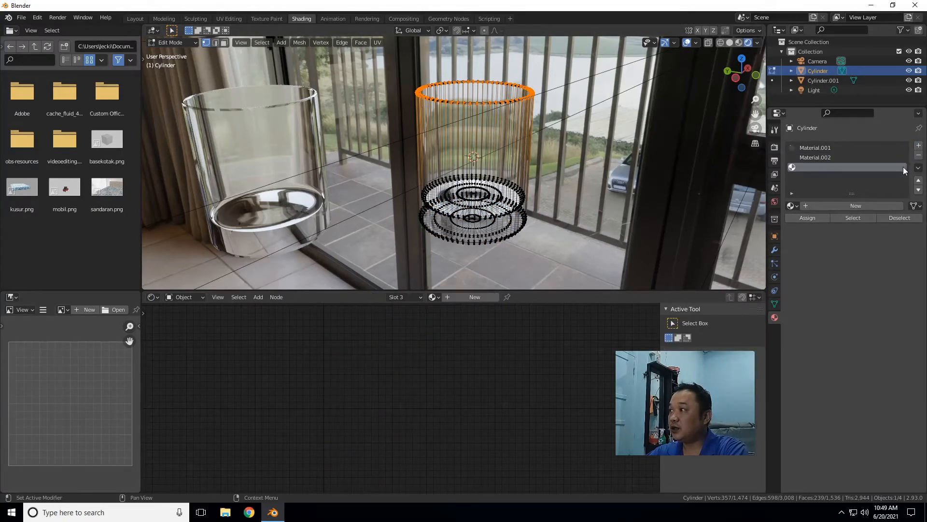
left_click(835, 208)
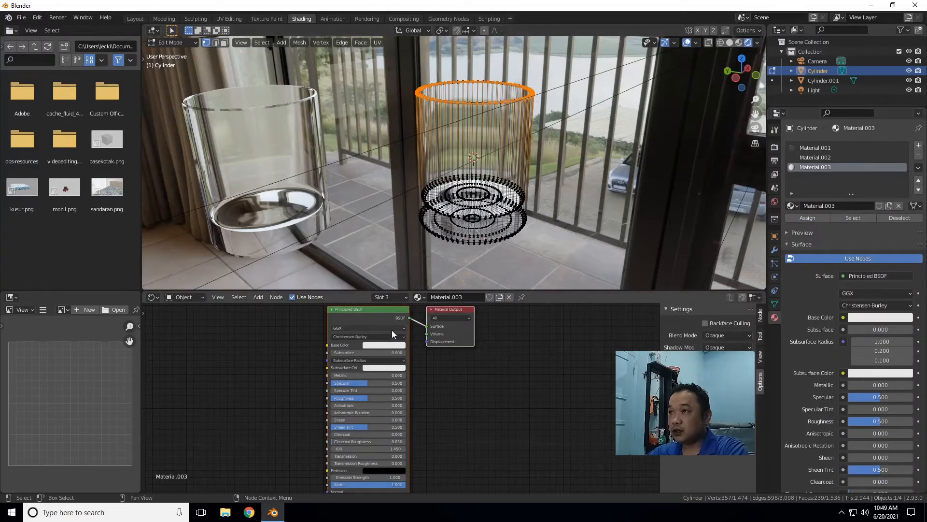
key("Tab")
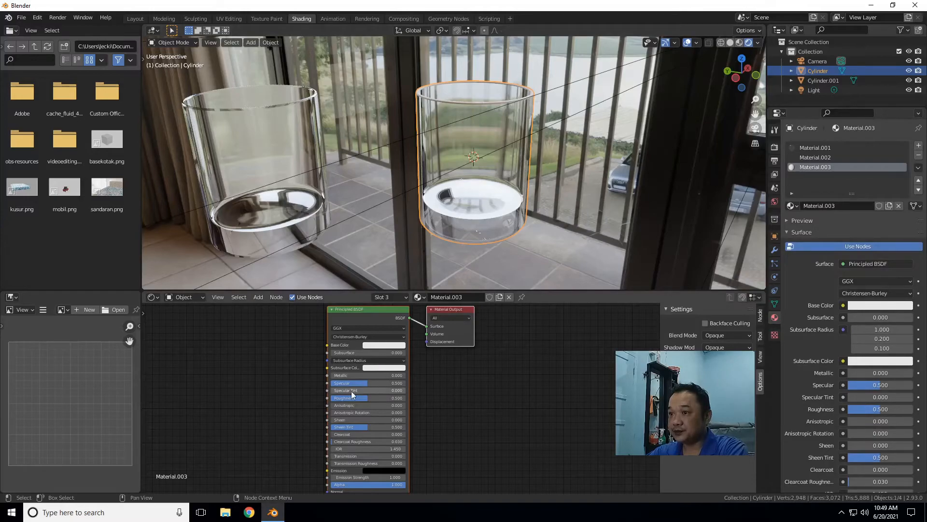
- Set the third material's Transmission to 1.000, Blend Mode to Alpha Blend and Roughness to about 0.09, and check the glass up close
left_click_drag(353, 456, 480, 440)
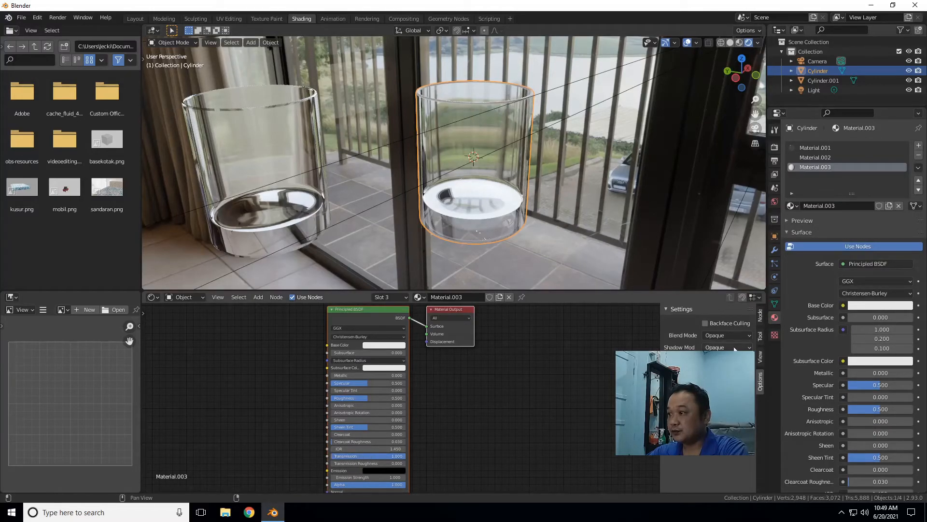
left_click(734, 335)
left_click(734, 368)
left_click(738, 337)
left_click(726, 379)
left_click_drag(367, 398, 342, 398)
scroll(572, 188, "up", 3)
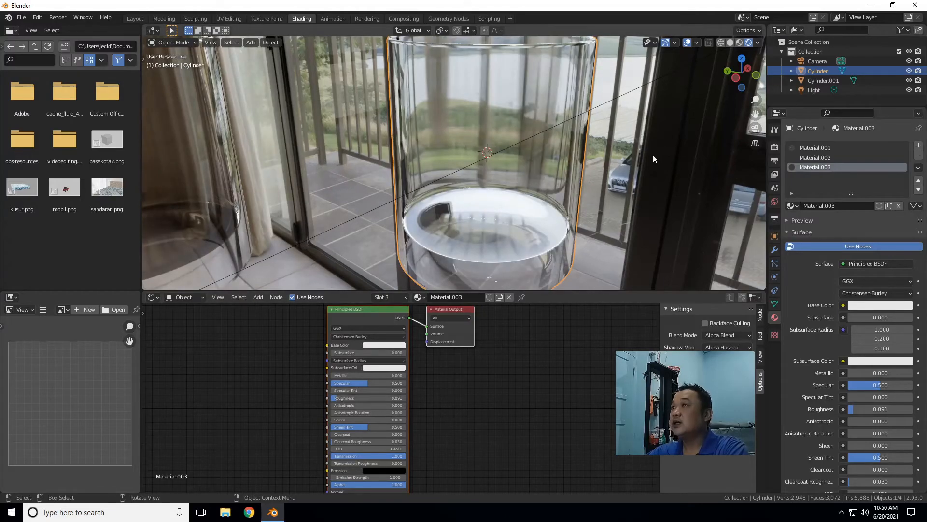
left_click_drag(731, 83, 747, 85)
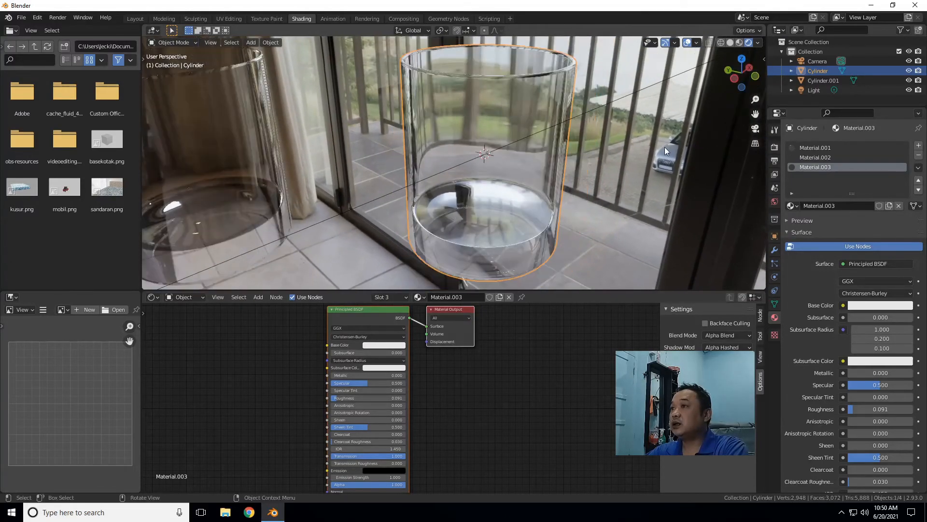
- Set the third material's IOR to 2.350 and lower its Roughness to about 0.005, checking both glasses from another angle
double_click(367, 448)
type("2.85")
key("Return")
left_click_drag(374, 449, 371, 449)
left_click_drag(741, 72, 686, 109)
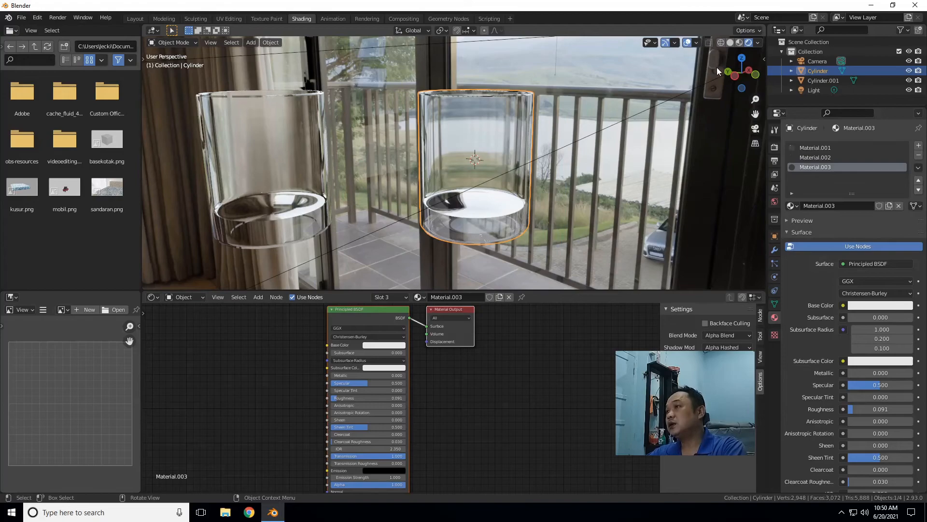
left_click_drag(743, 82, 732, 89)
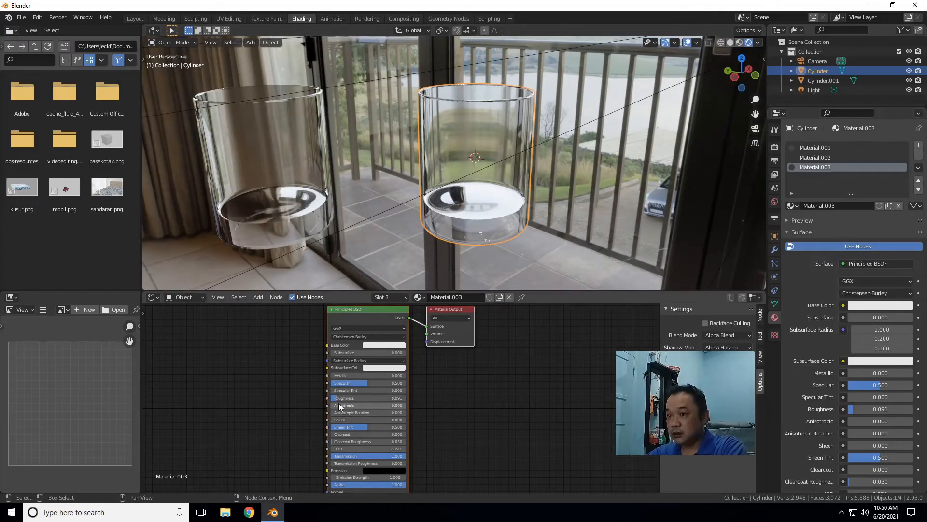
left_click_drag(340, 399, 331, 398)
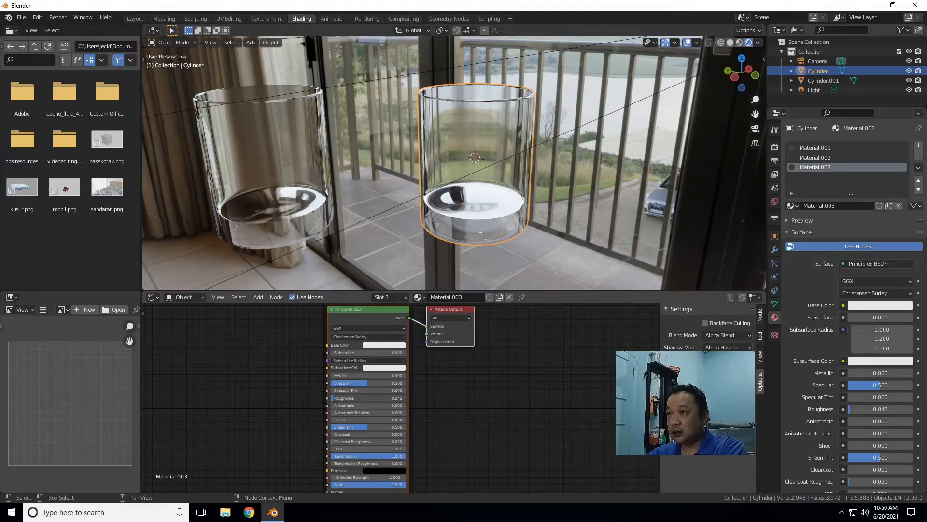
- Rename the front cup's second material as Bawah
left_click(849, 156)
double_click(835, 157)
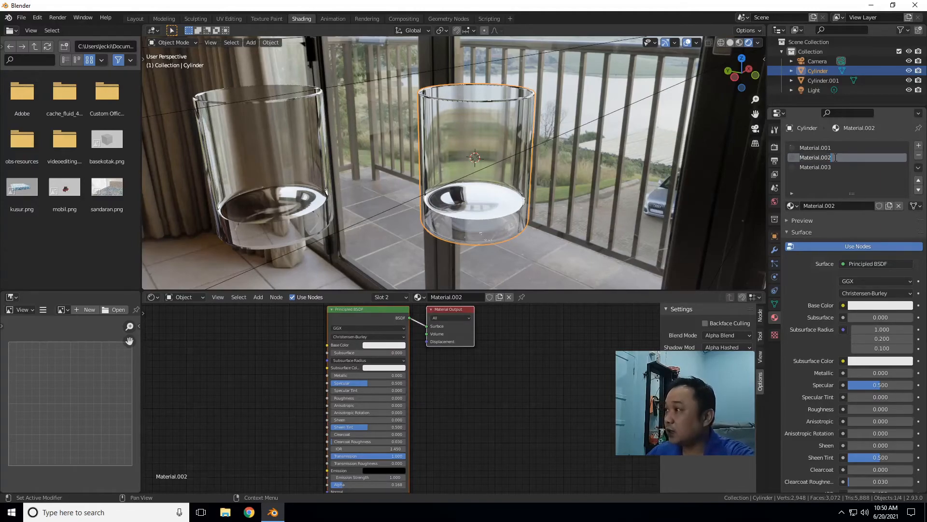
type("B")
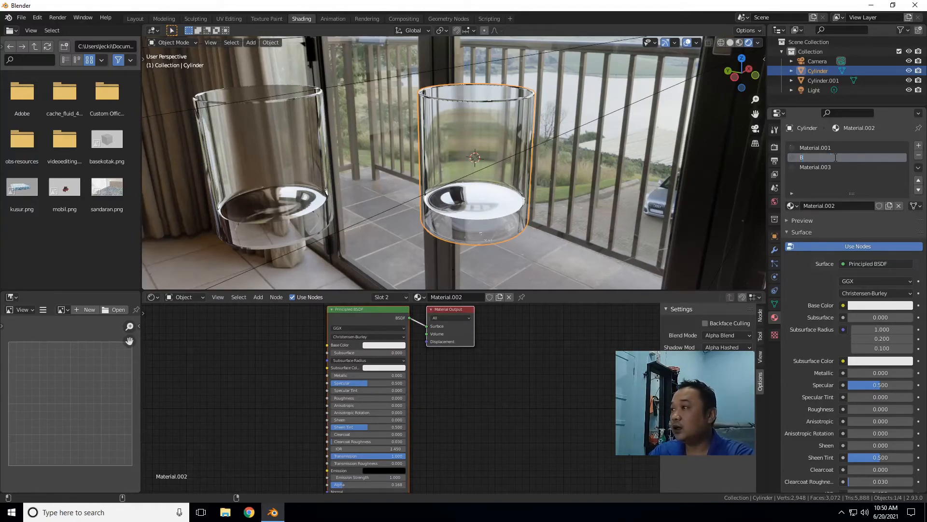
type("awah")
key("Return")
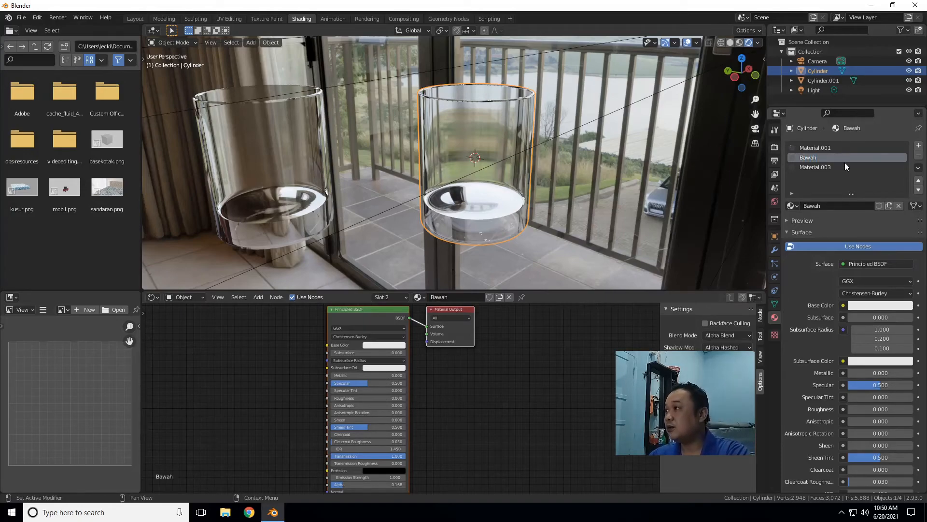
- Rename the third material as BibirGelas and the first material as Gelas
double_click(820, 168)
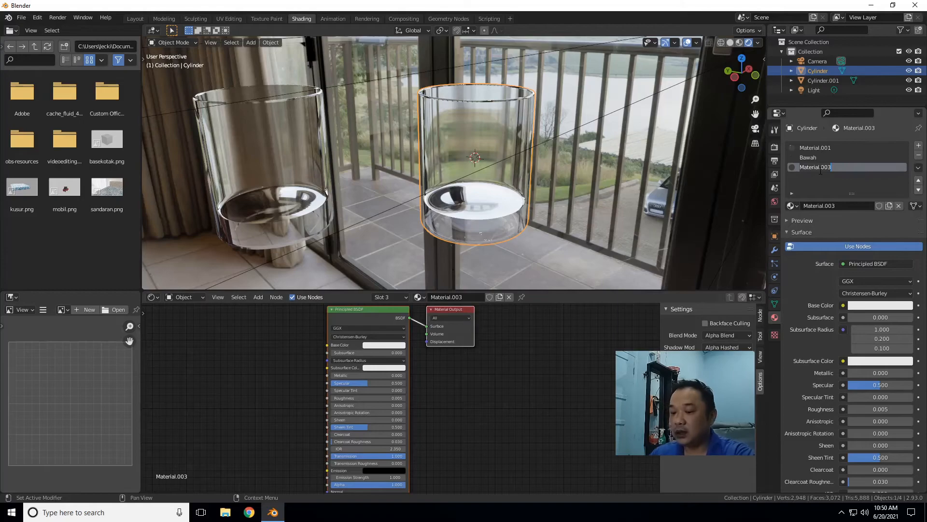
type("BibirGelas")
key("Return")
left_click(815, 148)
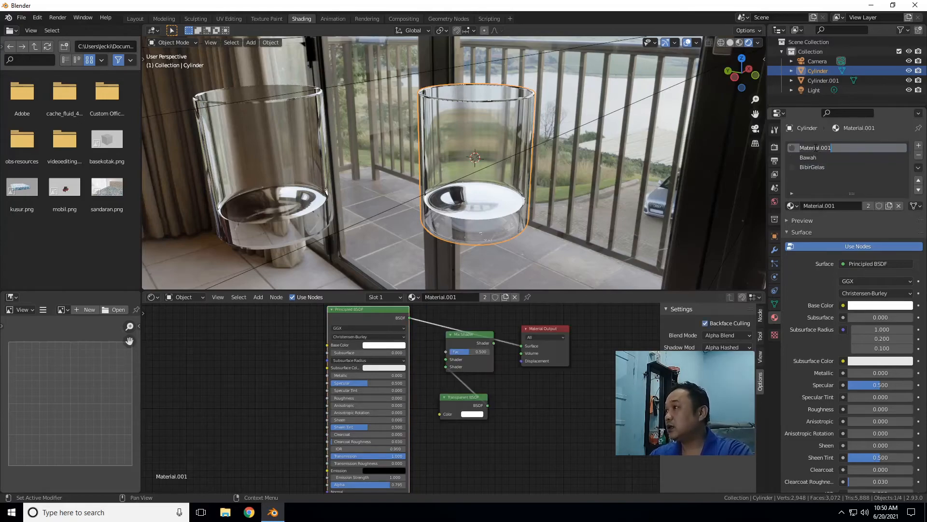
type("Gelas")
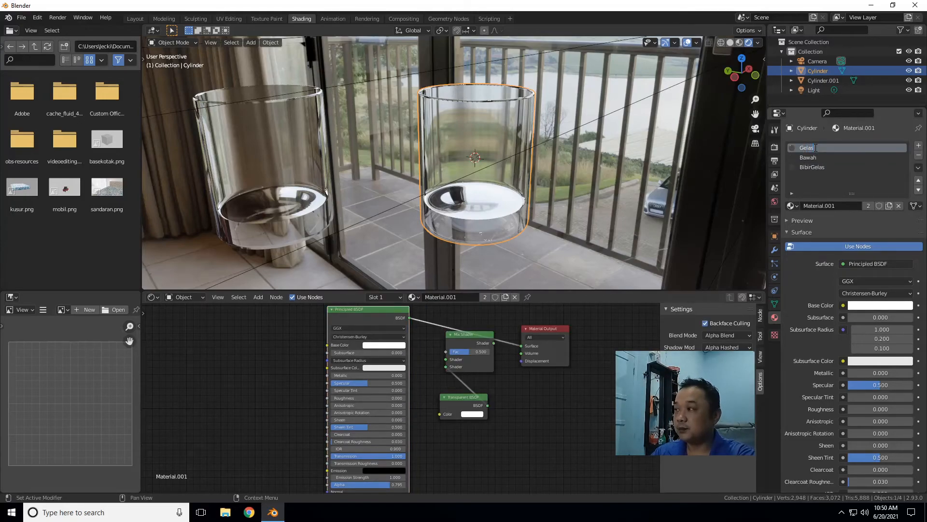
key("Return")
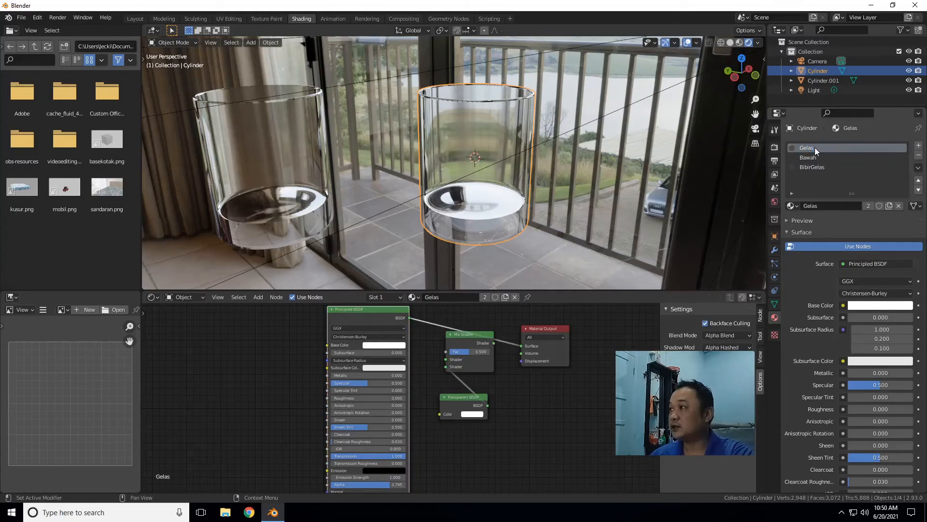
- Lower the BibirGelas material's IOR to about 1.150
left_click(805, 168)
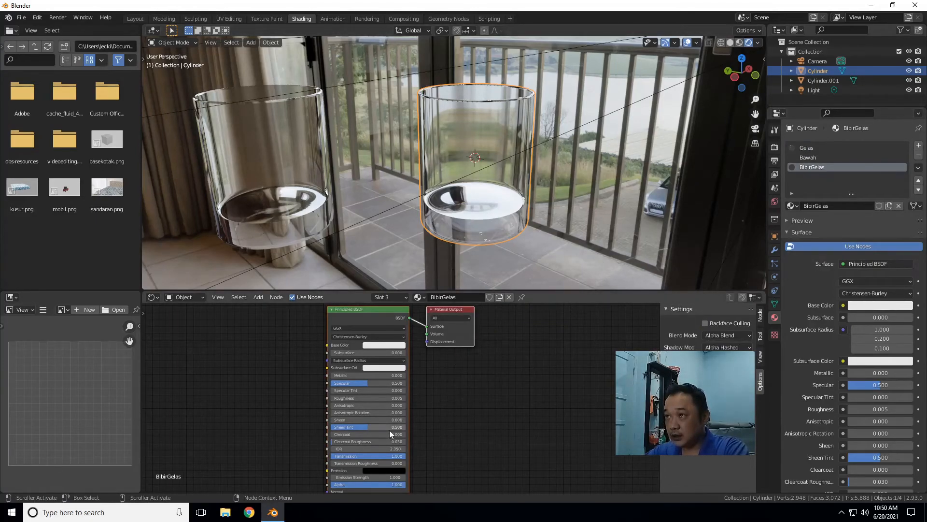
mouse_move(351, 449)
left_mouse_down()
mouse_move(319, 449)
mouse_move(341, 448)
left_mouse_up()
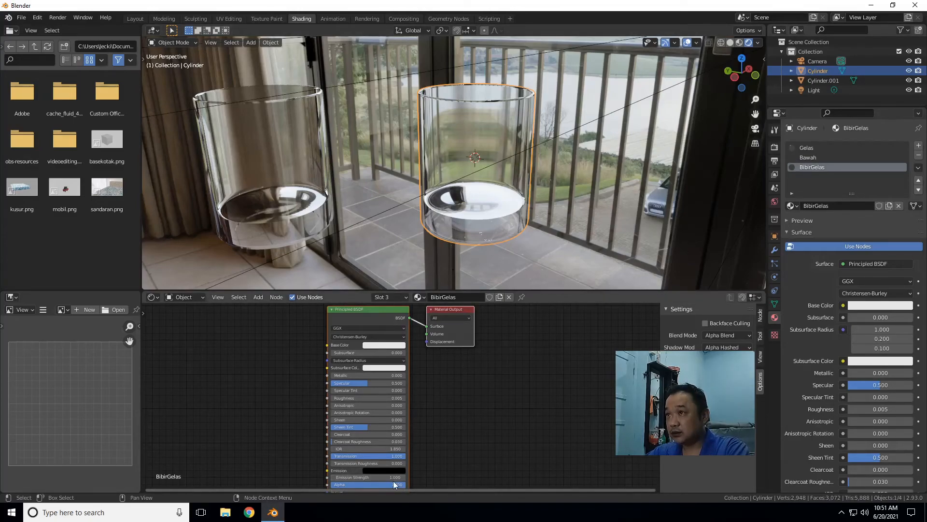
left_click_drag(386, 449, 367, 449)
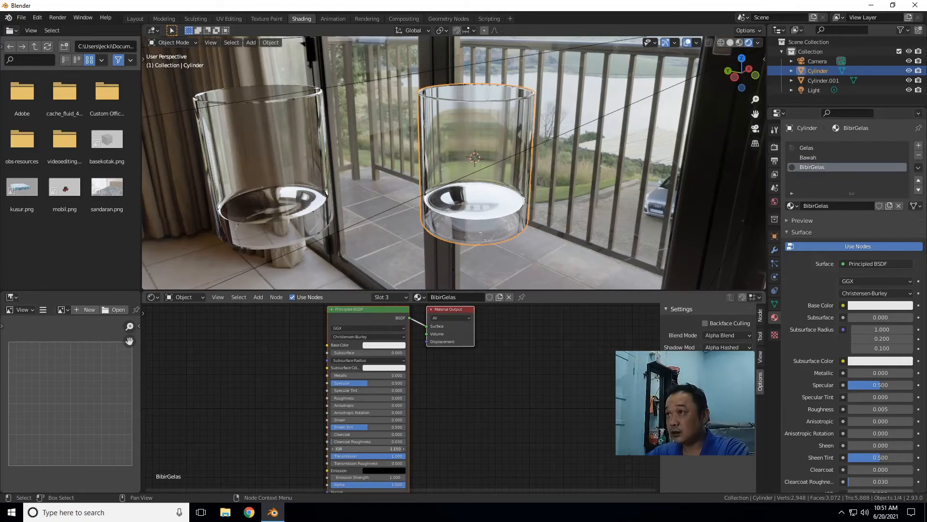
- Adjust the Bawah material's IOR while checking the glass base up close, settling on 1.150
left_click(831, 158)
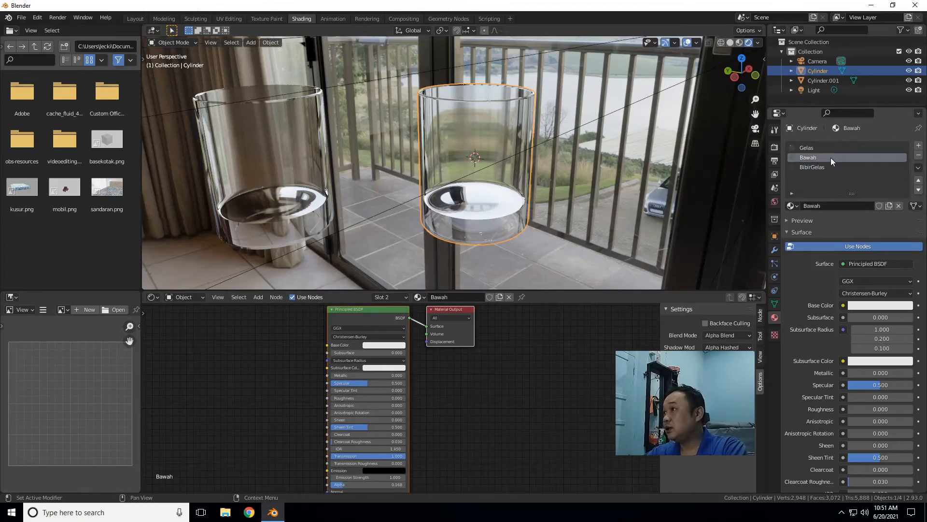
left_click_drag(372, 448, 343, 448)
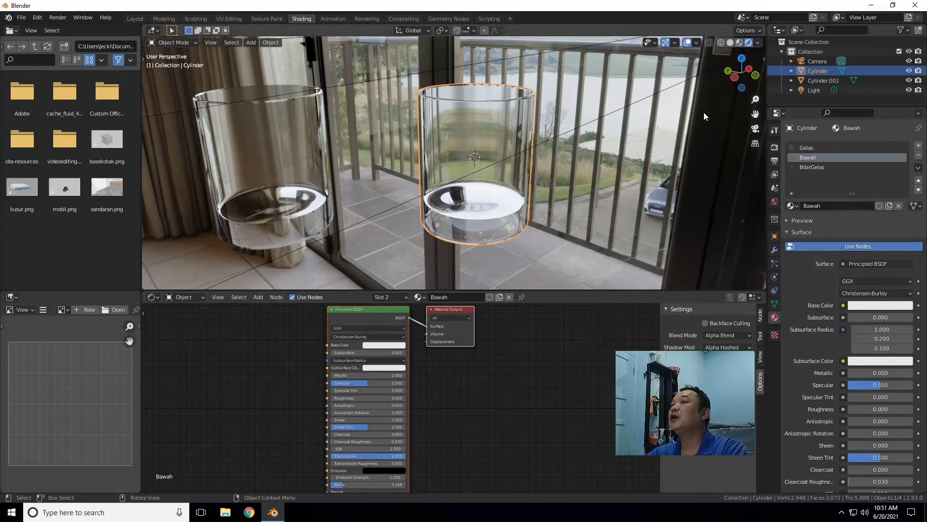
left_click_drag(742, 73, 684, 79)
scroll(568, 212, "up", 1)
scroll(568, 211, "up", 1)
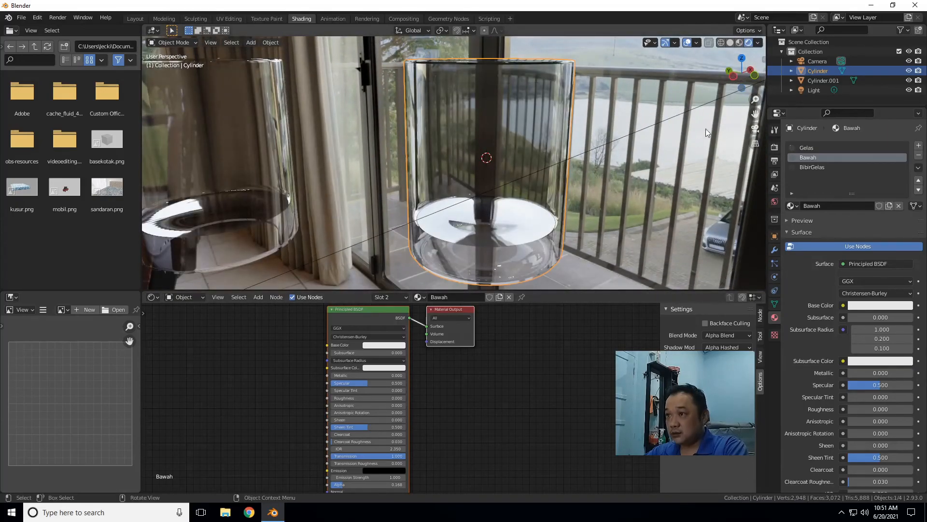
left_click_drag(353, 445, 334, 445)
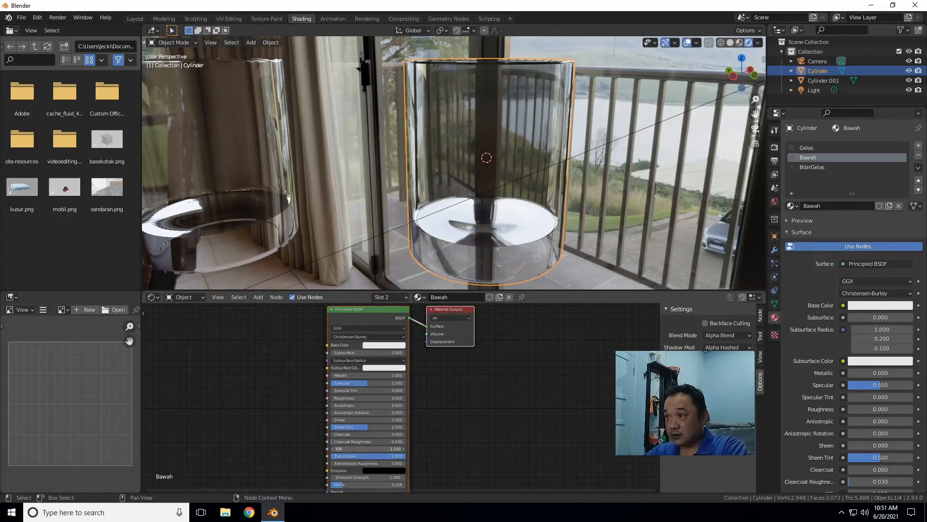
- Align the camera to a more distant view framing both glasses and render the image
left_click_drag(742, 77, 750, 73)
scroll(642, 188, "down", 2)
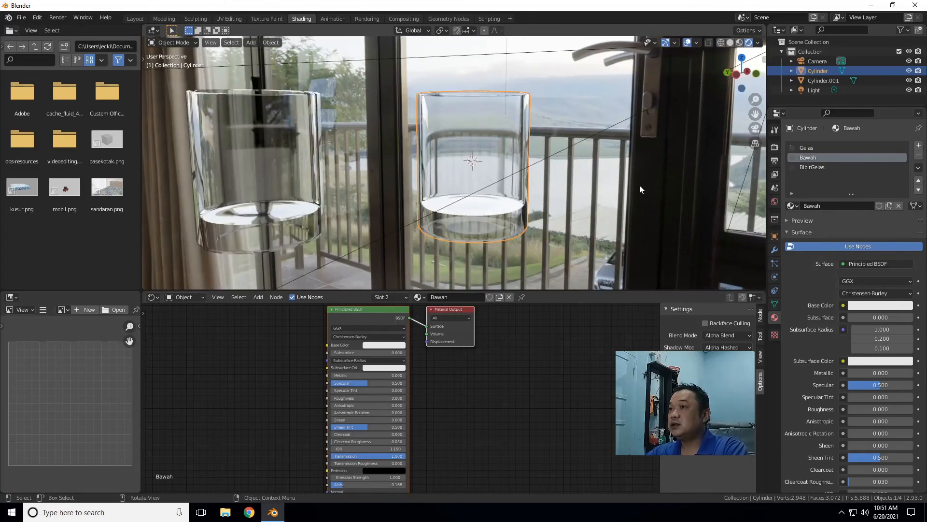
scroll(642, 189, "down", 2)
scroll(549, 211, "down", 1)
scroll(549, 210, "down", 1)
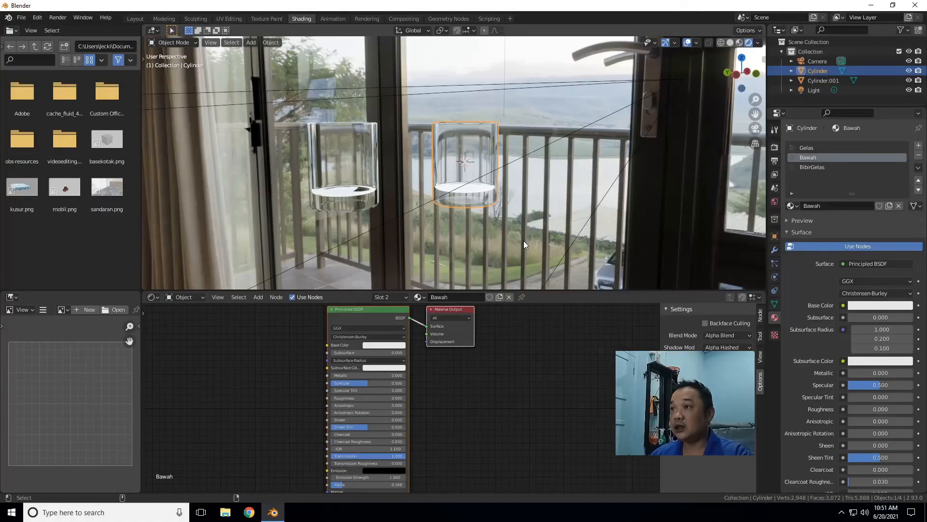
key("KP_0")
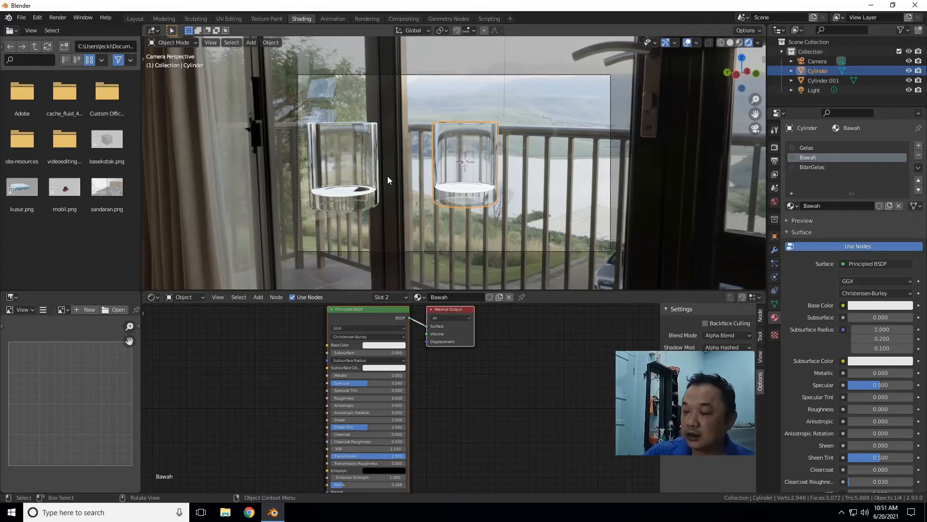
key("F12")
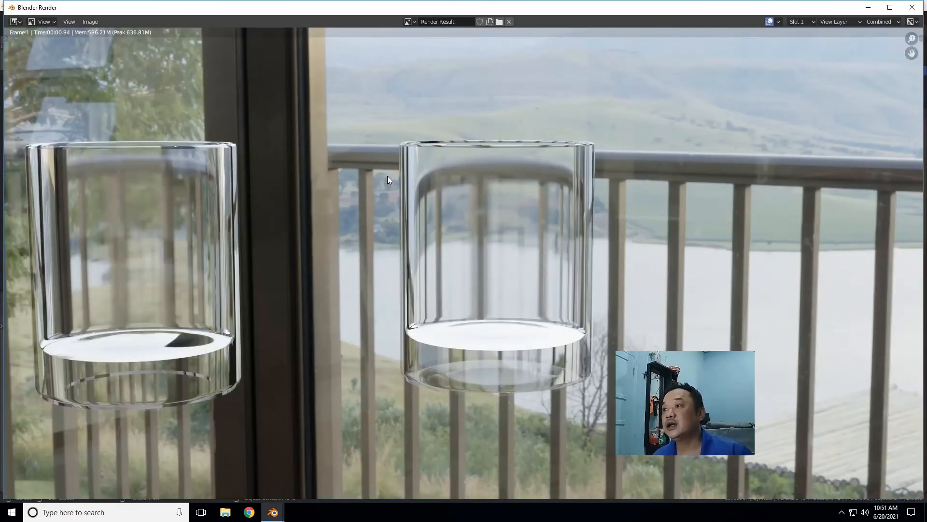